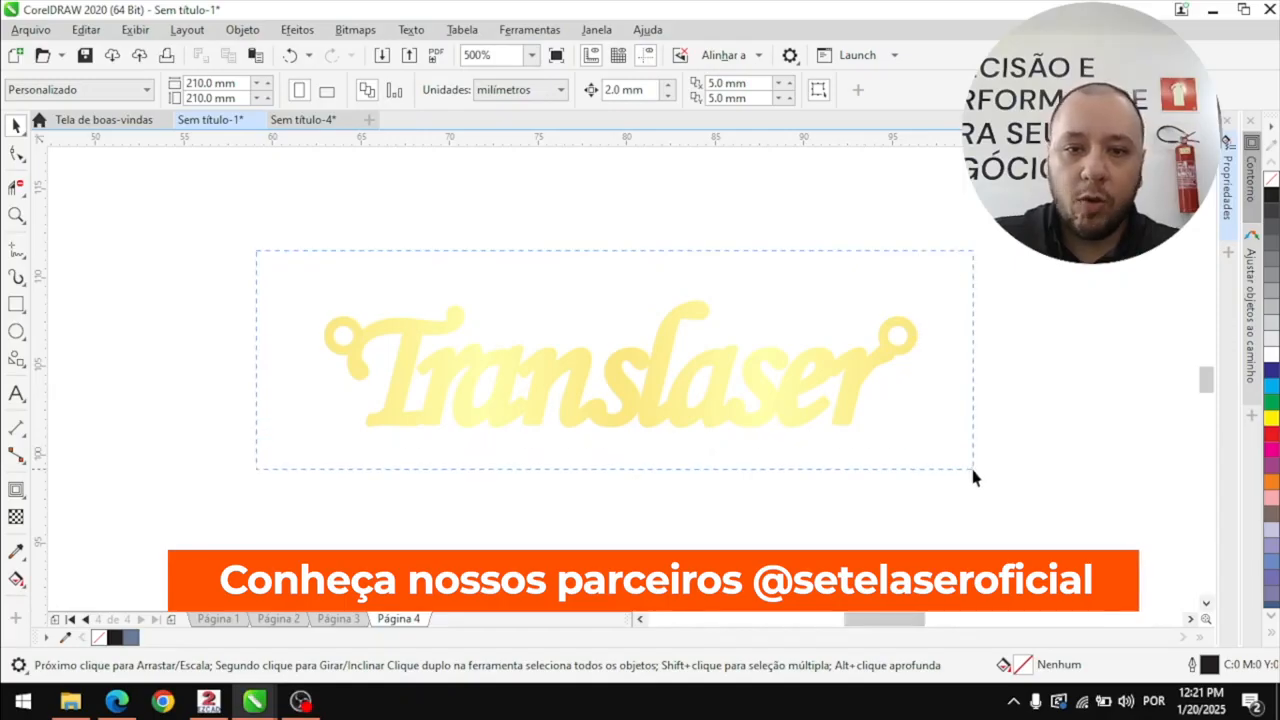
In the Sem título-4 document, add the artistic text "Translaser" in the upper middle of the page
click(755, 290)
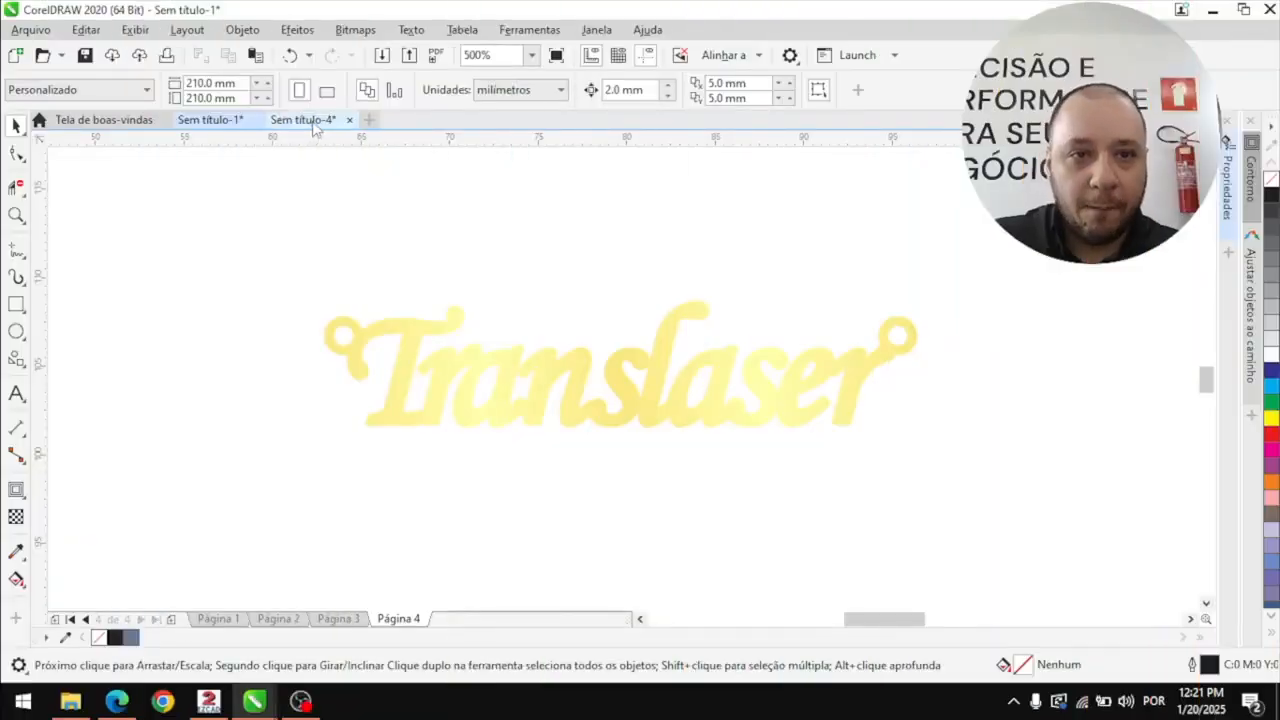
click(312, 120)
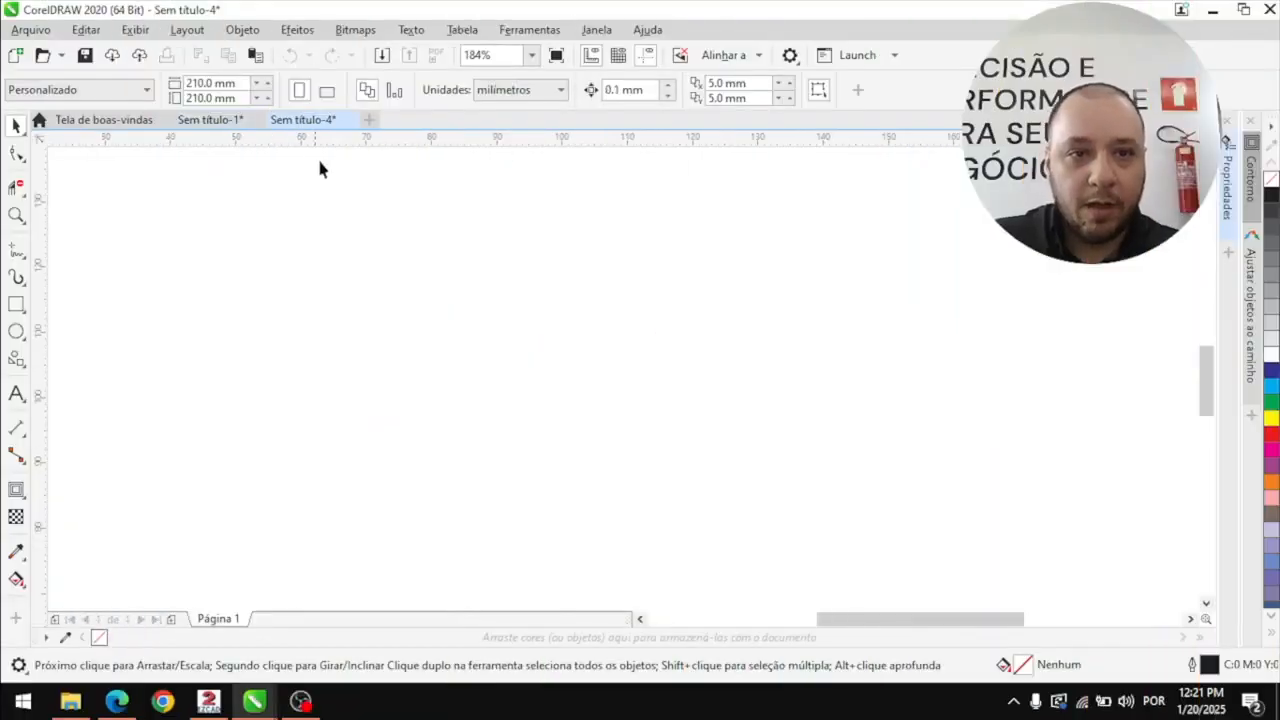
scroll(494, 348, down, 3)
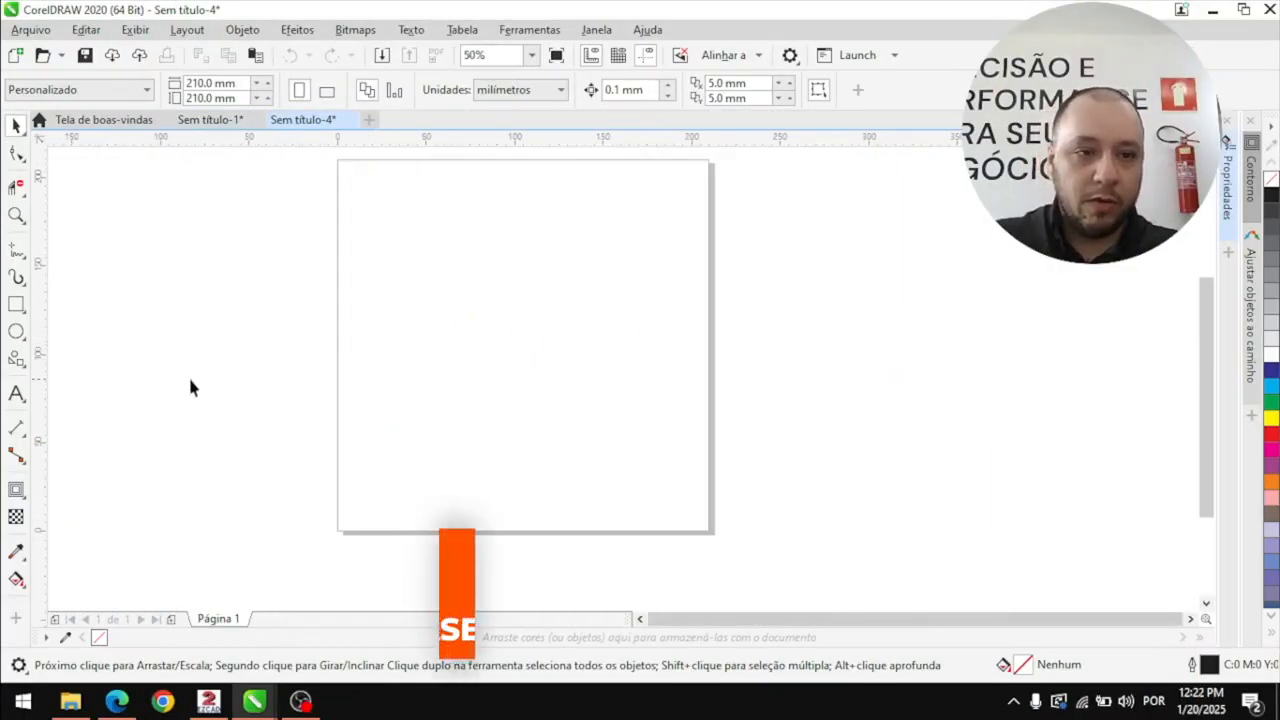
click(16, 393)
click(487, 310)
text(Tra)
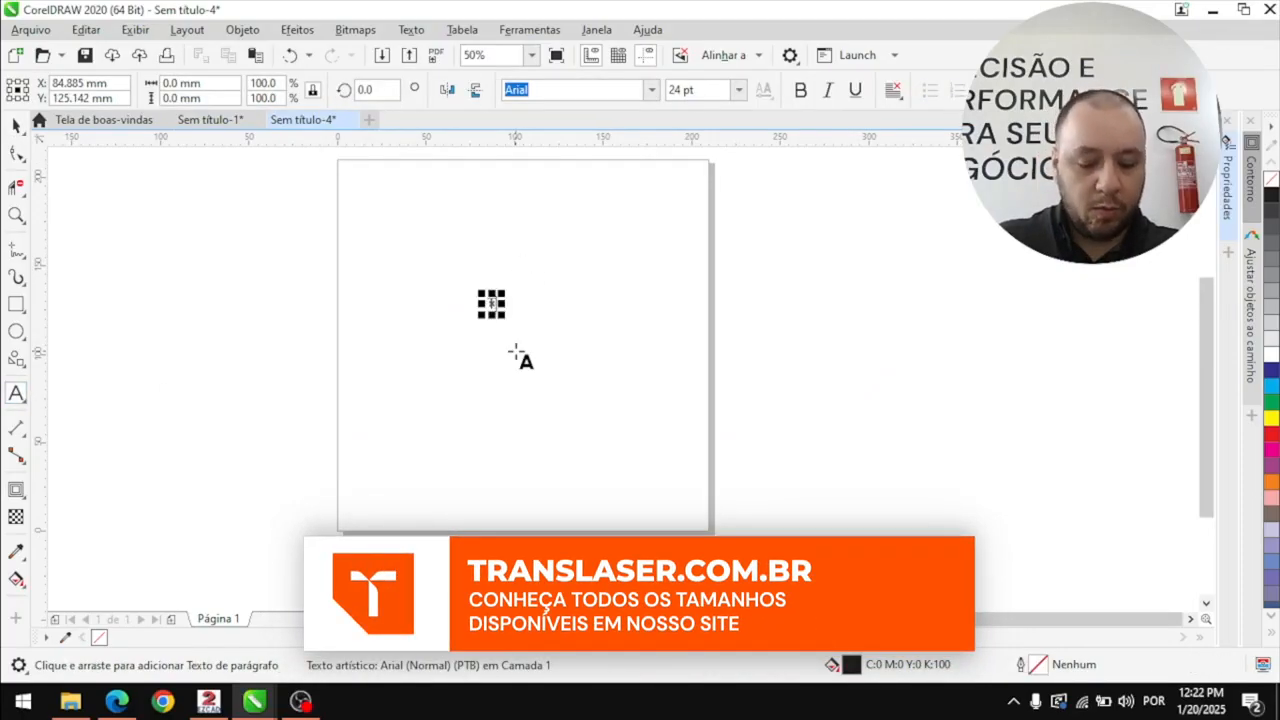
text(nslaser)
click(16, 124)
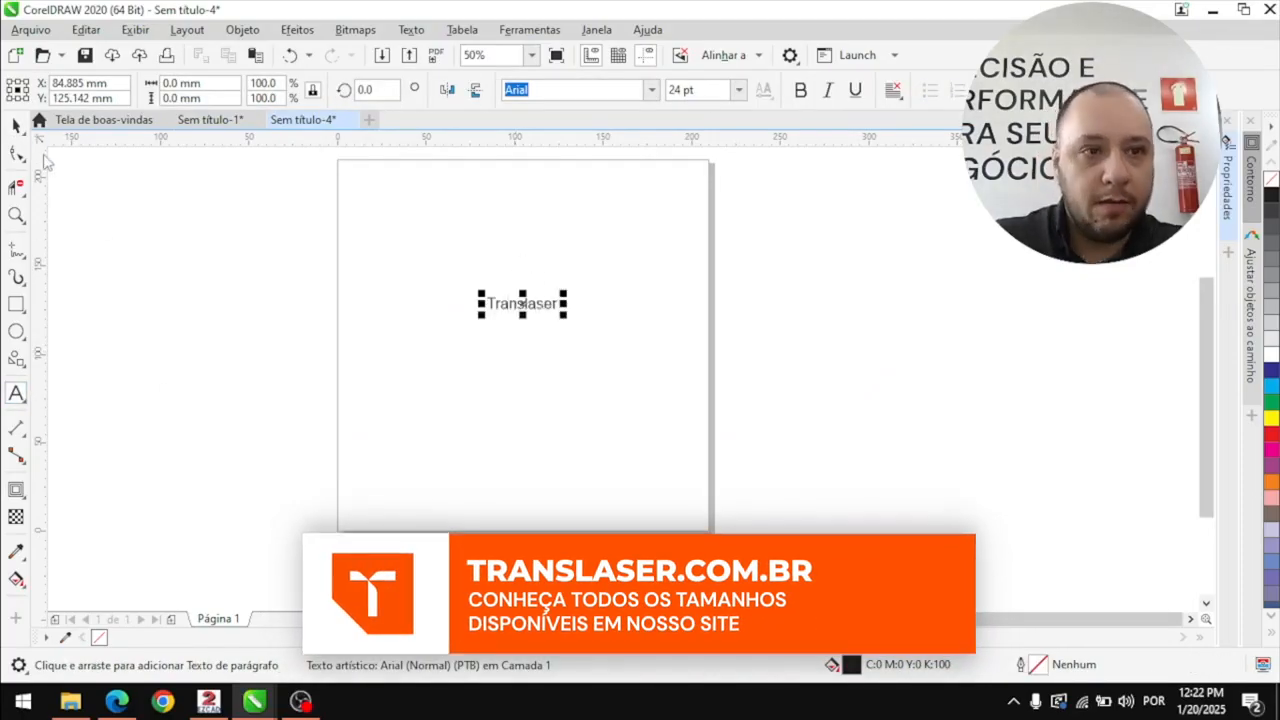
Set the Translaser text to the Monotype Corsiva font and make it 30 mm wide
click(651, 89)
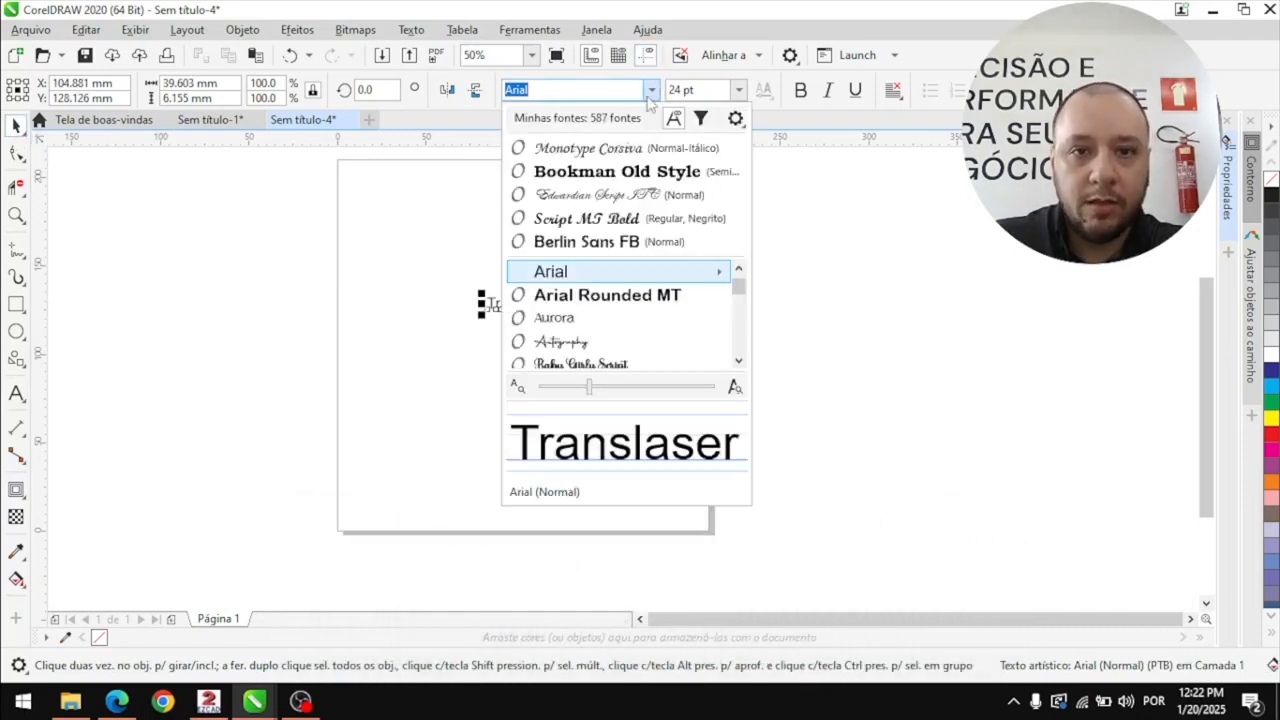
click(617, 150)
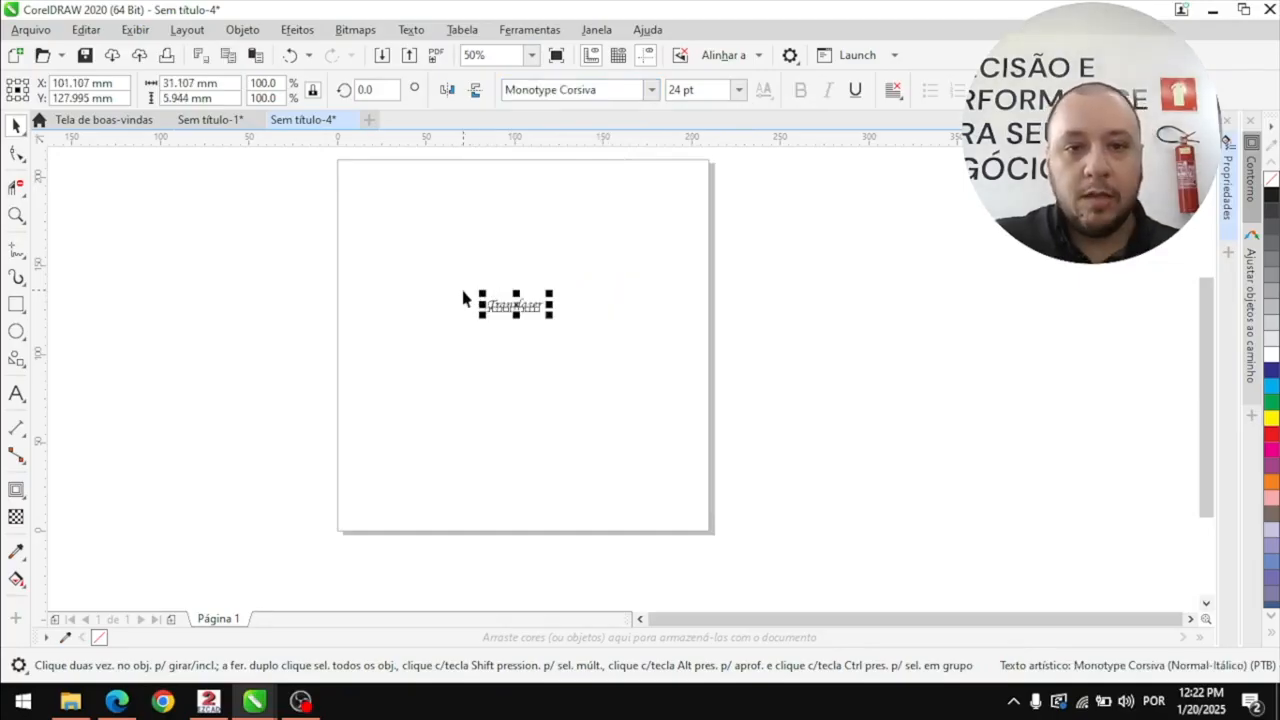
key(z)
drag(467, 283, 563, 331)
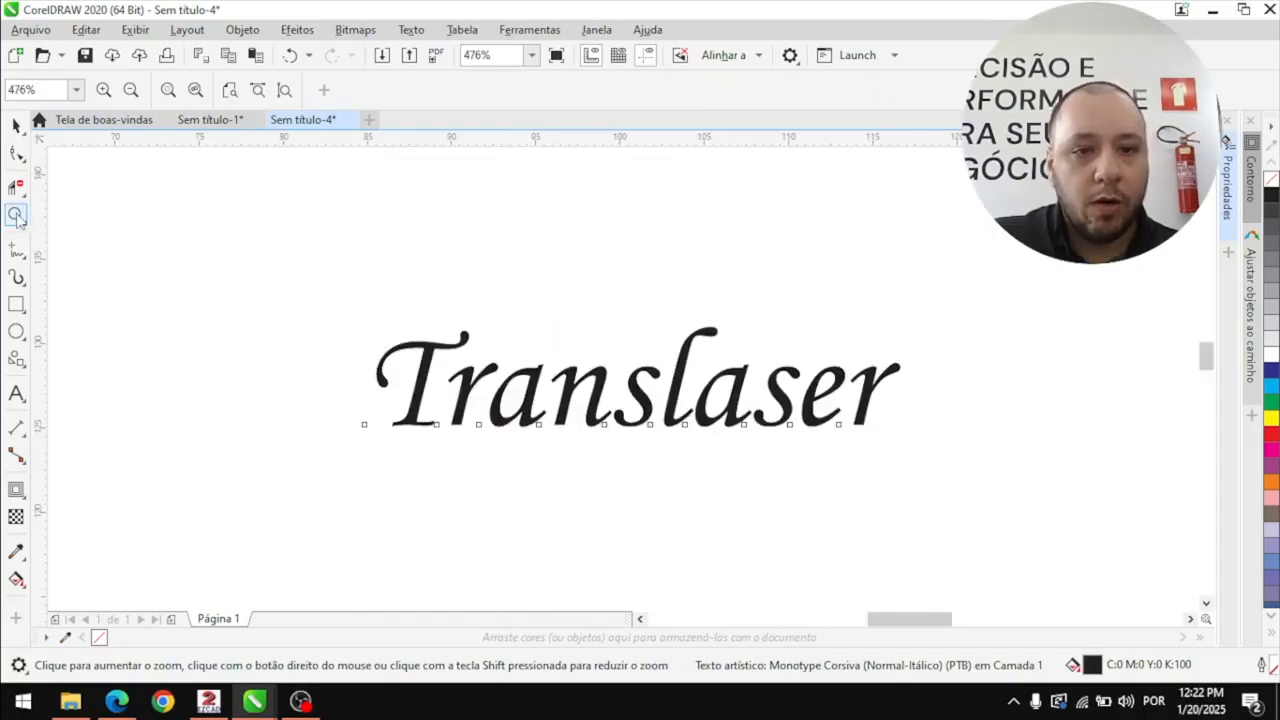
click(16, 125)
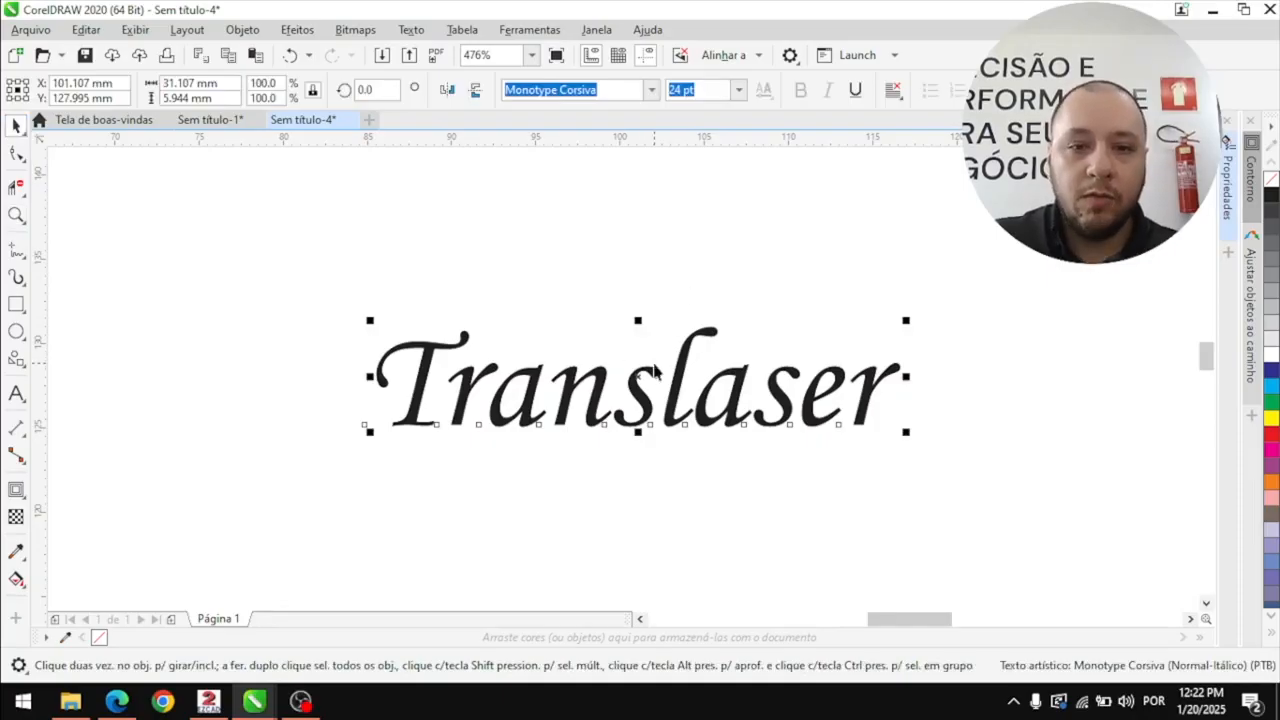
click(200, 83)
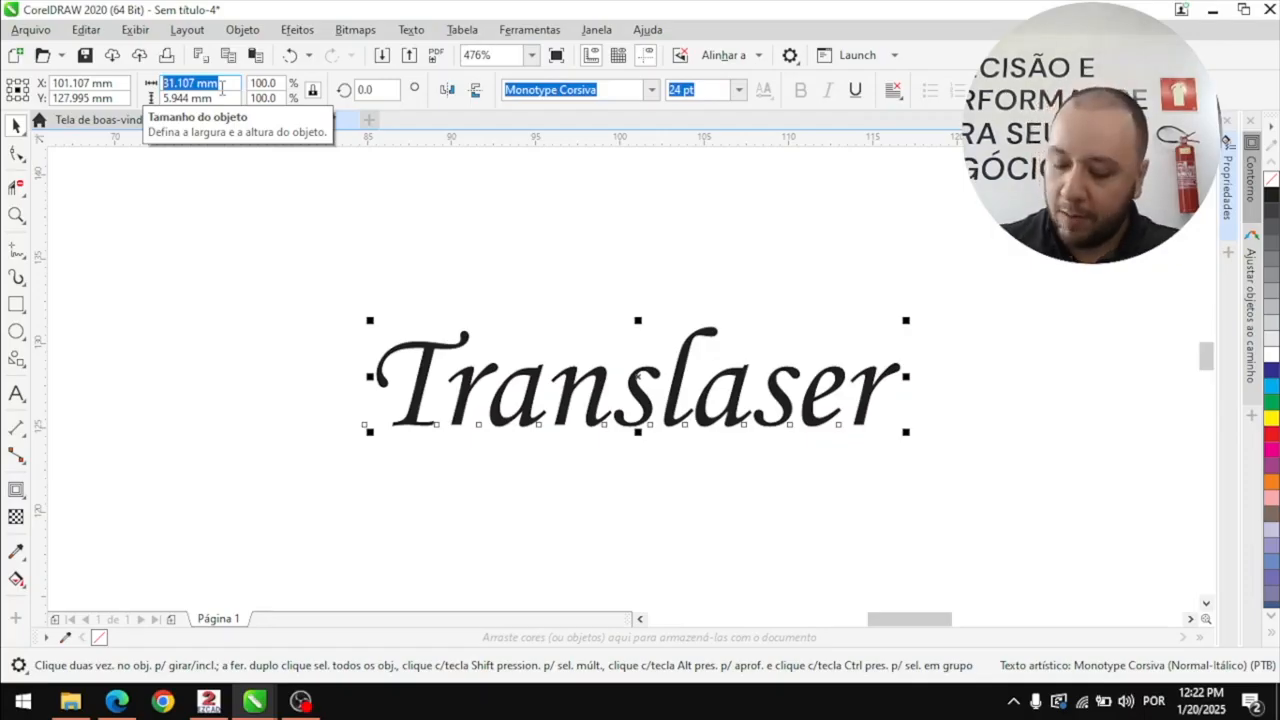
text(30)
key(Return)
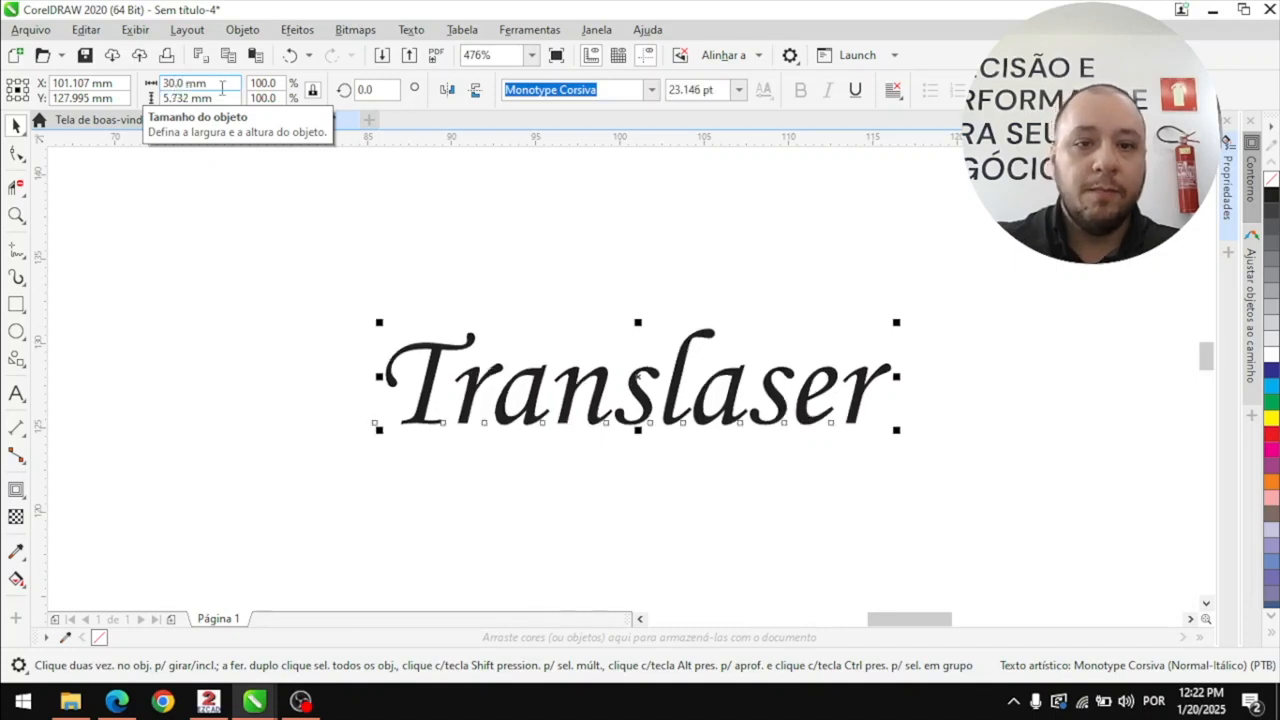
click(697, 255)
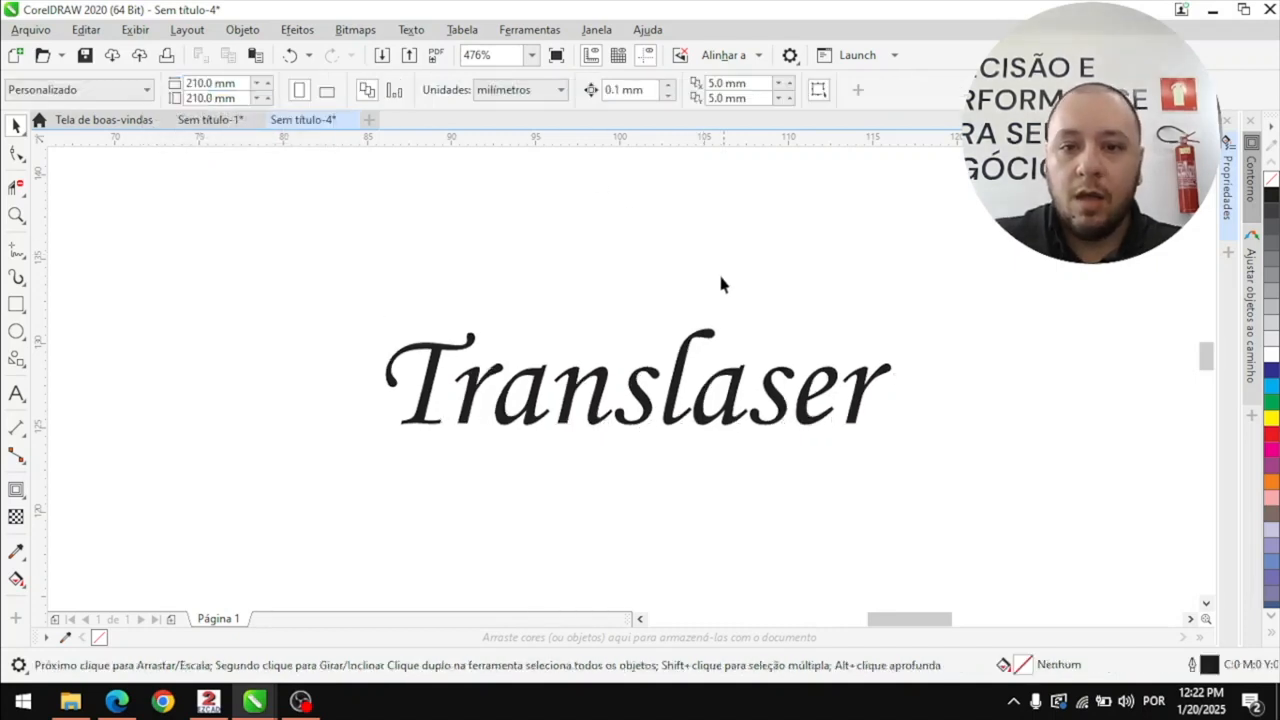
Remove the fill from the Translaser text and give it a black outline
click(702, 338)
click(1271, 181)
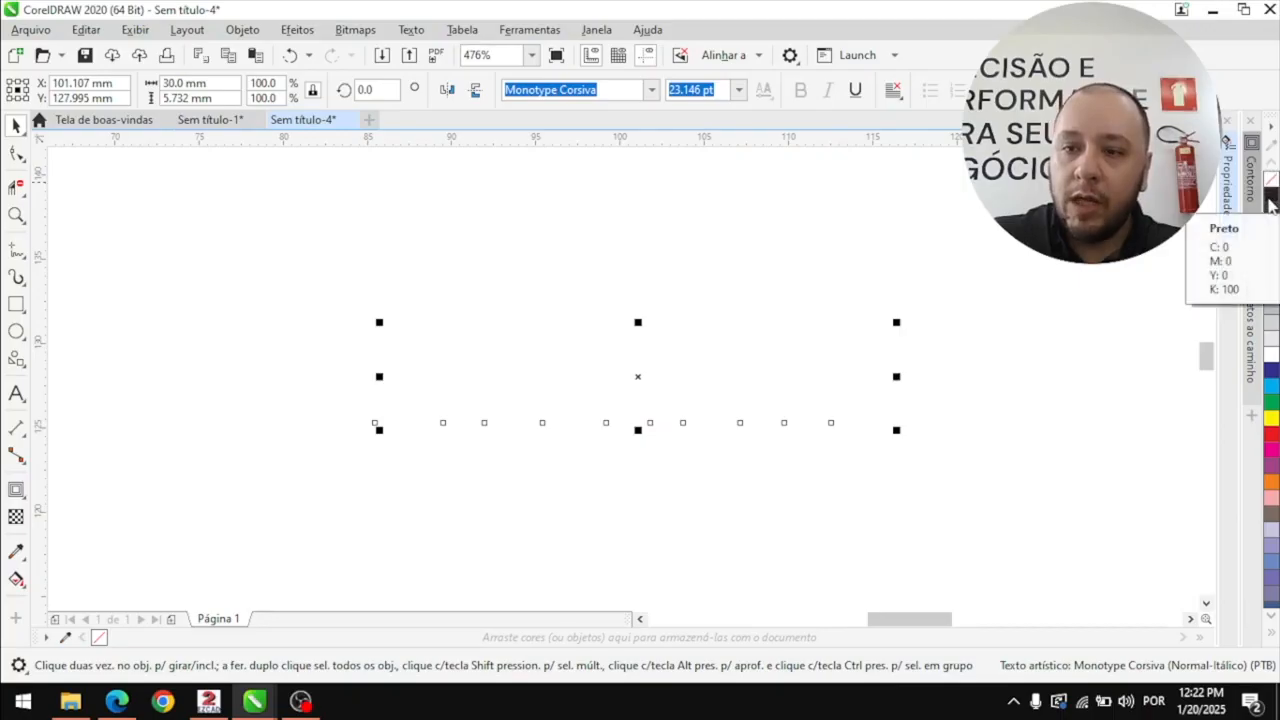
right_click(1271, 203)
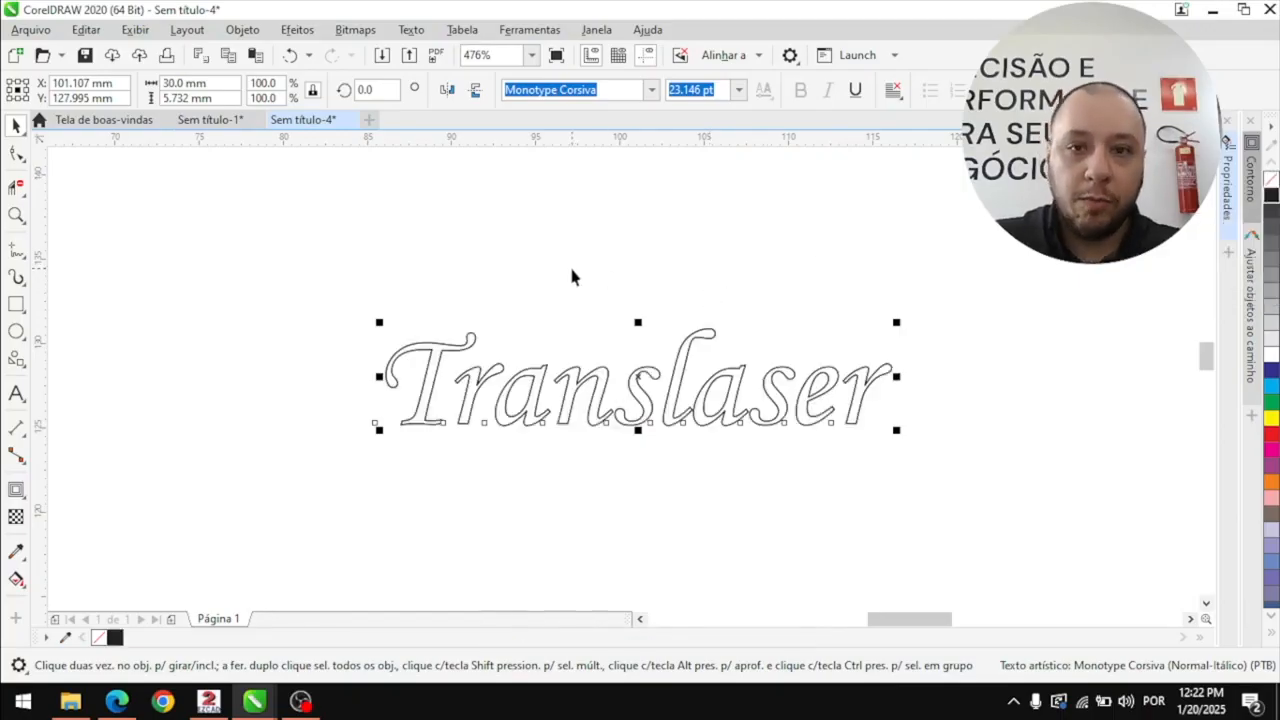
Move the outlined text about 1.6 mm to the right and 0.6 mm up
click(406, 331)
key(z)
drag(343, 286, 946, 459)
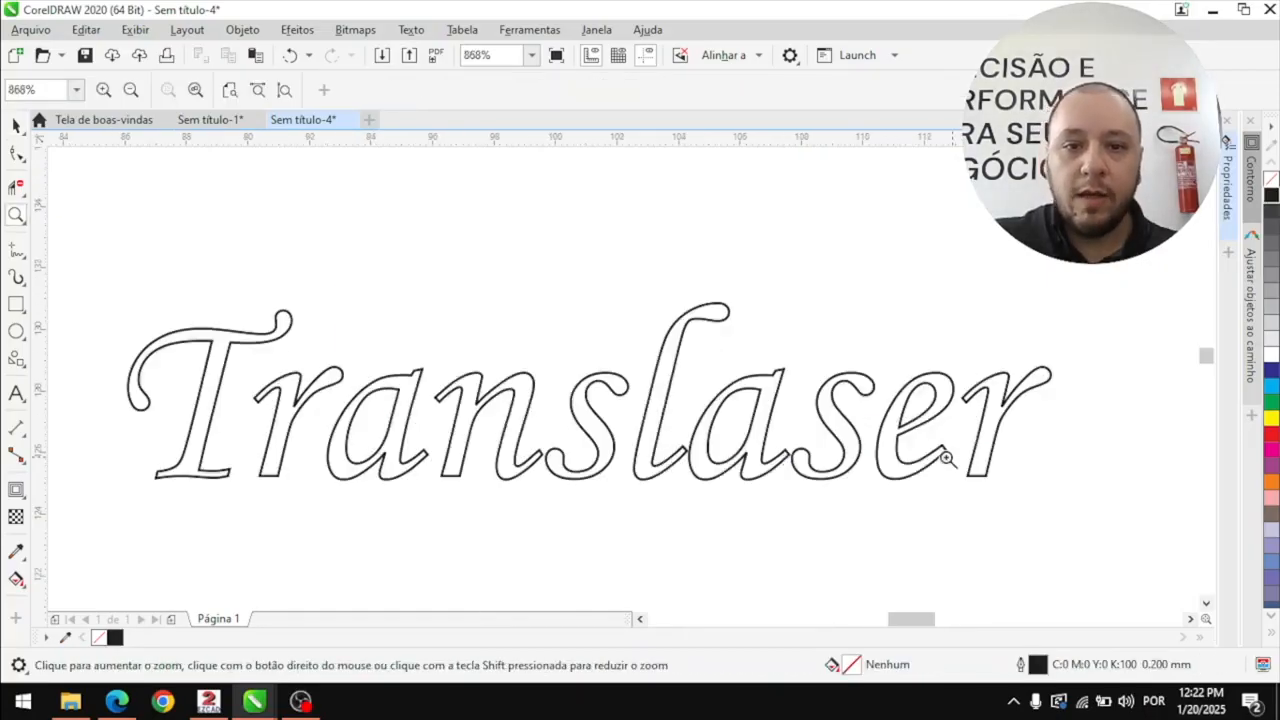
click(16, 124)
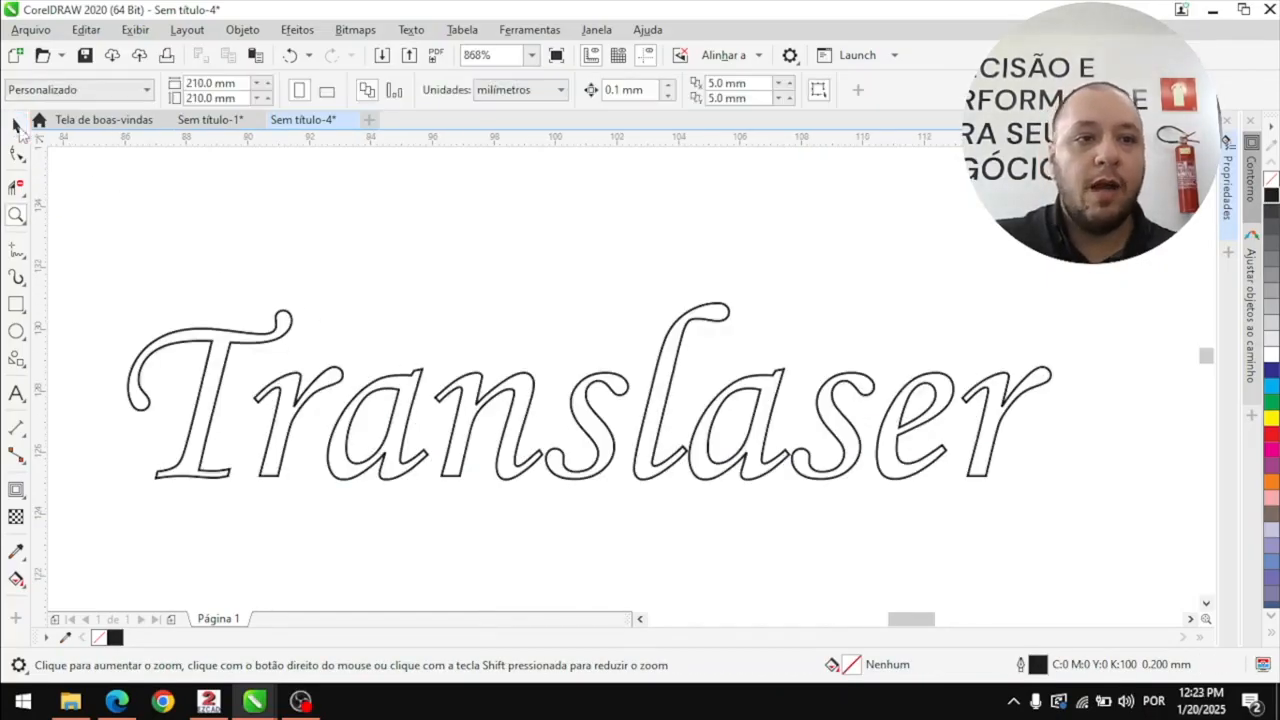
click(464, 392)
drag(464, 392, 510, 378)
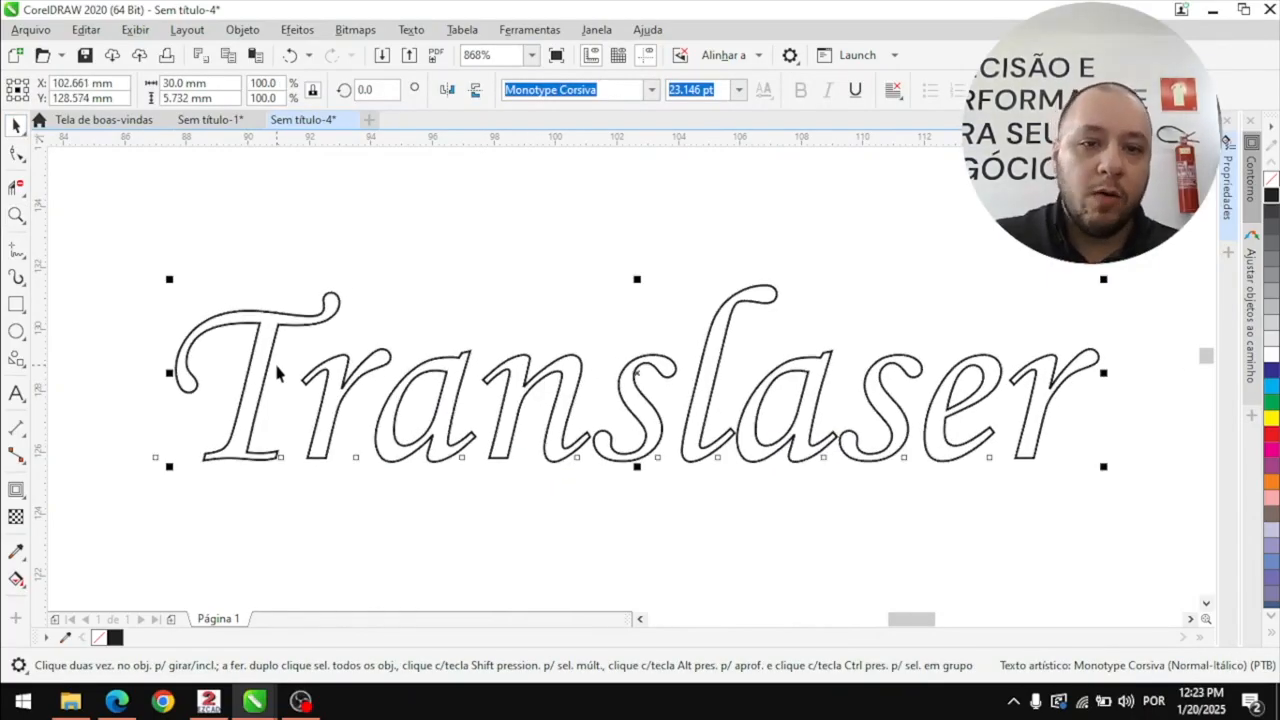
Apply a one-step outward Contour, offset about 0.335 mm, around the Translaser text
click(16, 490)
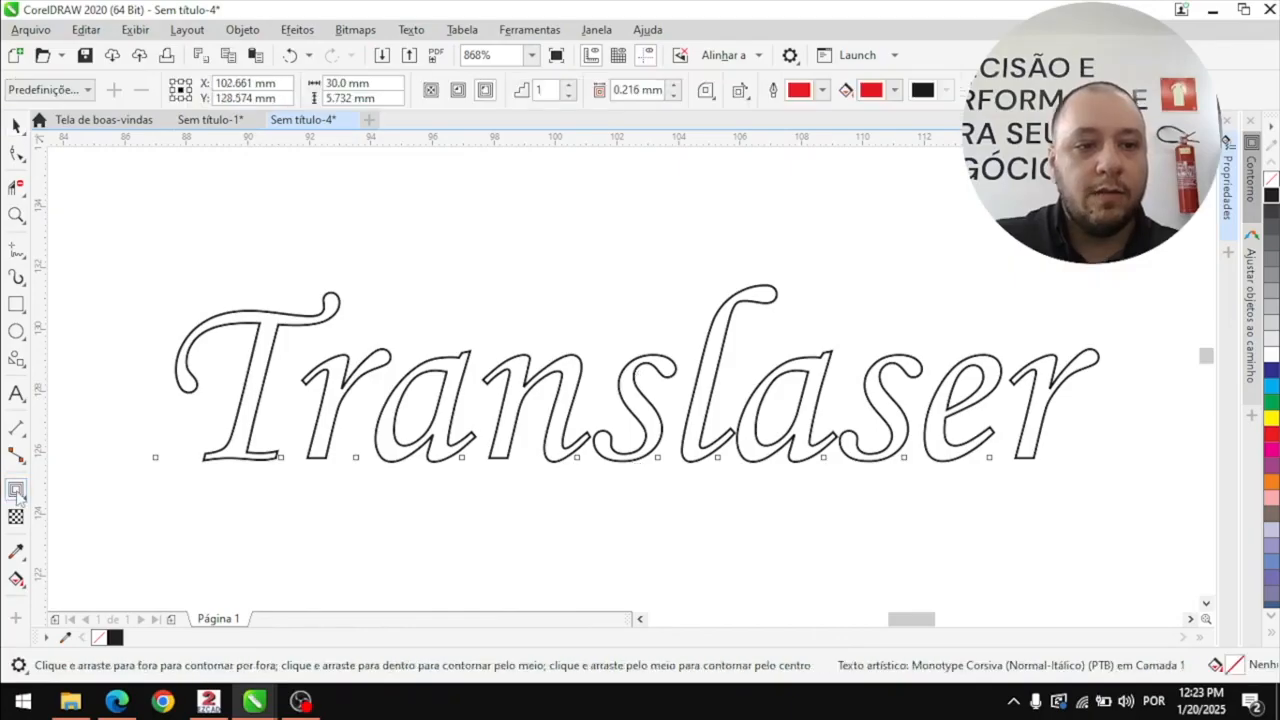
click(16, 491)
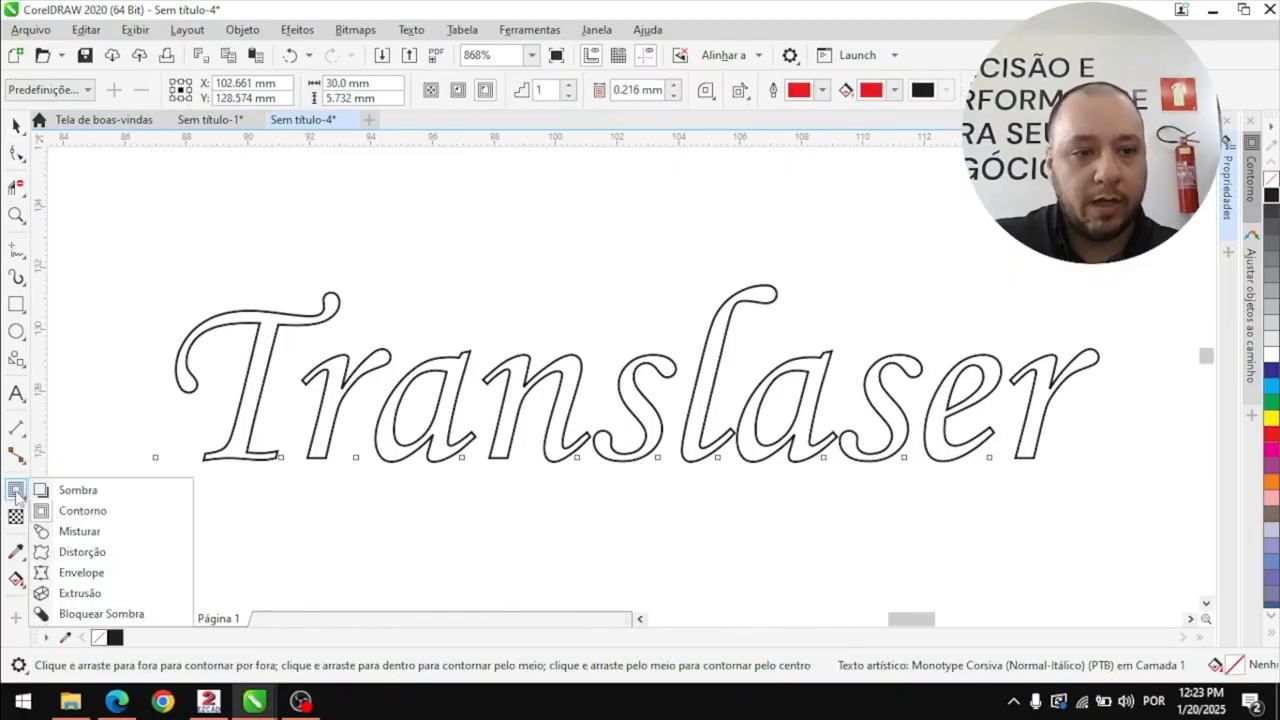
click(86, 517)
drag(509, 457, 522, 480)
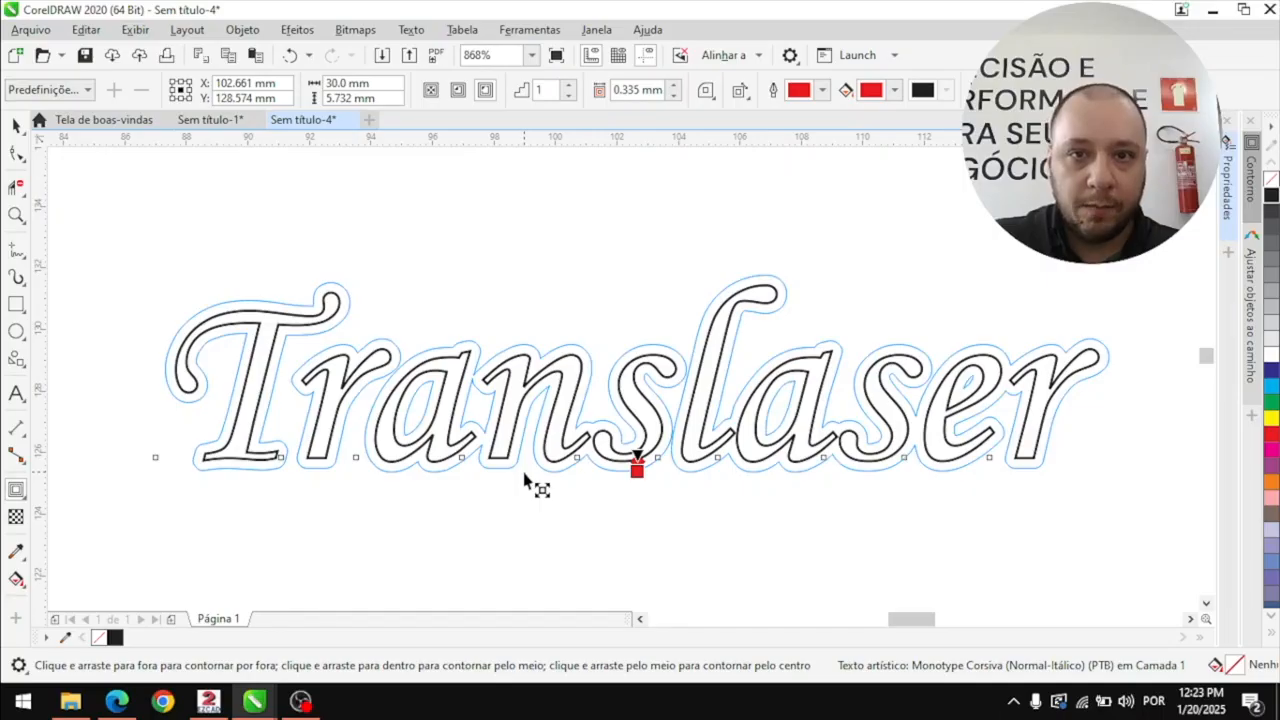
drag(524, 480, 526, 481)
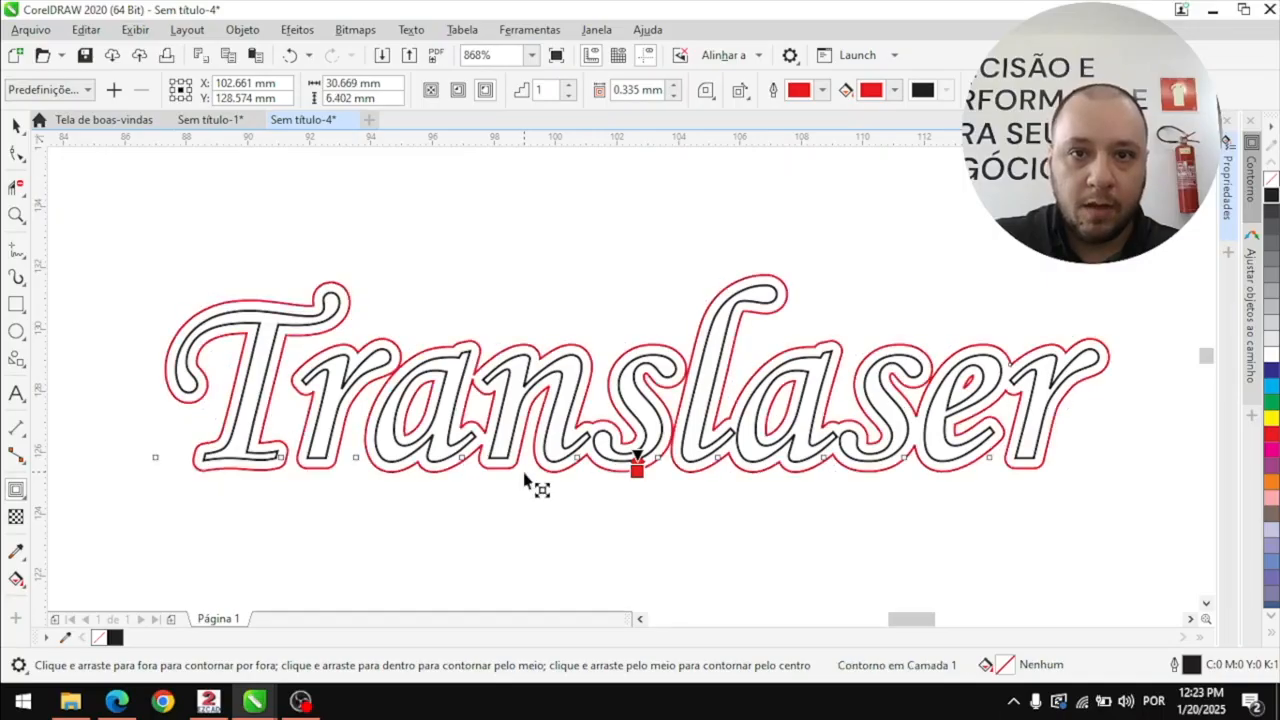
click(18, 126)
click(476, 194)
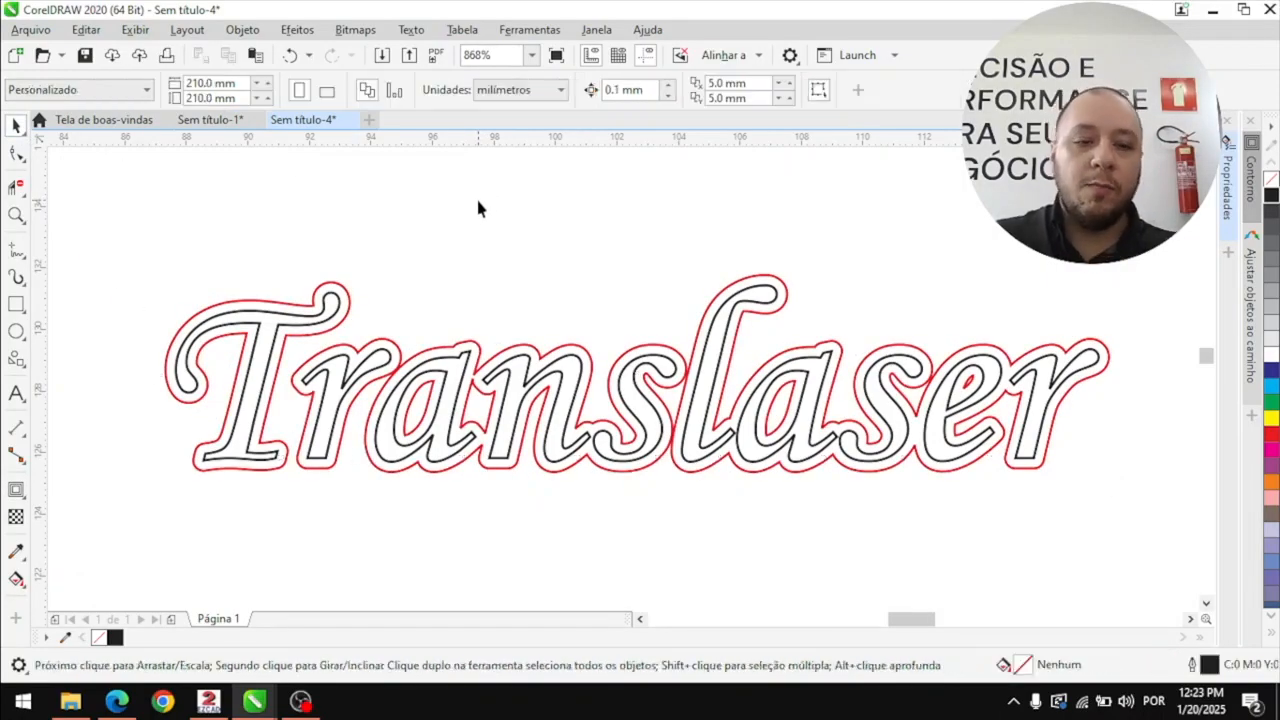
Close the gap after the T by shifting the characters "ranslaser" horizontally to -5% with the Shape tool
click(400, 368)
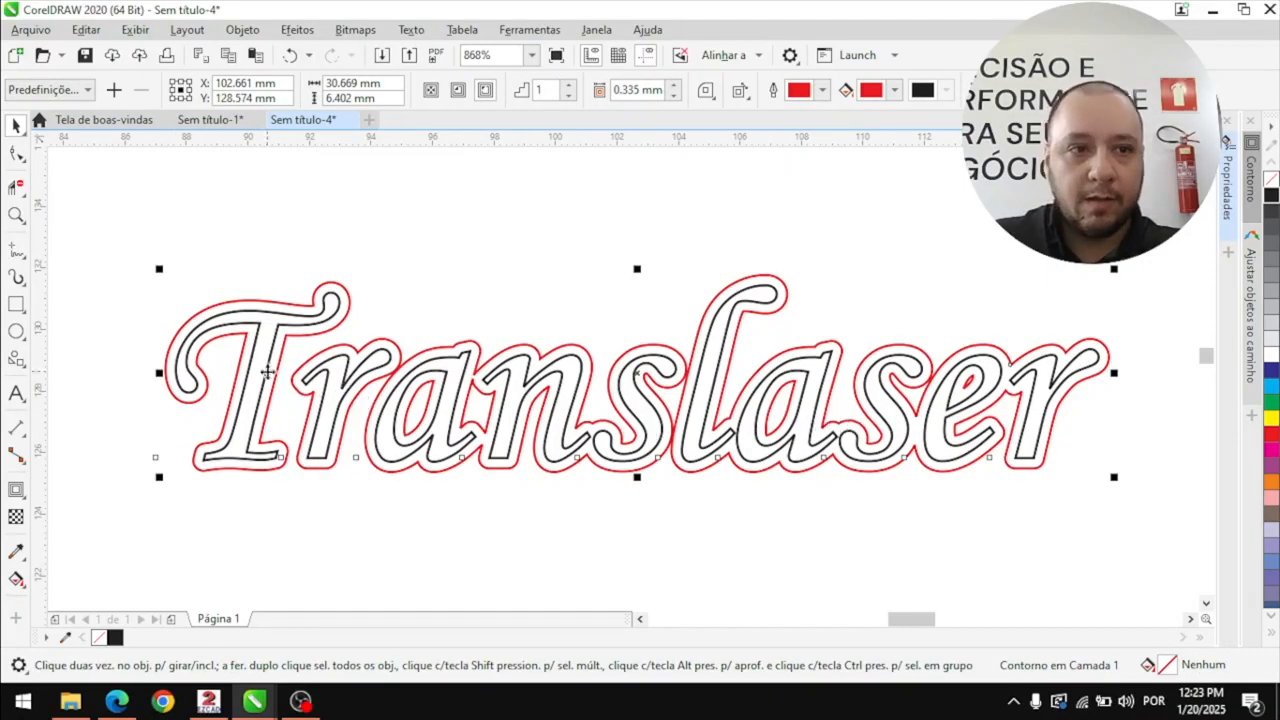
click(16, 155)
drag(265, 440, 1038, 488)
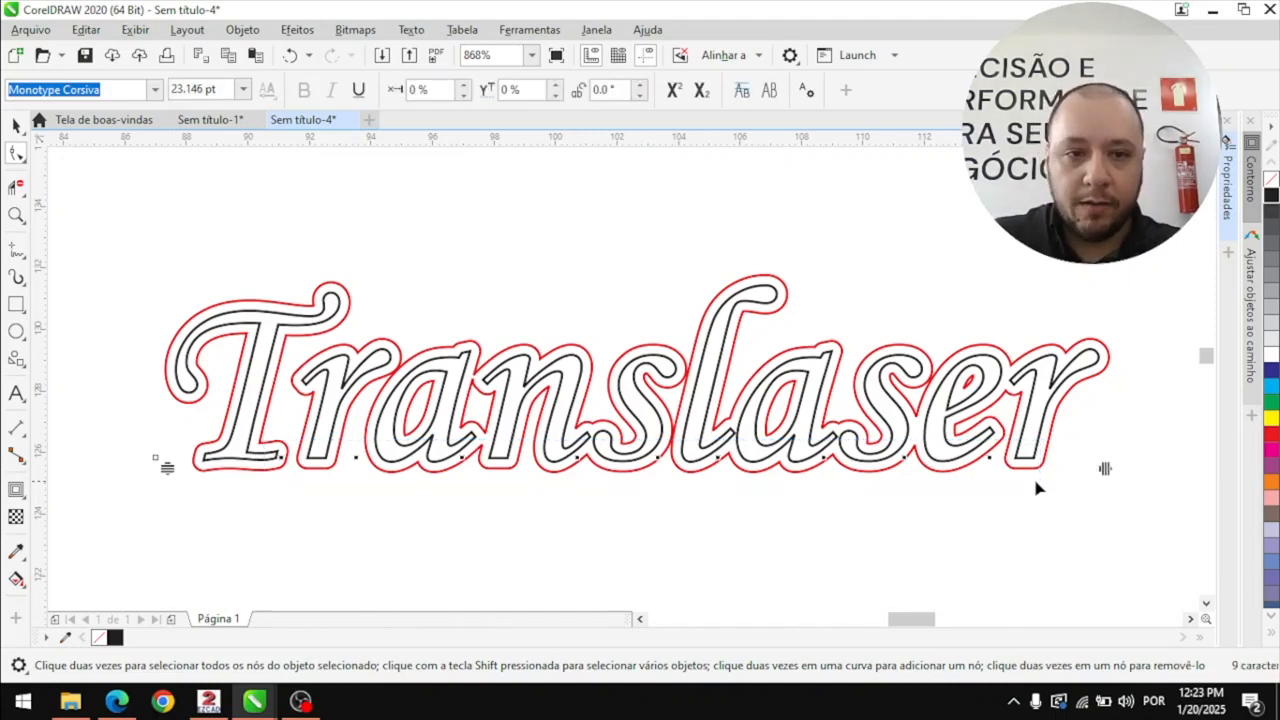
key(Left)
key(Left)
key(Left)
key(Left)
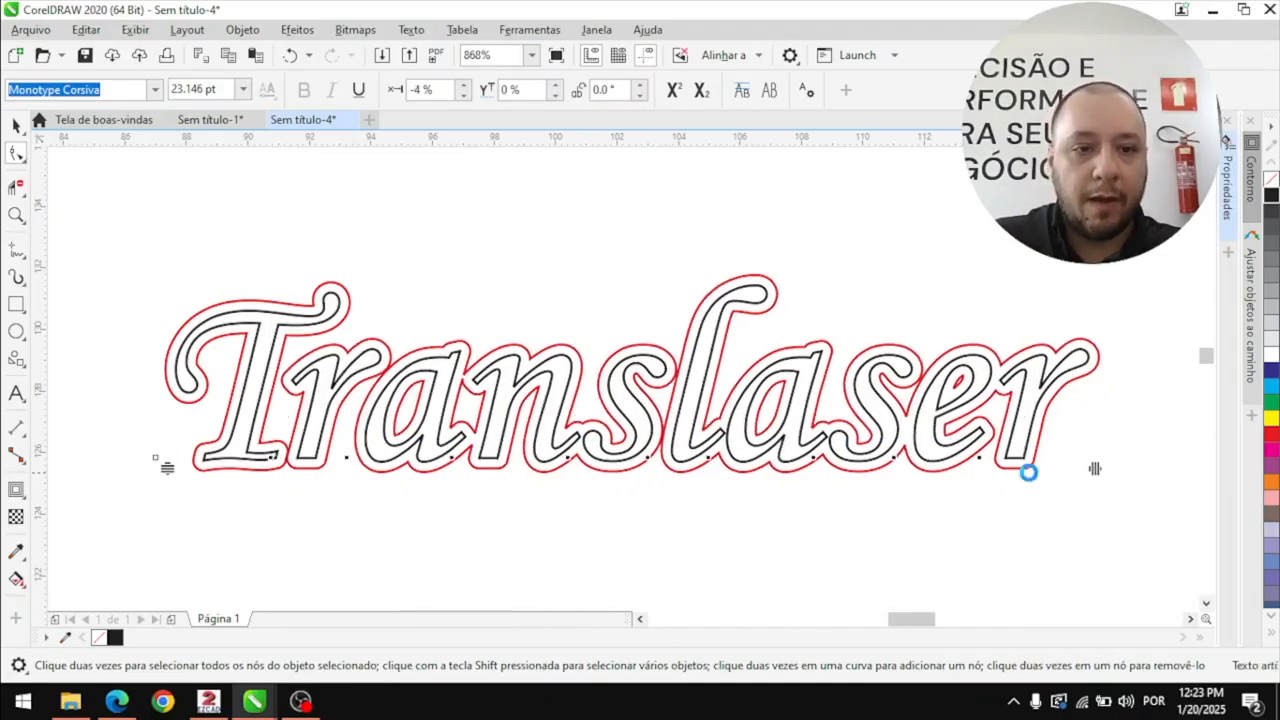
key(Left)
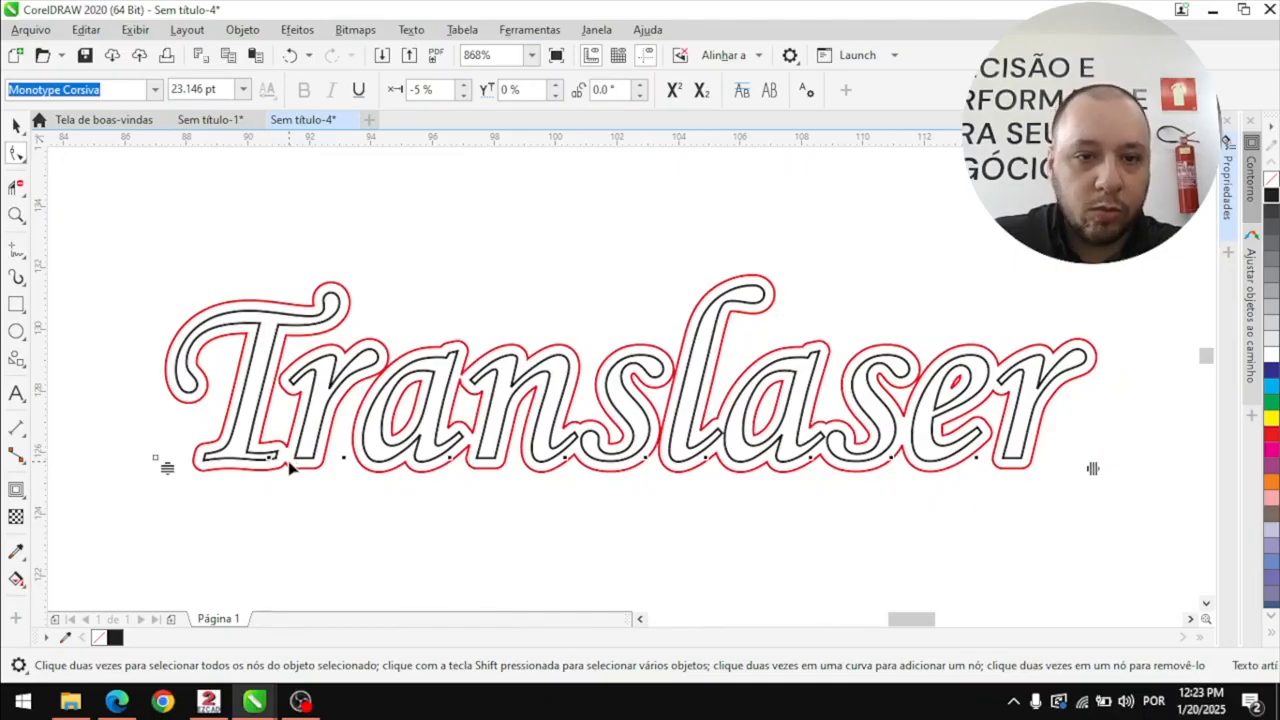
click(478, 487)
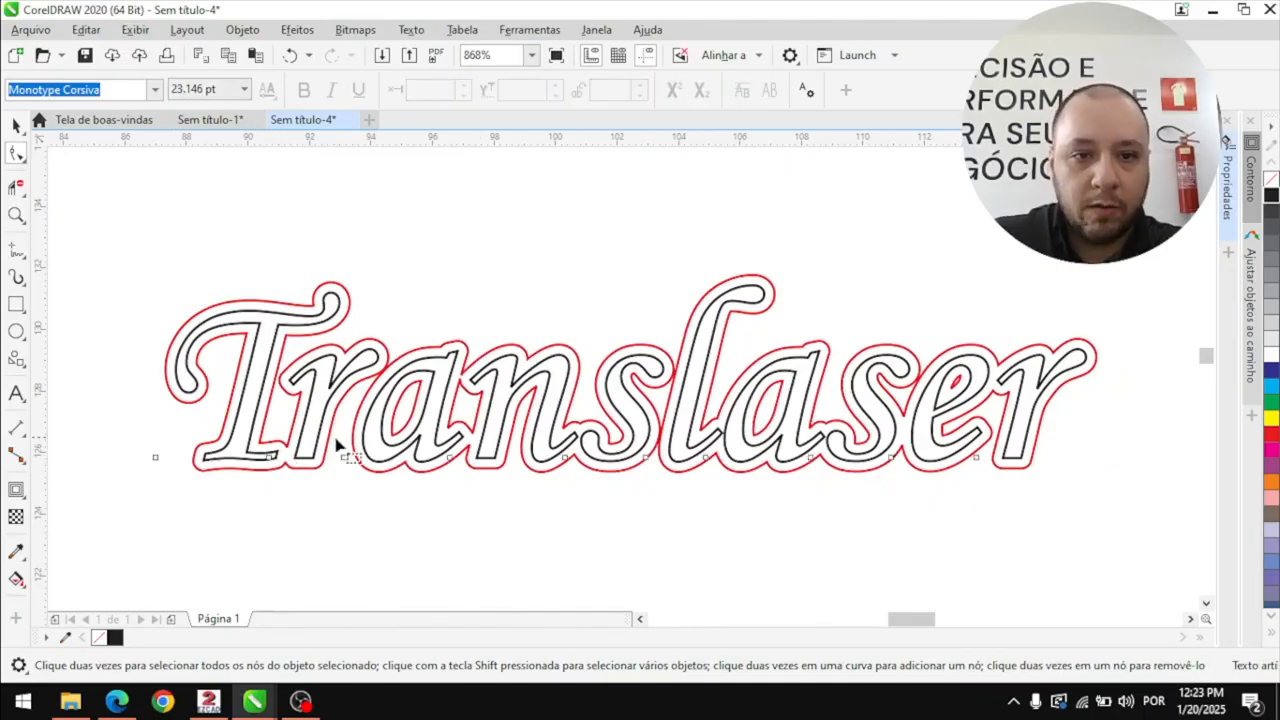
Bring the first a and the n closer to their preceding letters, shifting "nslaser" horizontally to -9%
drag(338, 455, 1022, 487)
key(Left)
key(Left)
key(Left)
drag(421, 438, 1062, 511)
key(Left)
key(Left)
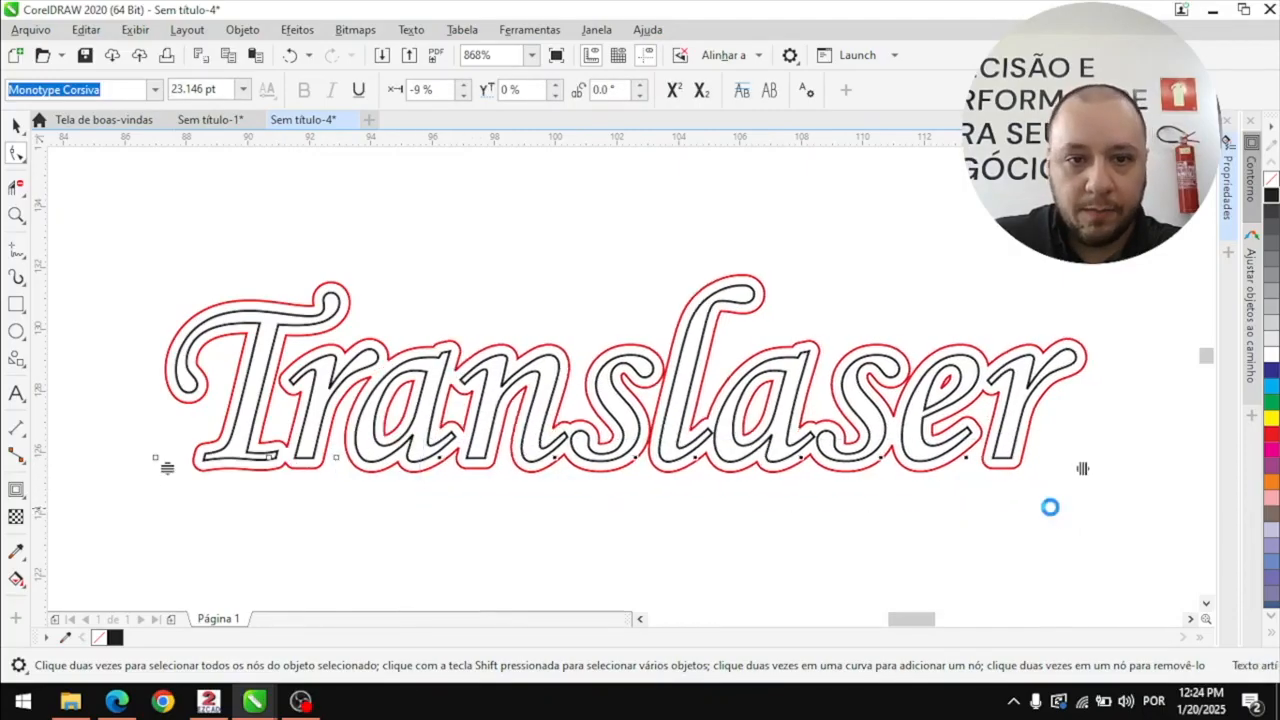
Tighten the spacing before the first s and the l, shifting the characters from that s onward to -13%
drag(526, 445, 1036, 503)
key(Left)
key(Left)
key(Left)
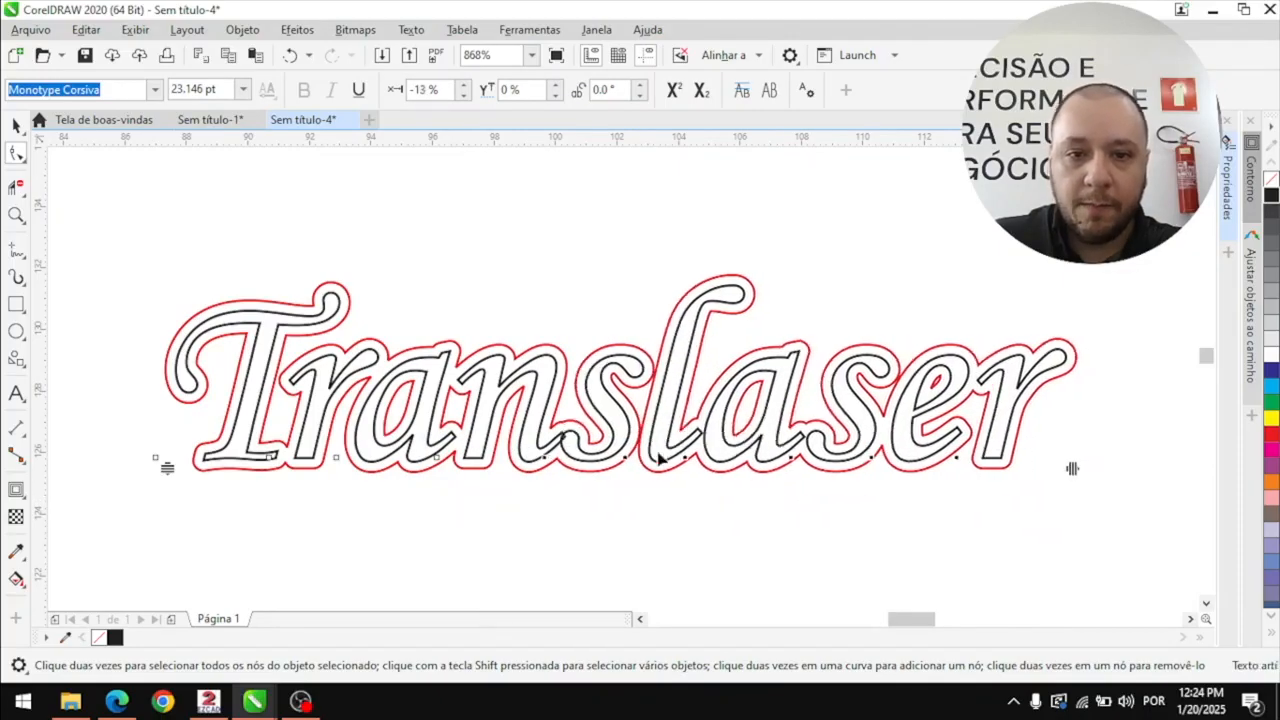
drag(660, 455, 1027, 493)
key(Left)
key(Left)
Tighten the spacing before the second a and second s, shifting "aser" to -16% and "ser" to -23%
drag(668, 439, 1023, 485)
key(Left)
key(Left)
key(Left)
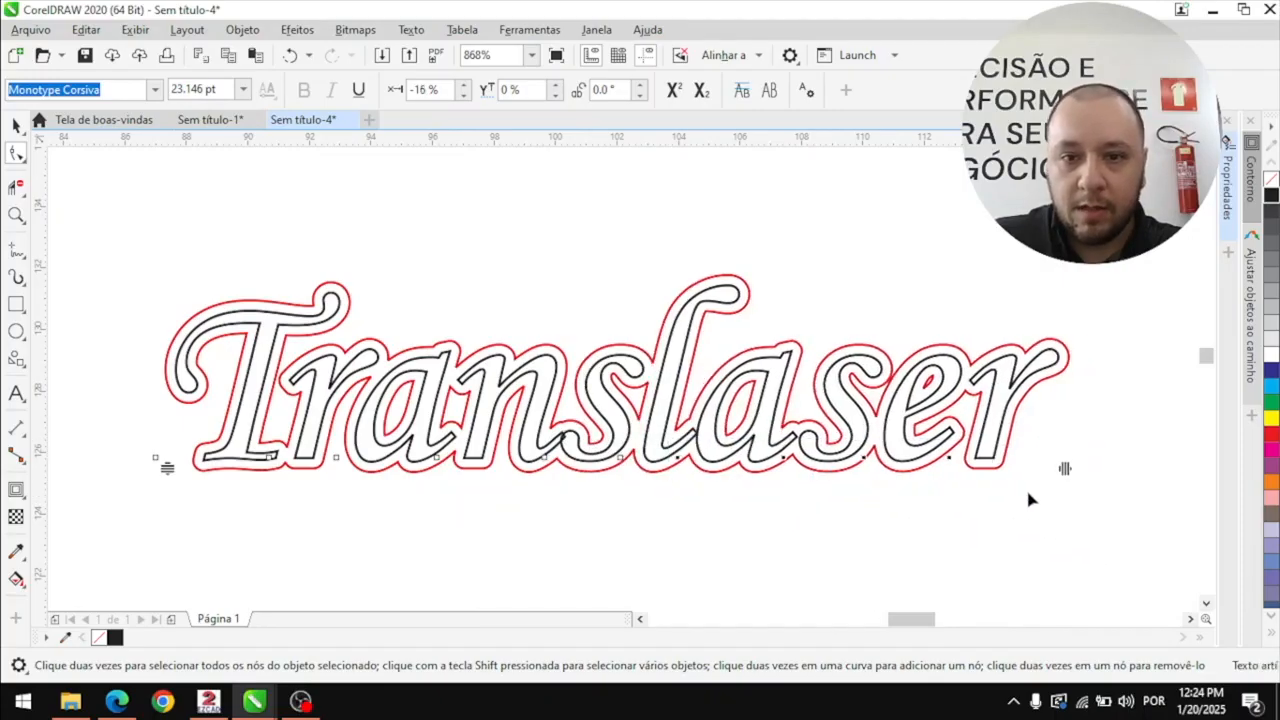
drag(751, 436, 1009, 484)
key(Left)
key(Left)
key(Left)
key(Left)
key(Left)
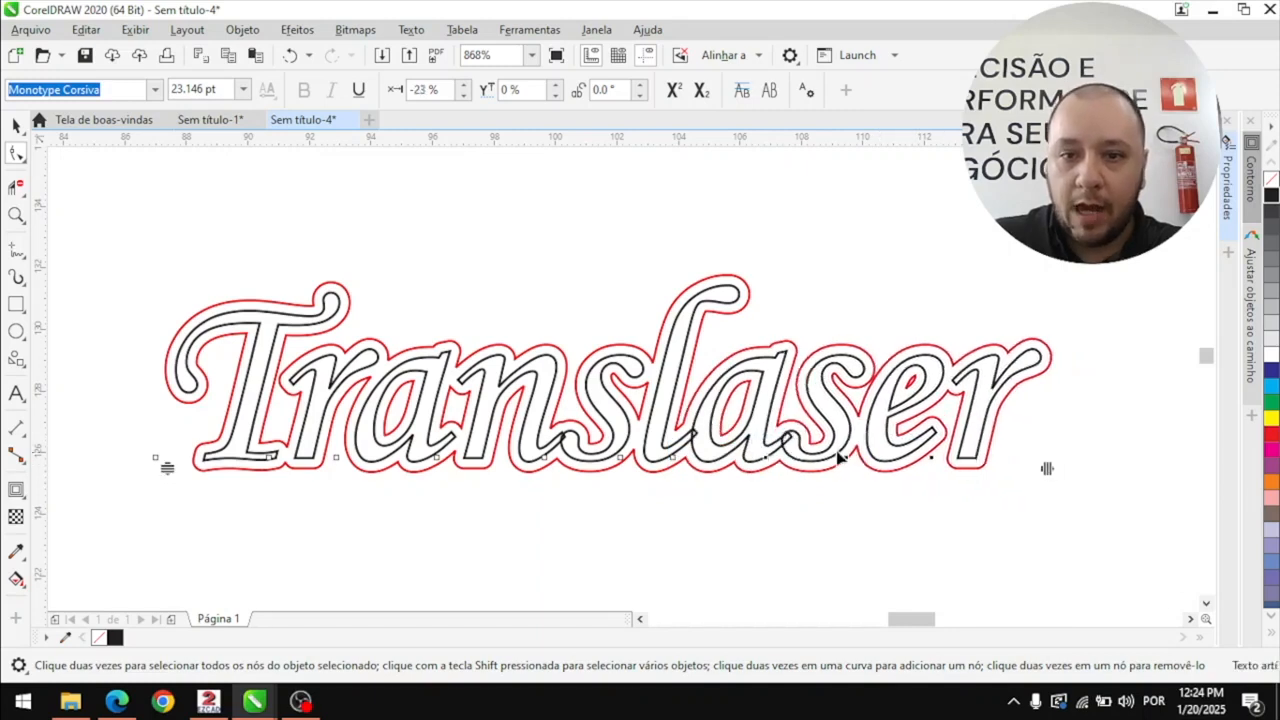
Pull the e closer to the second s and set the final r's horizontal shift to -24%
drag(822, 447, 986, 494)
key(Left)
drag(908, 462, 1063, 480)
key(Left)
key(Left)
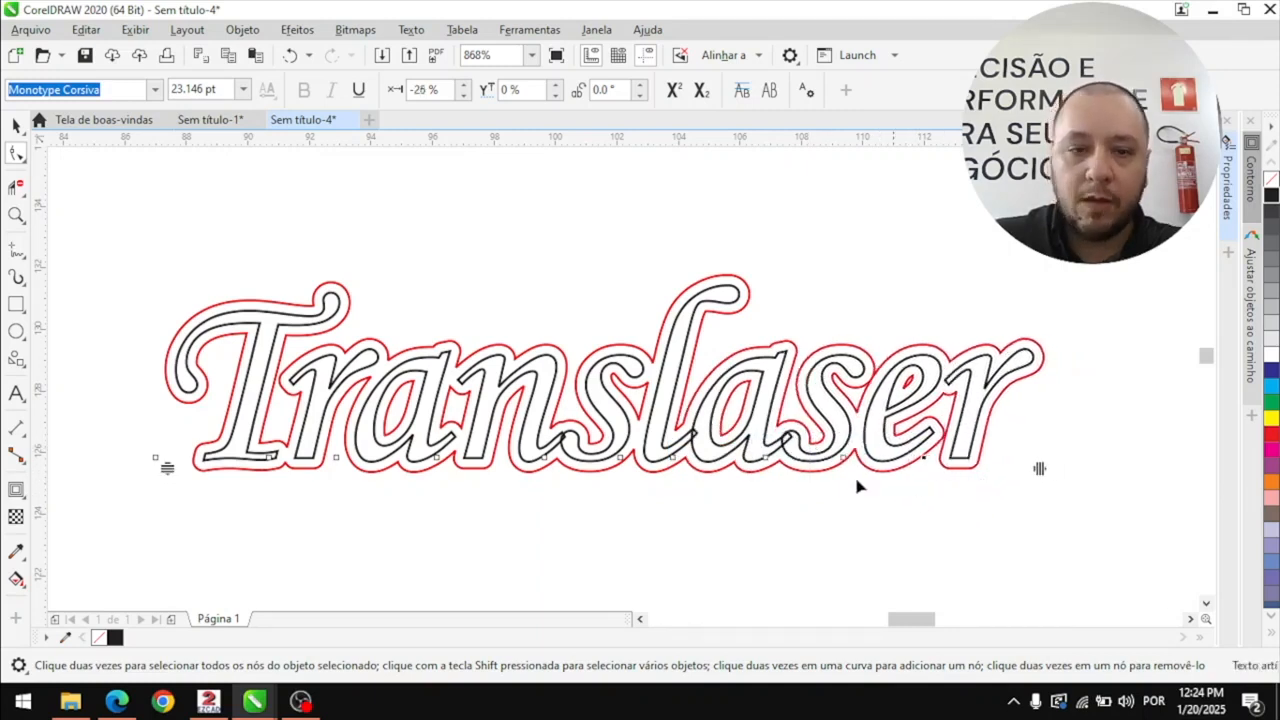
key(Right)
key(Right)
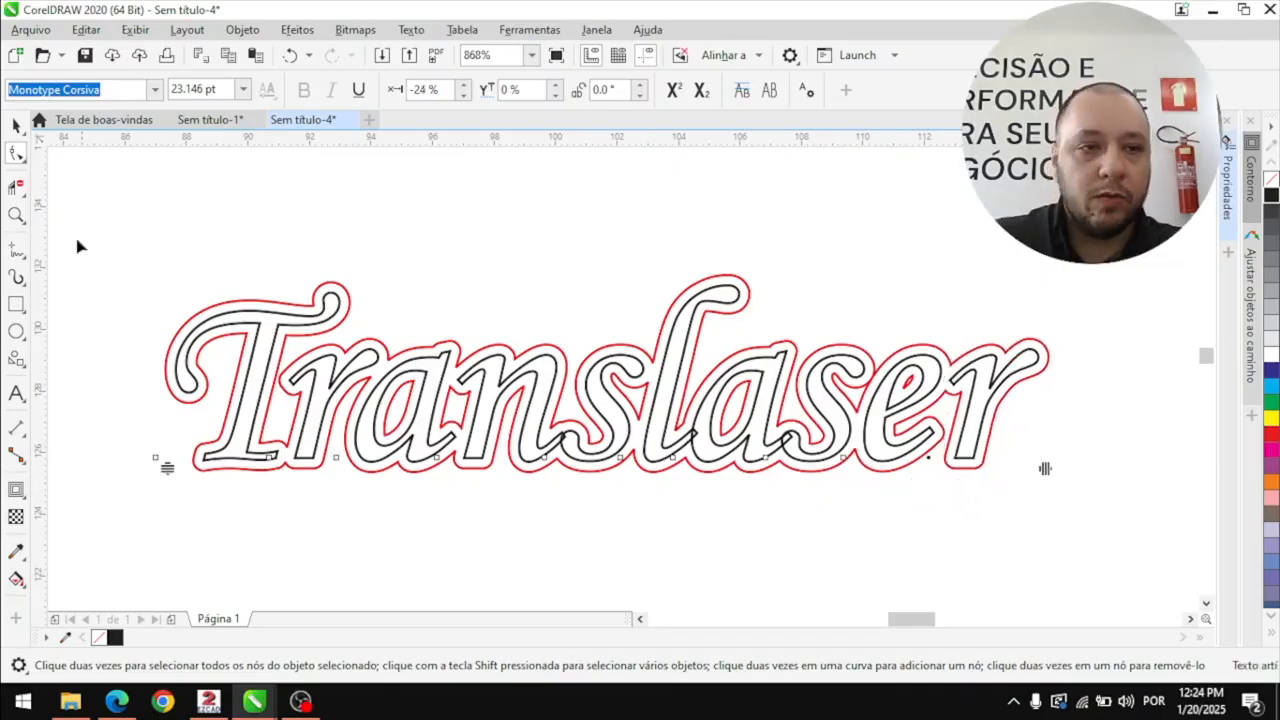
click(16, 125)
click(448, 228)
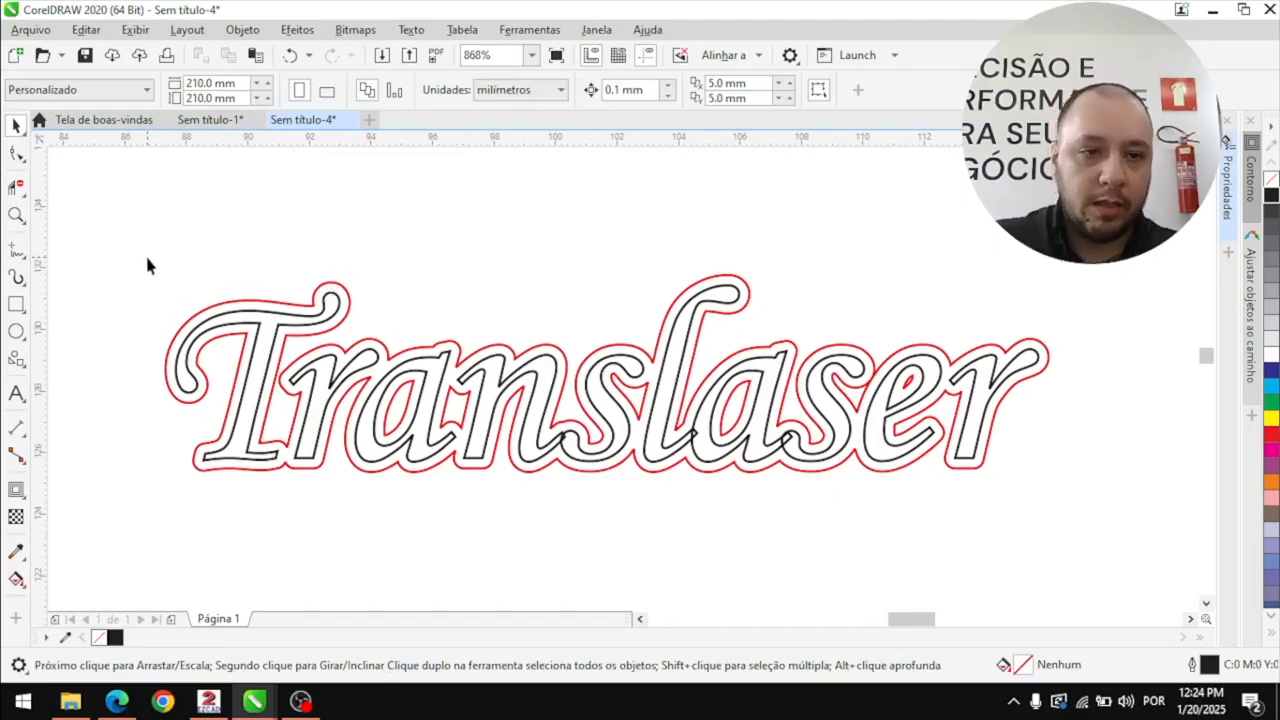
Copy the lettering with its red contour onto a new second page and break the contour apart from the text
drag(527, 352, 1077, 510)
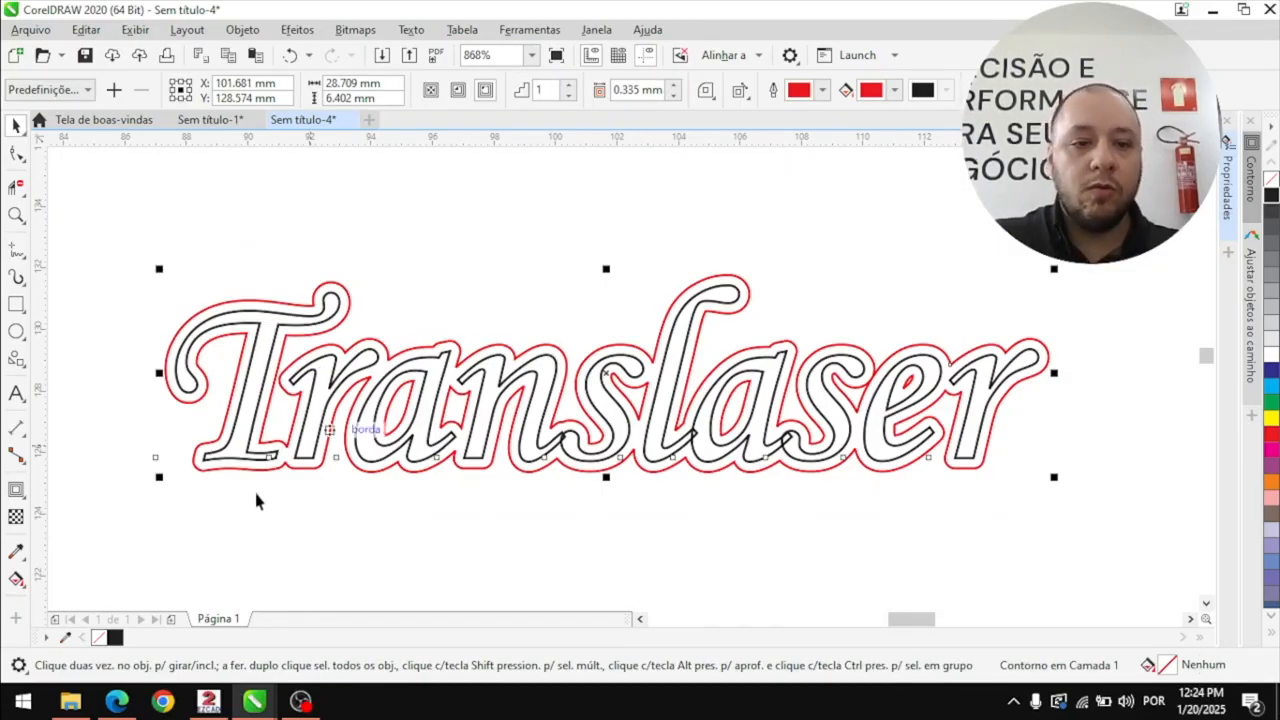
click(172, 620)
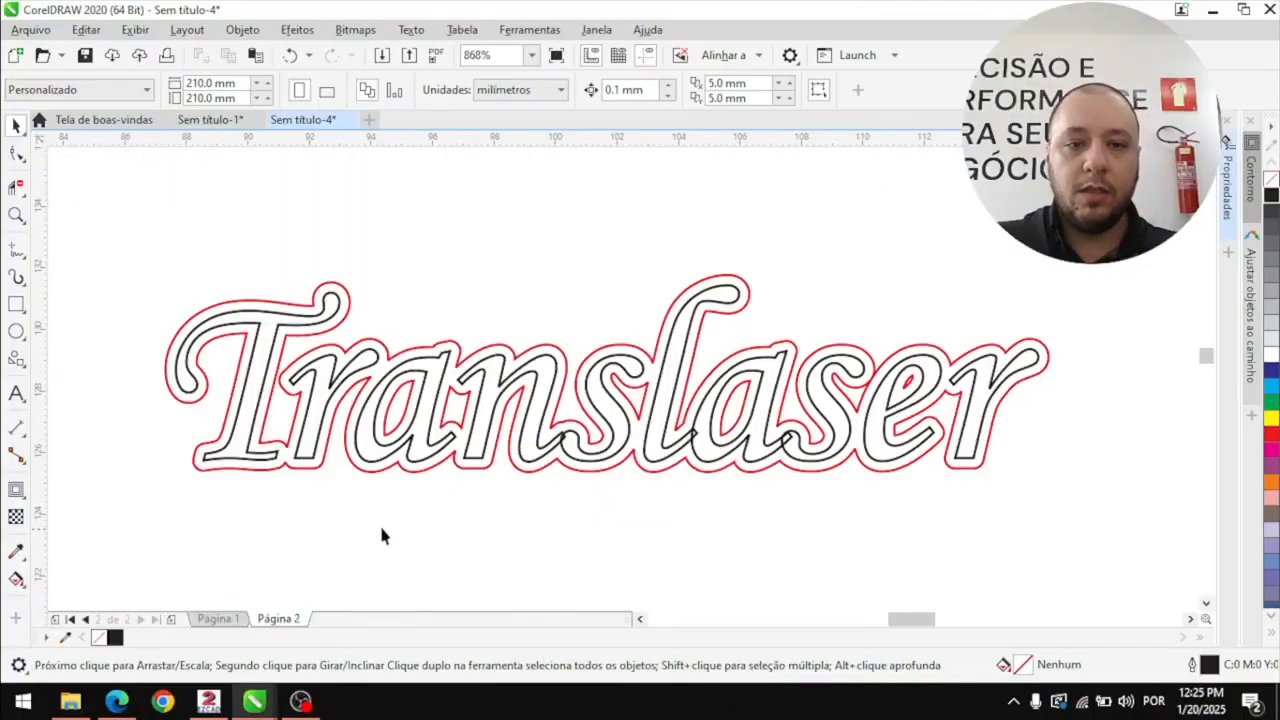
drag(676, 350, 1147, 547)
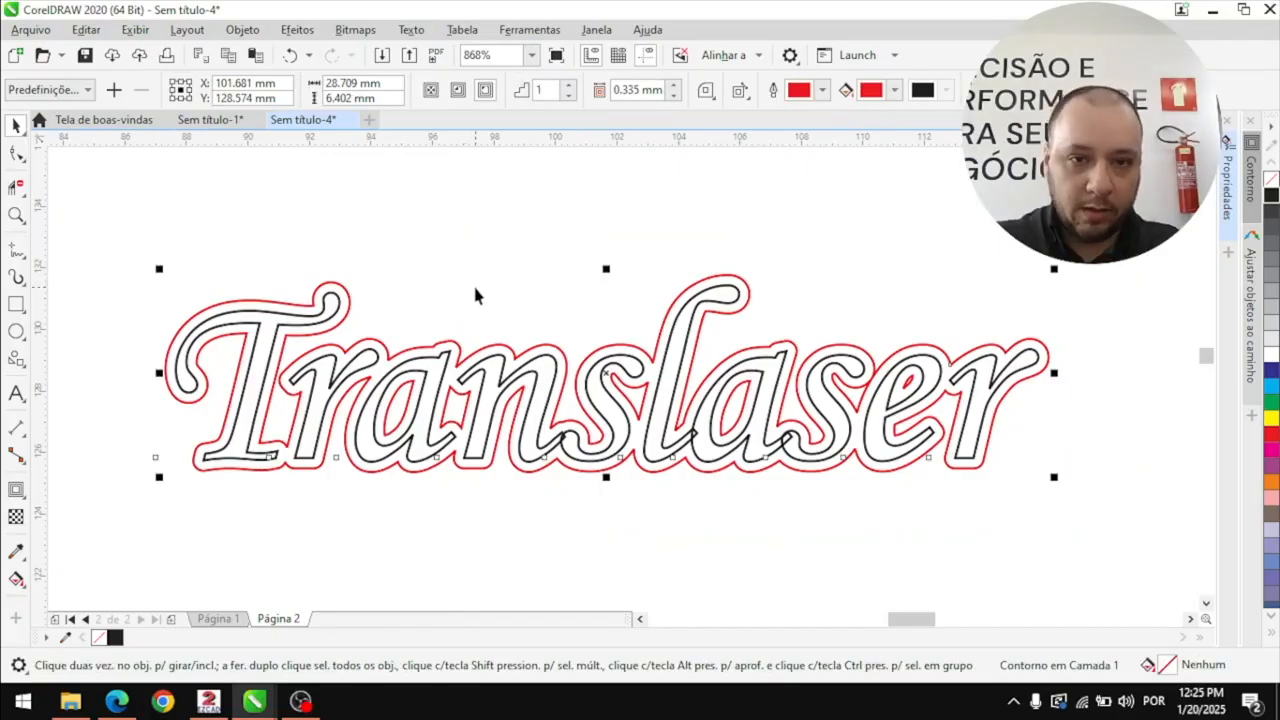
key(ctrl+k)
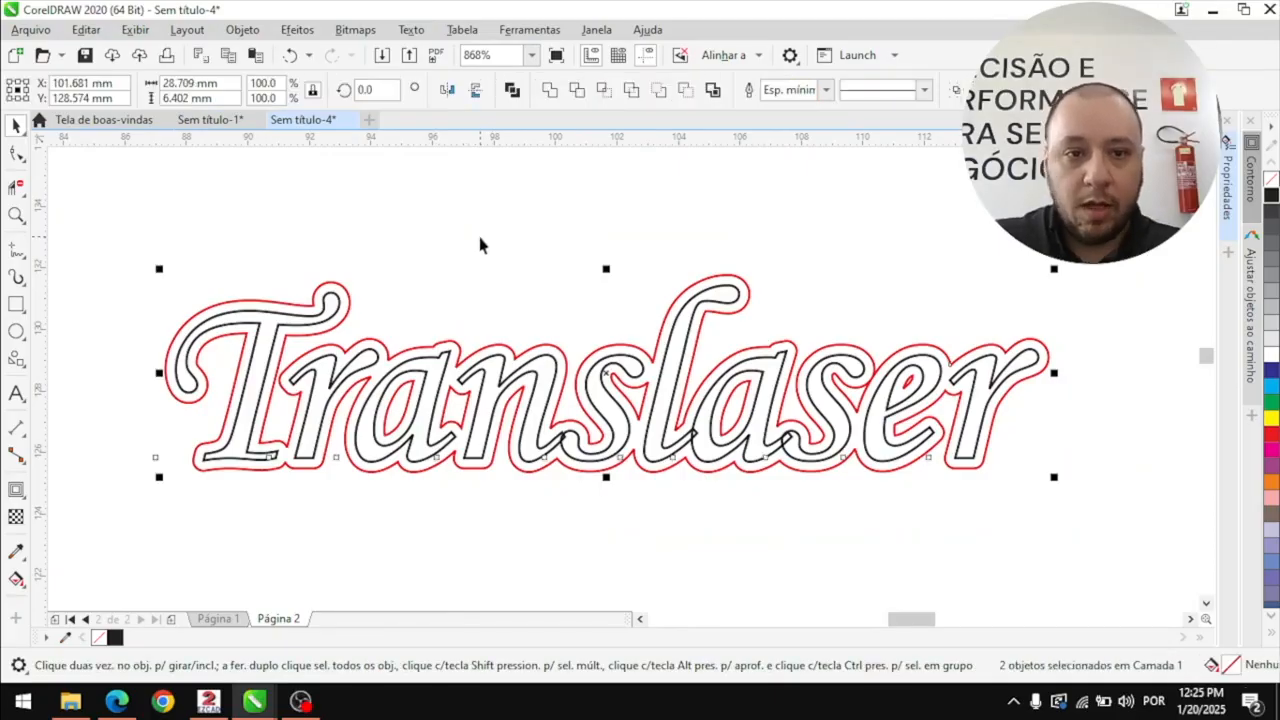
click(477, 243)
click(352, 300)
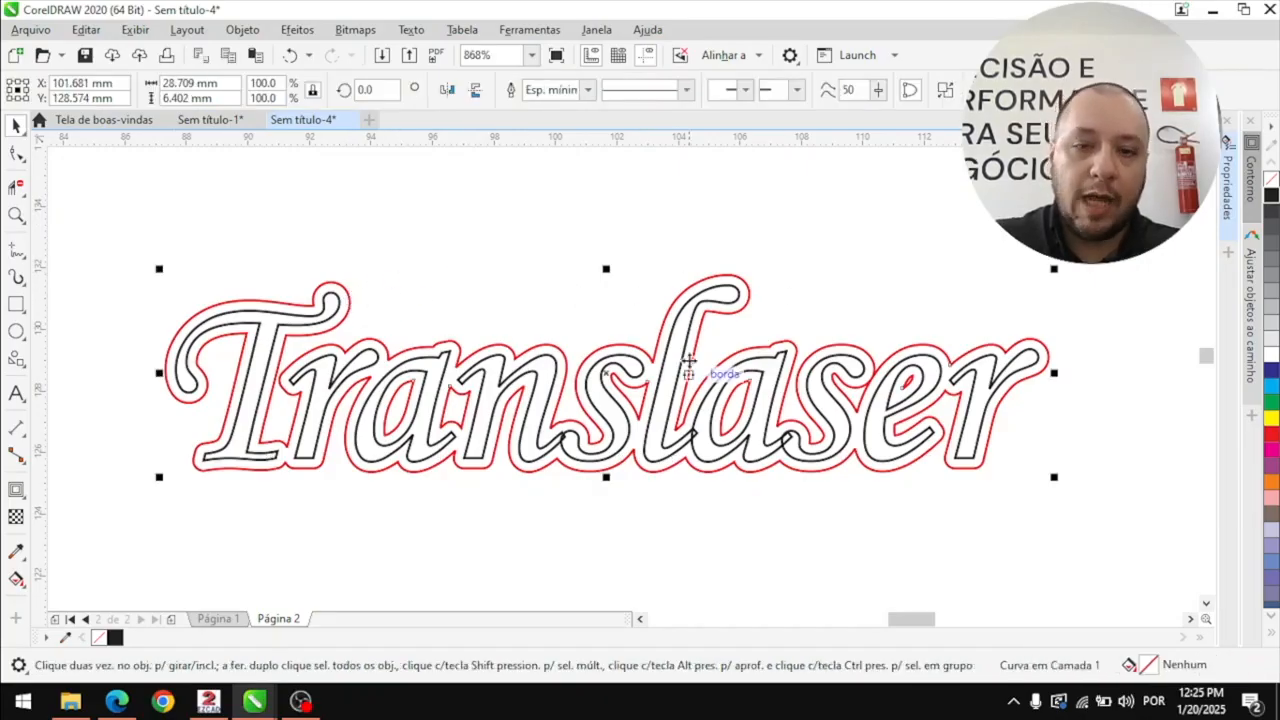
click(545, 251)
click(560, 372)
drag(560, 372, 635, 237)
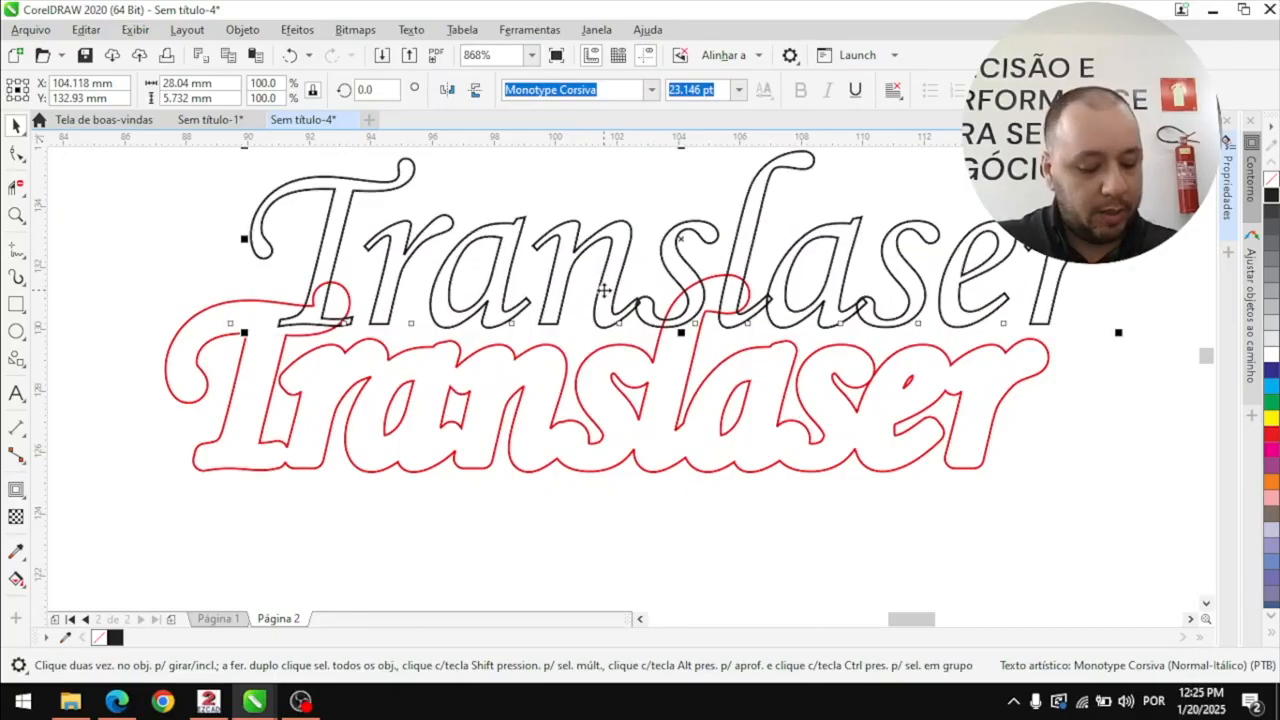
key(ctrl+z)
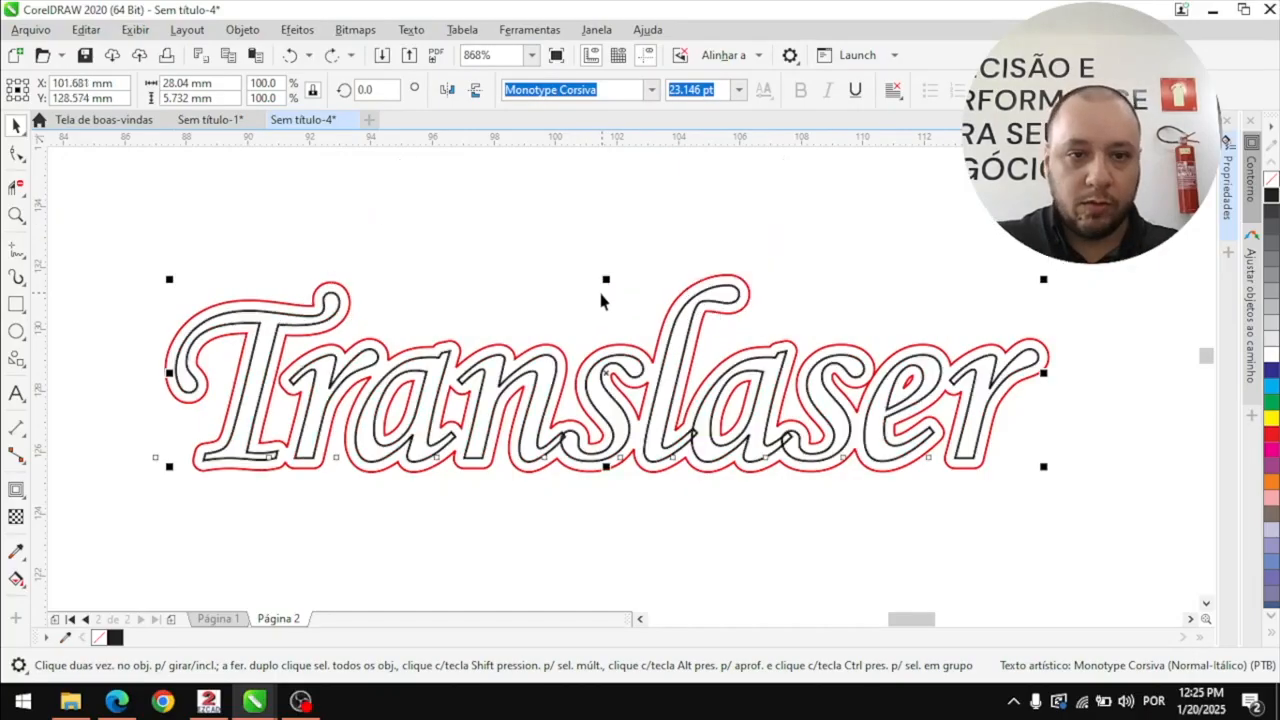
click(542, 301)
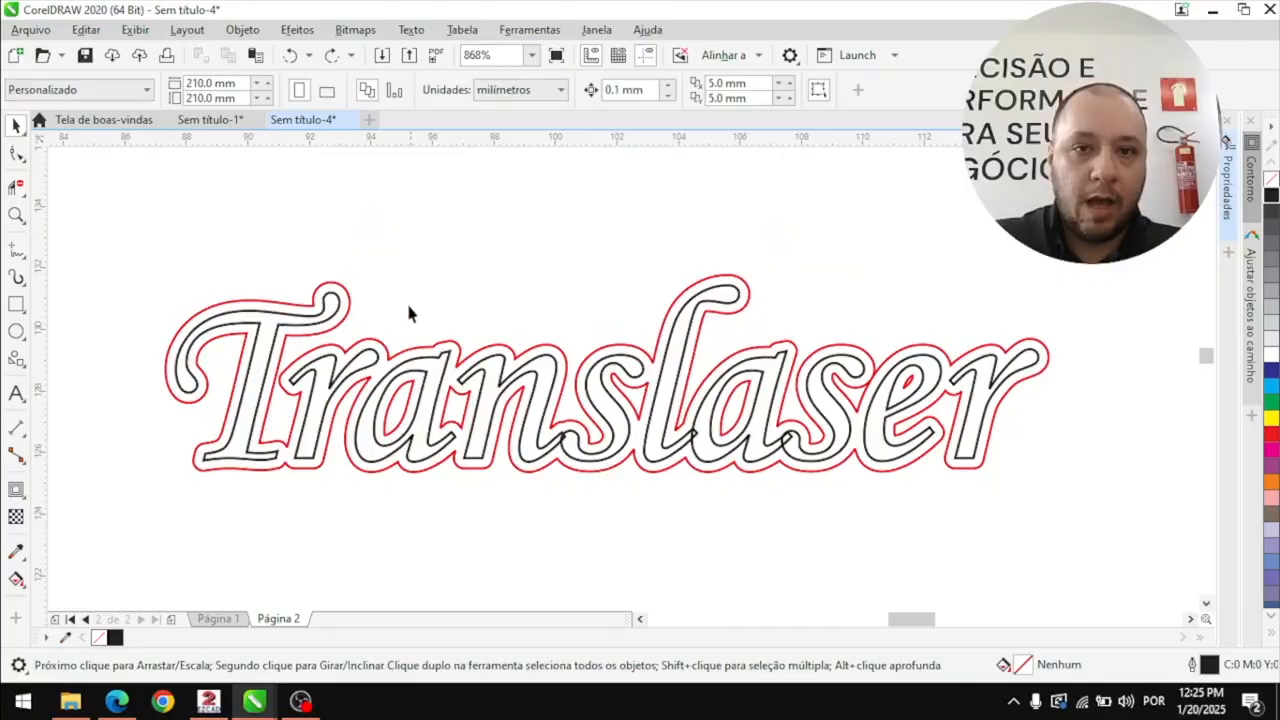
click(342, 318)
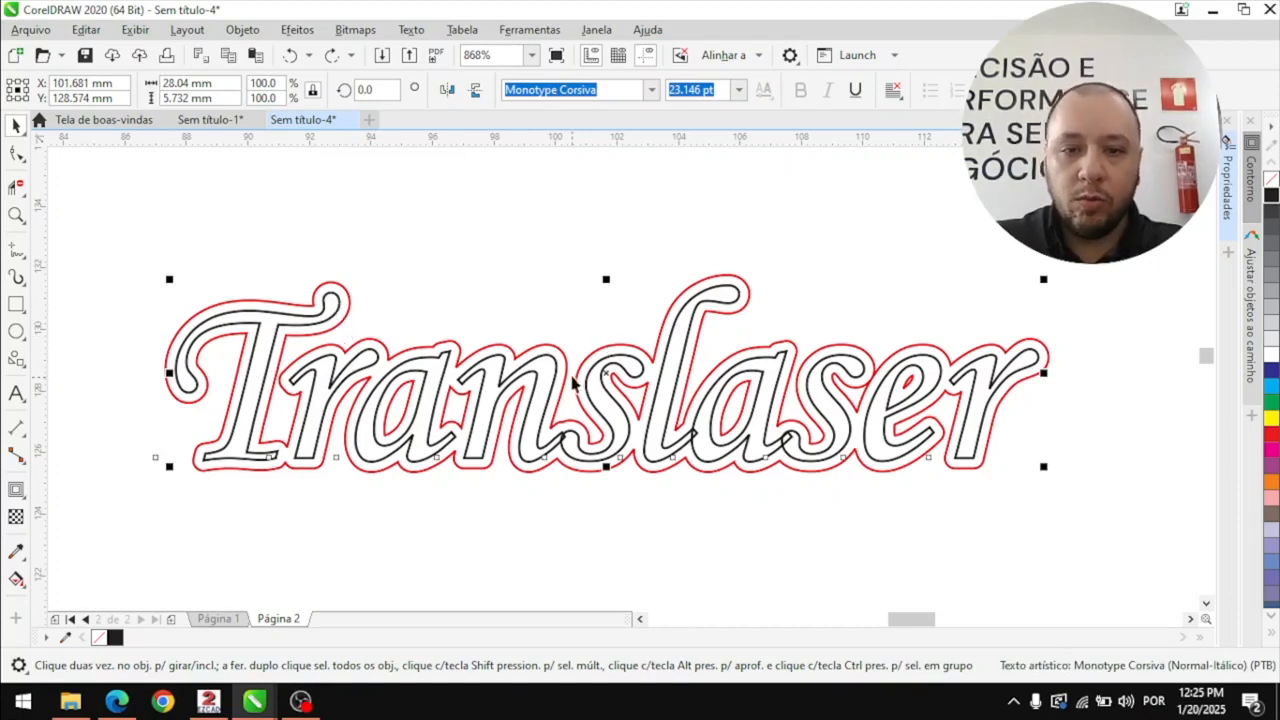
key(Delete)
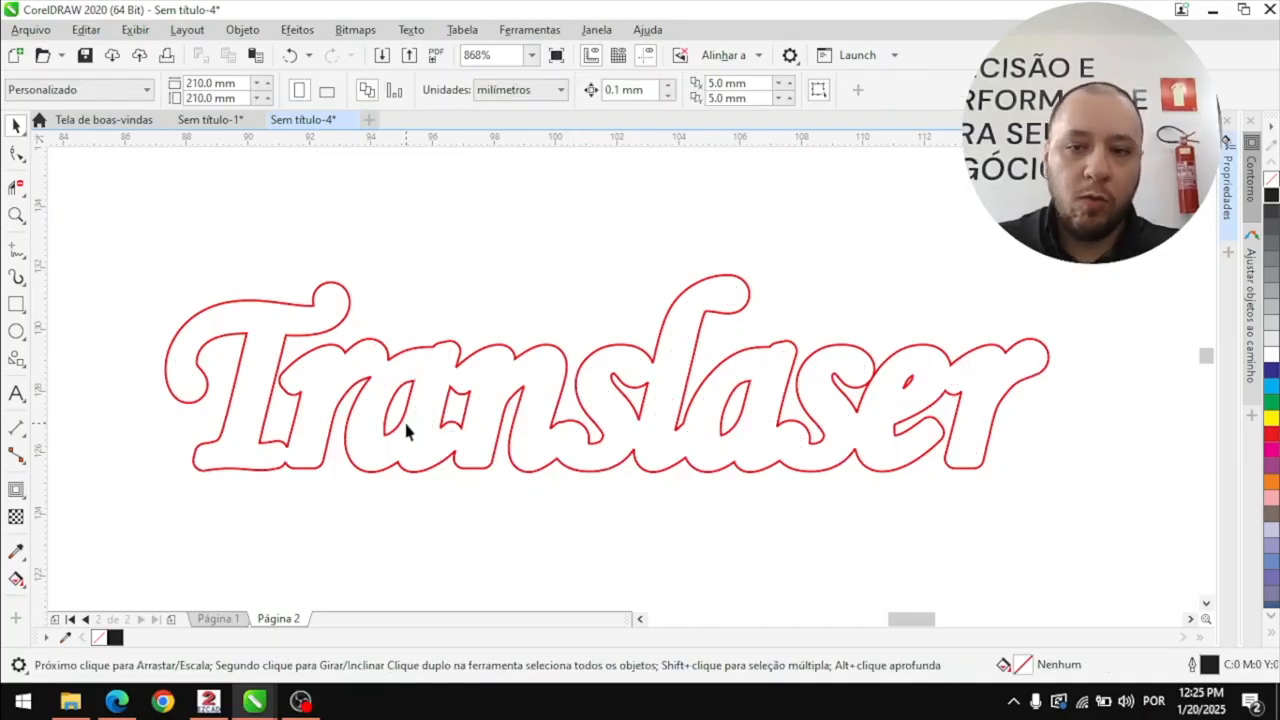
click(908, 385)
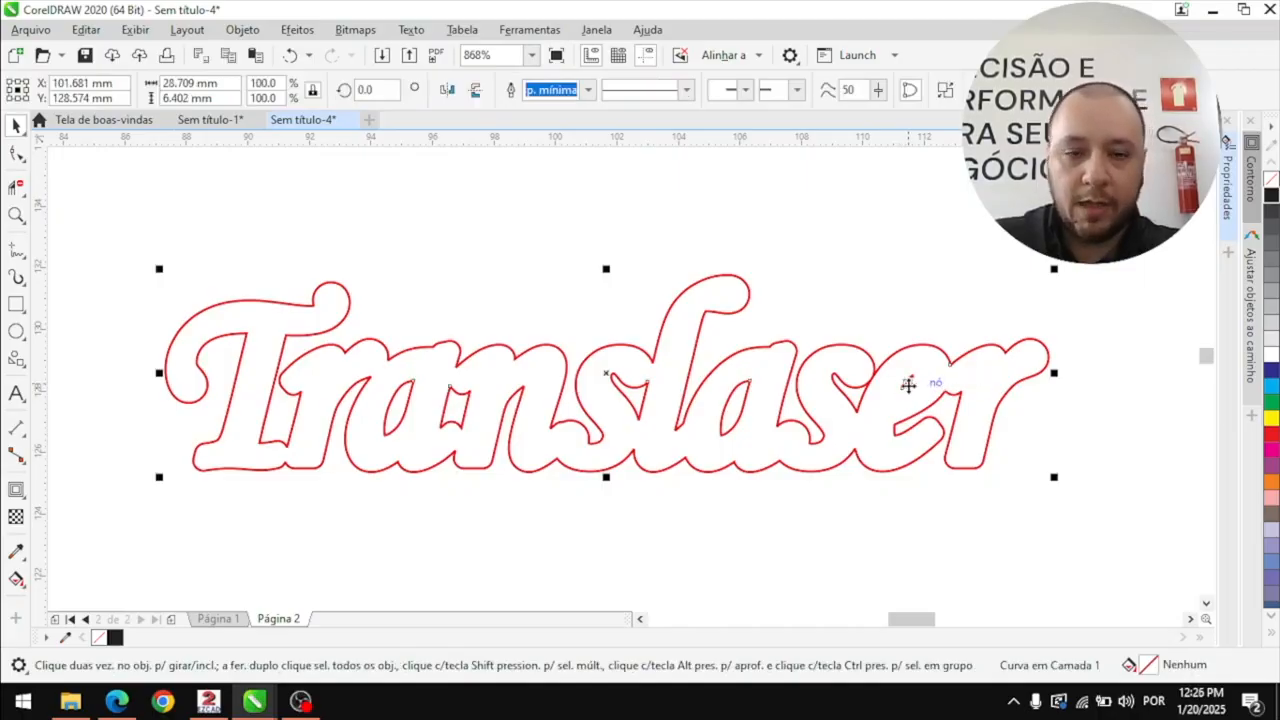
key(ctrl+z)
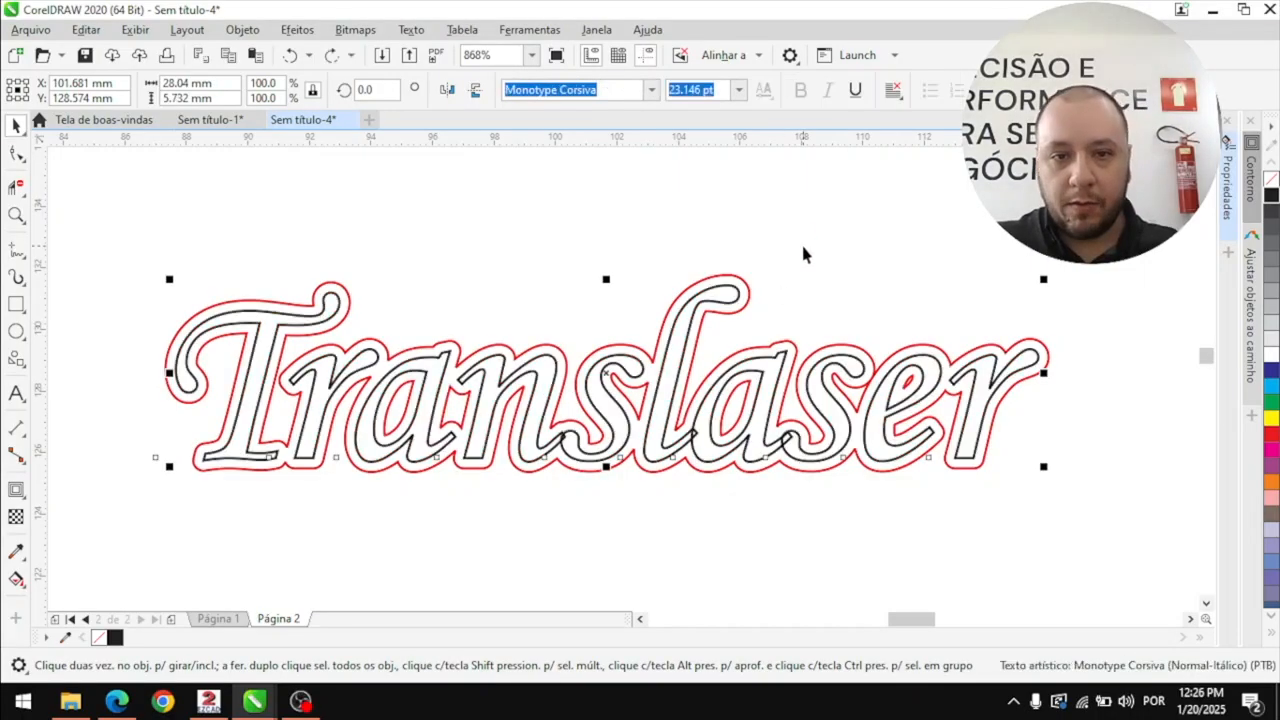
click(808, 251)
click(900, 379)
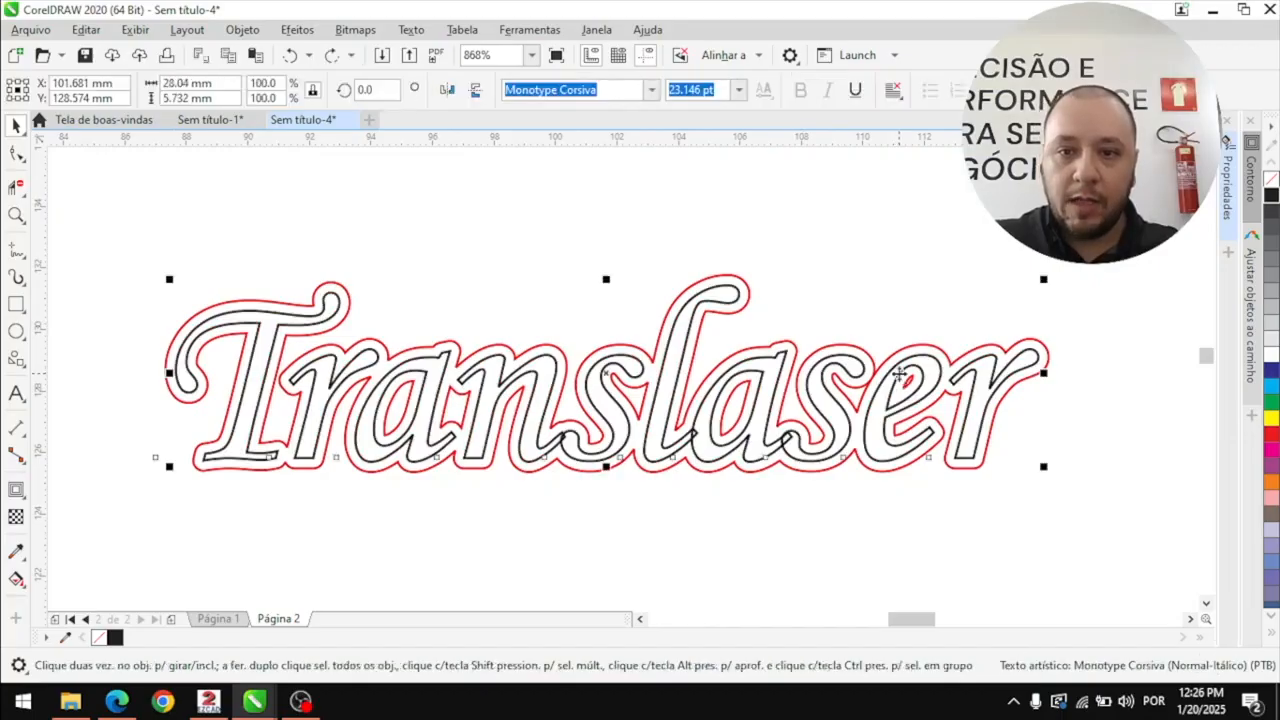
click(901, 292)
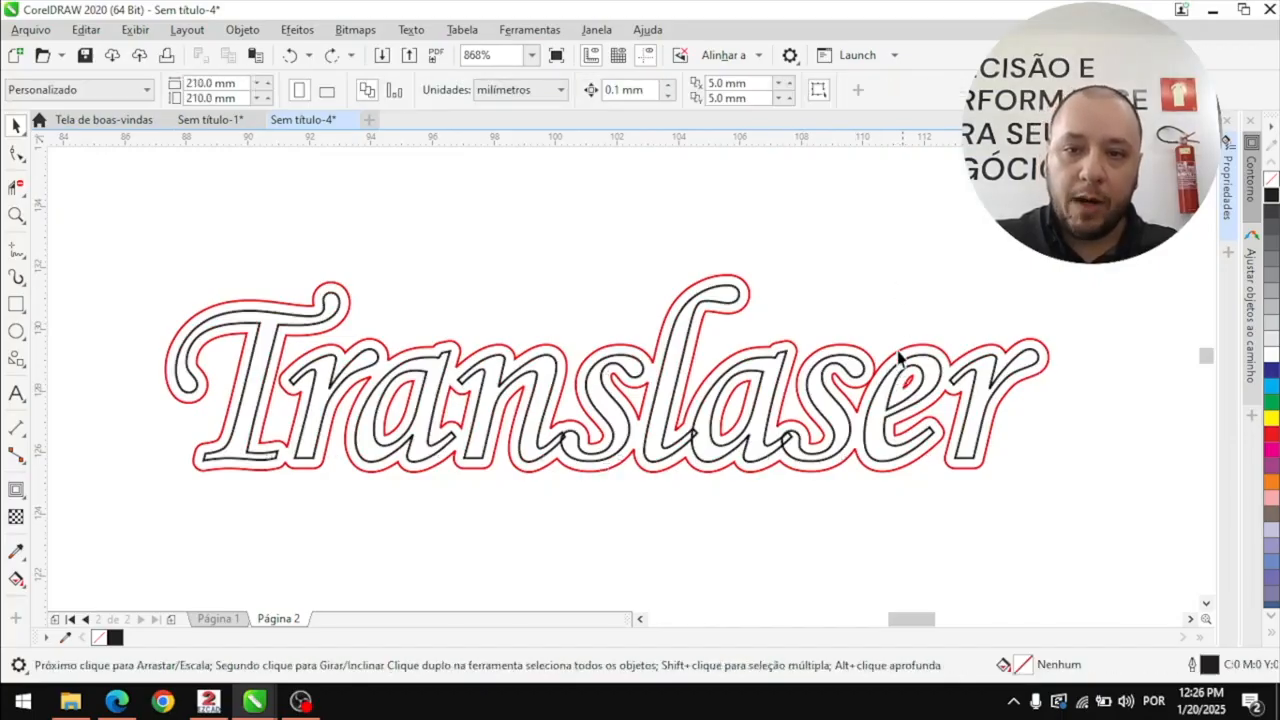
Convert the black Translaser text on page 2 to curves and break it apart into individual pieces
click(896, 377)
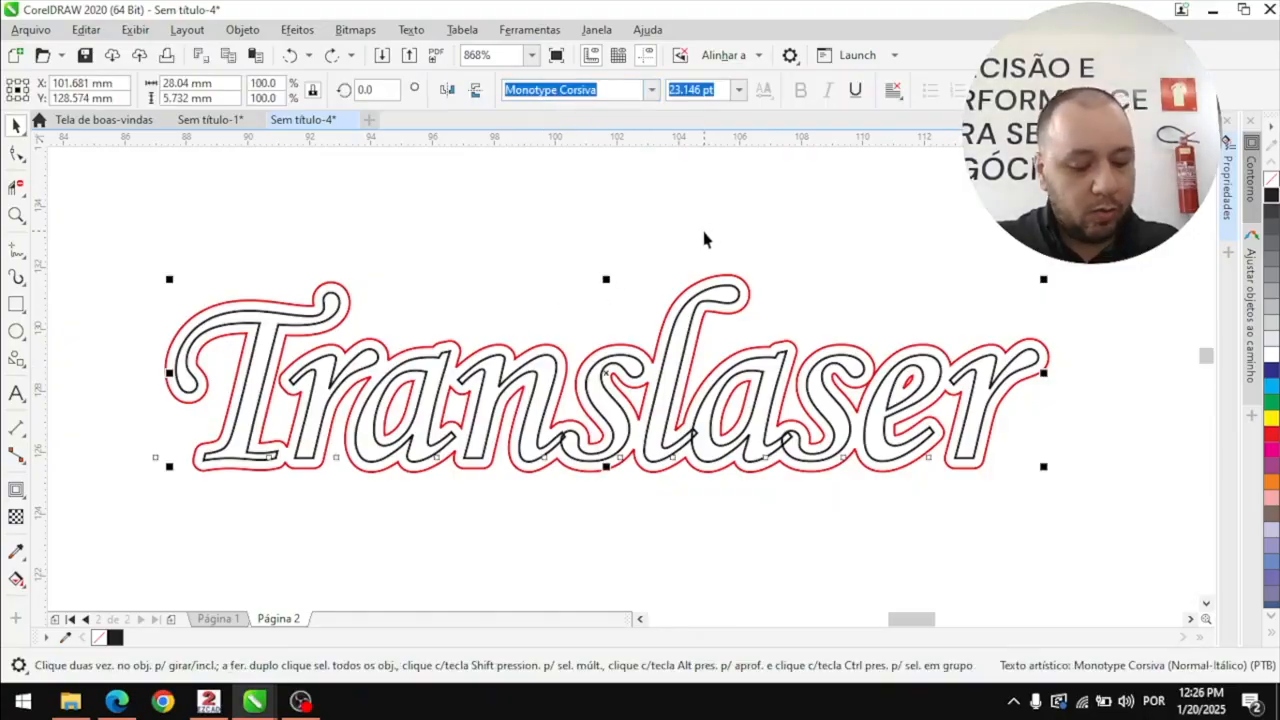
key(ctrl+q)
key(ctrl+k)
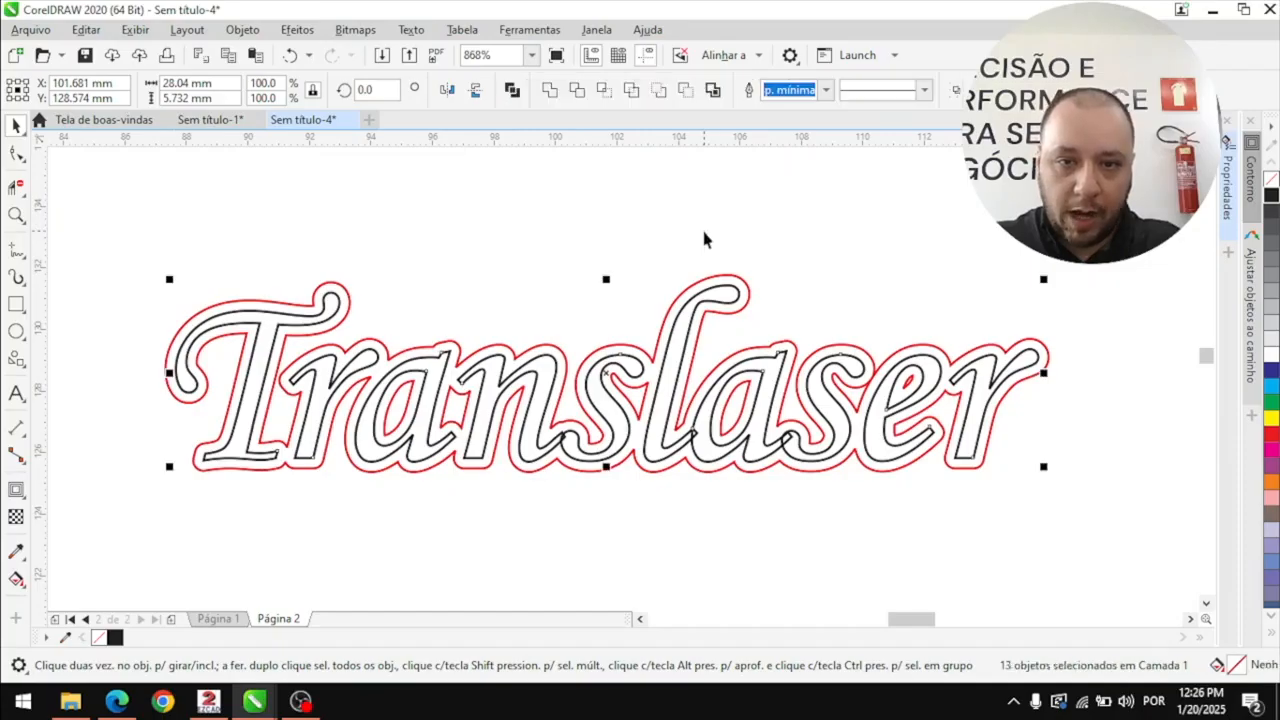
click(760, 218)
click(737, 293)
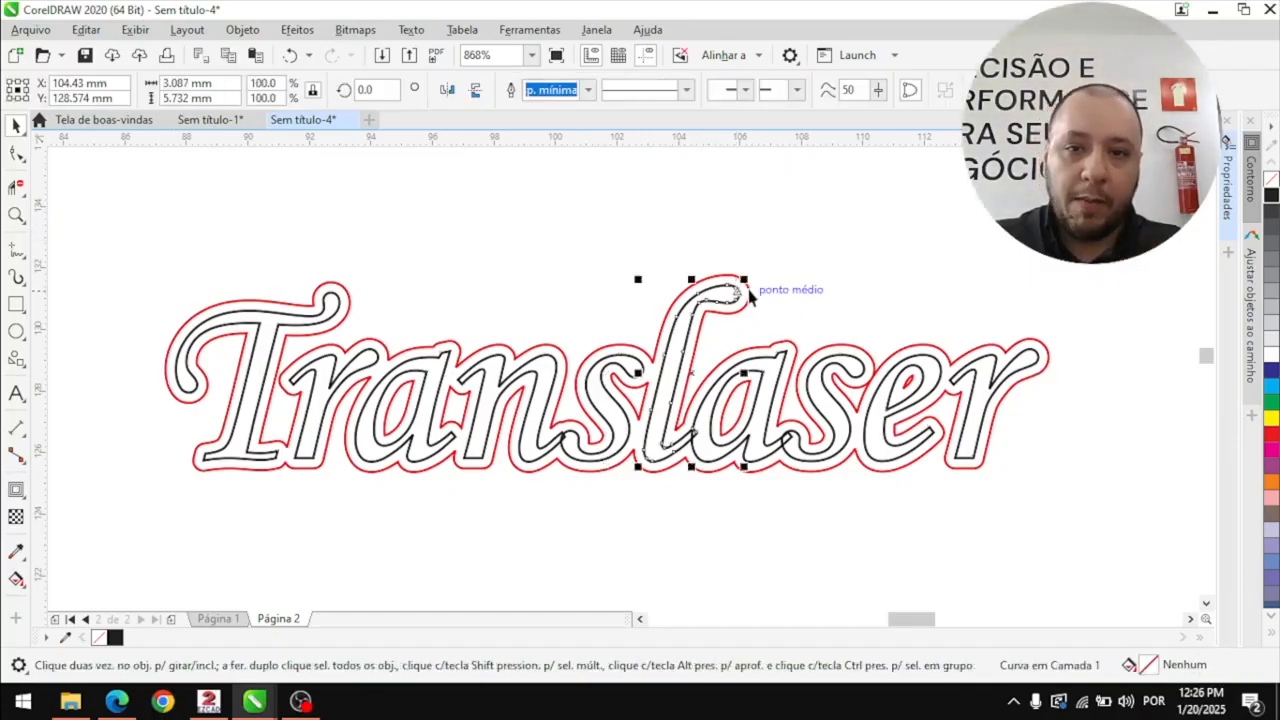
Delete all the black letter curves, keeping only the inner counter of the e
click(337, 323)
click(340, 311)
key(Delete)
click(370, 362)
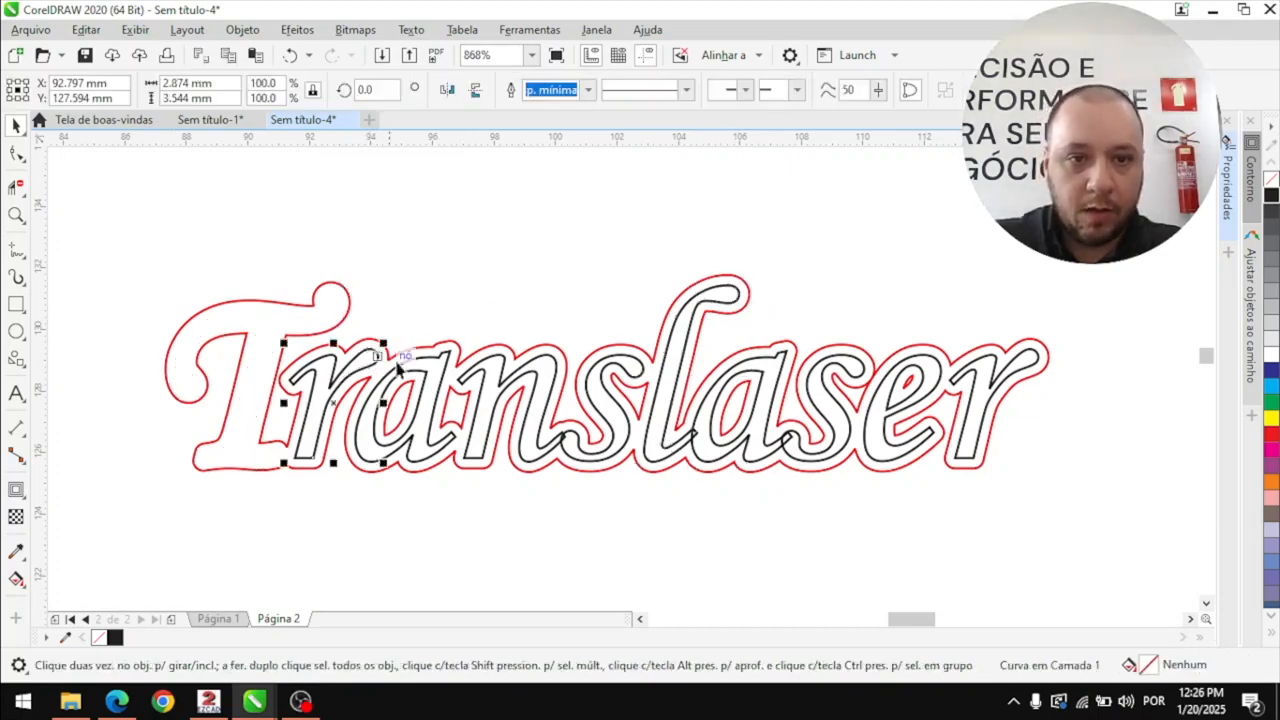
key(Delete)
click(441, 362)
key(Delete)
click(426, 382)
key(Delete)
click(498, 372)
key(Delete)
click(635, 360)
key(Delete)
click(687, 347)
key(Delete)
click(757, 380)
key(Delete)
click(832, 376)
key(Delete)
click(925, 381)
key(Delete)
click(965, 368)
key(Delete)
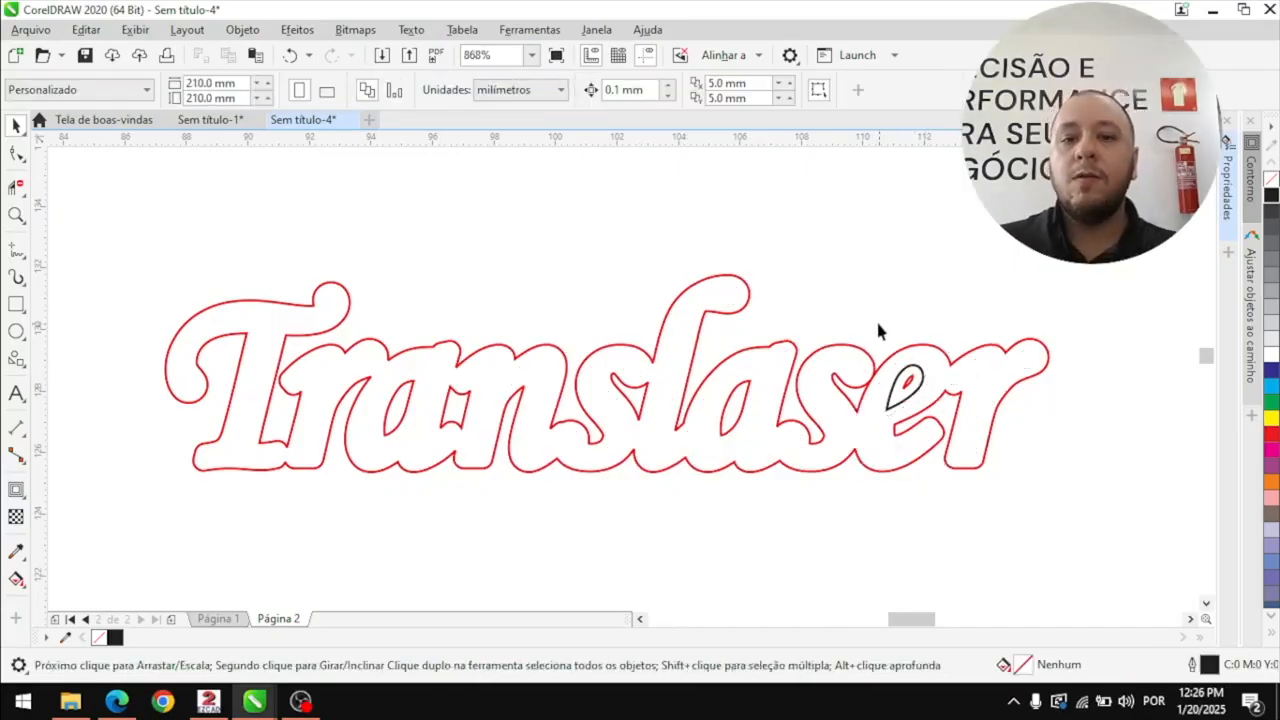
Break the red contour curve apart and delete its tiny piece inside the e
click(857, 351)
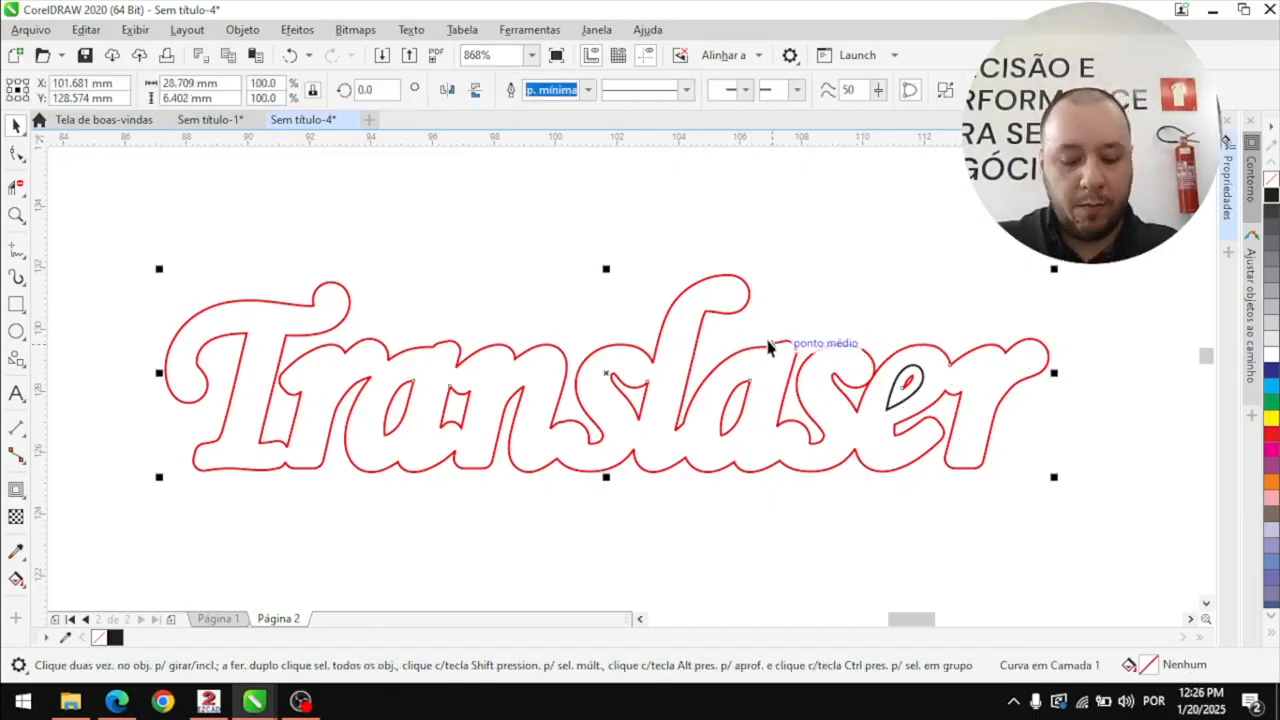
key(ctrl+k)
click(854, 288)
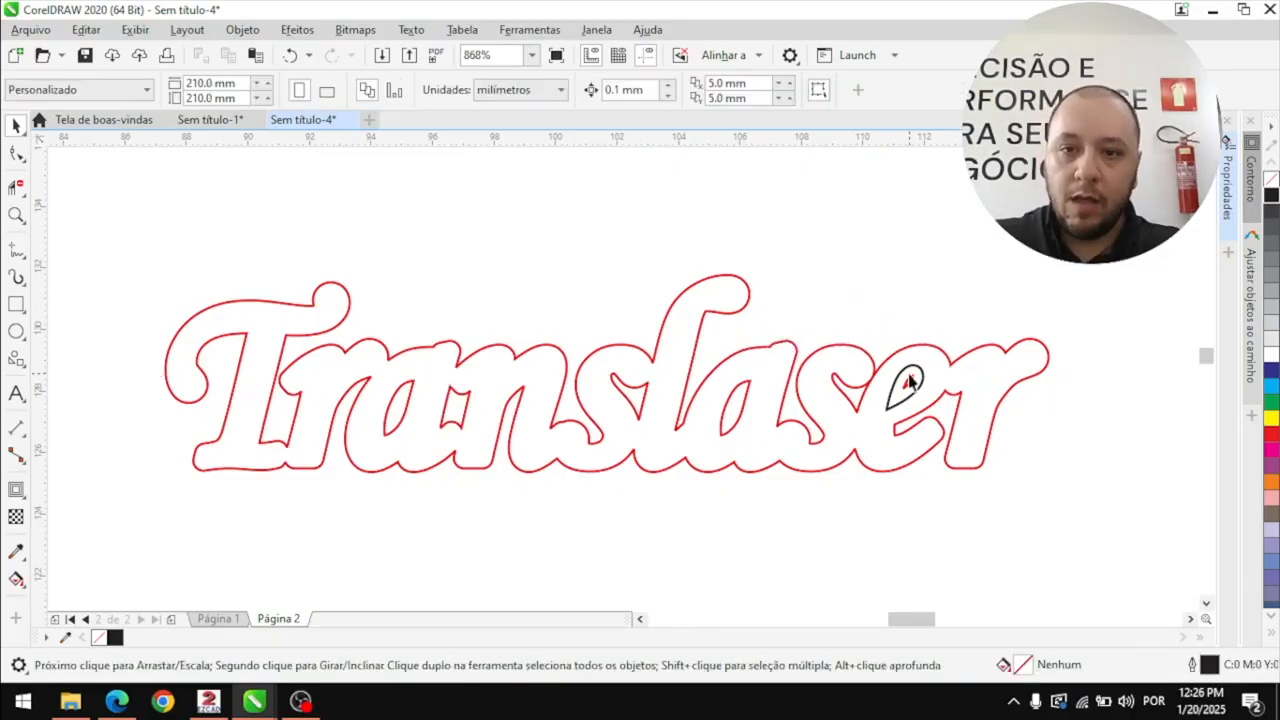
click(909, 383)
key(Escape)
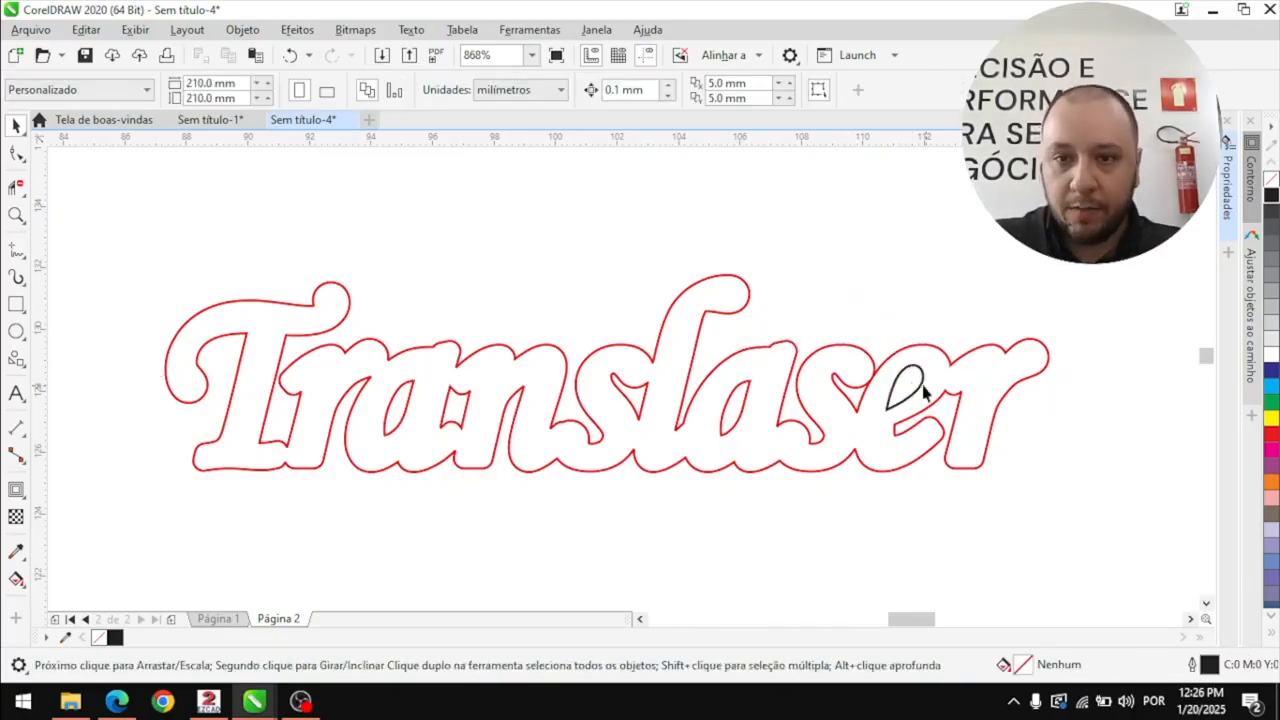
Scale the black counter of the e down slightly about its centre
click(921, 390)
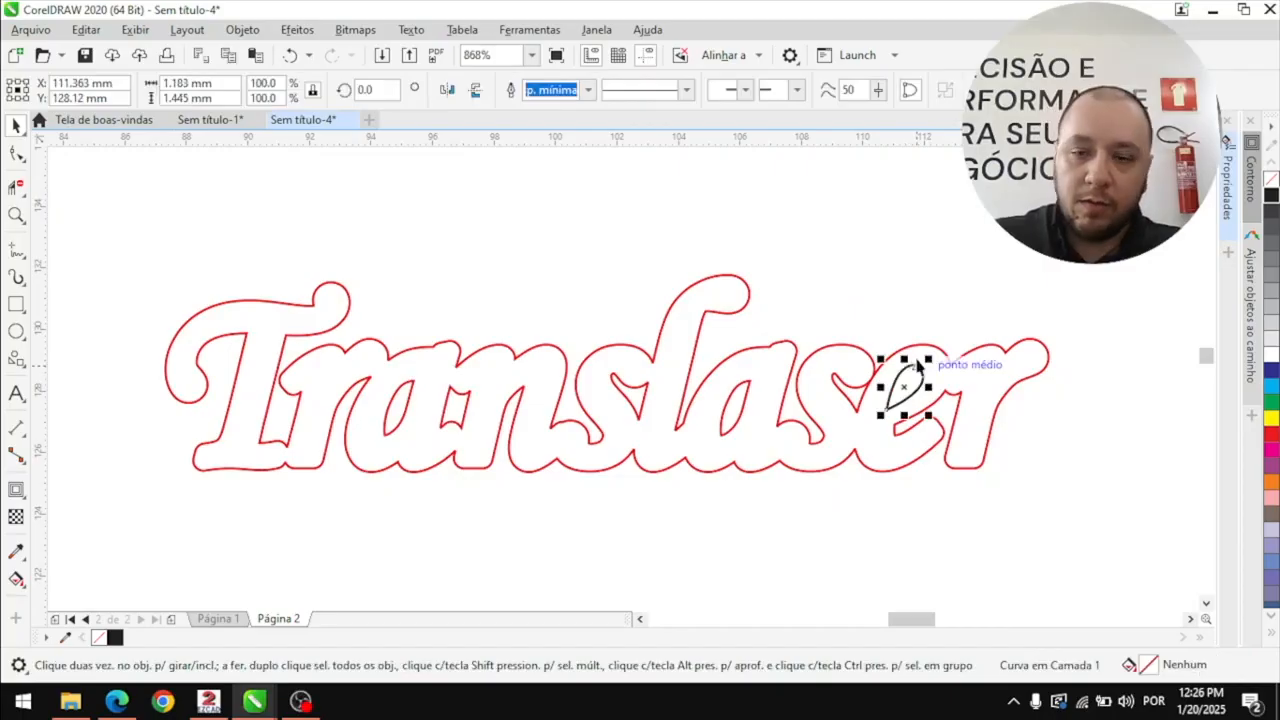
drag(930, 360, 920, 362)
click(870, 295)
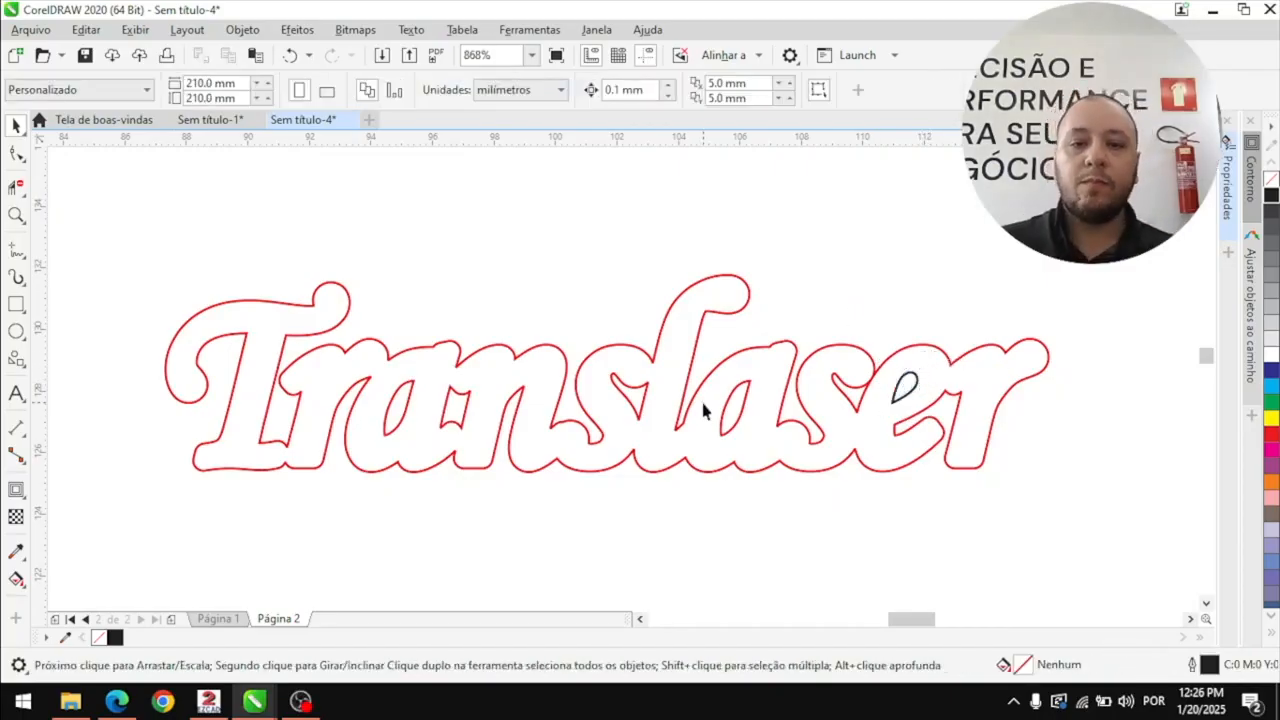
drag(100, 229, 1108, 510)
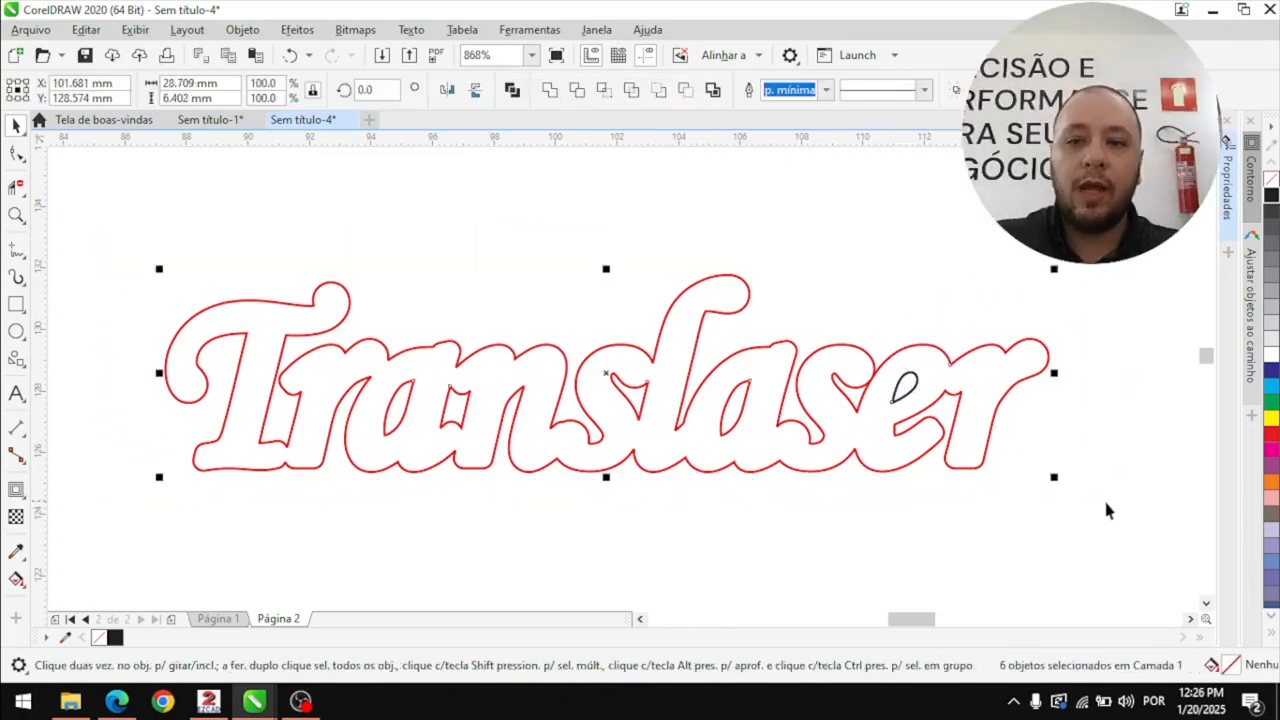
click(1103, 471)
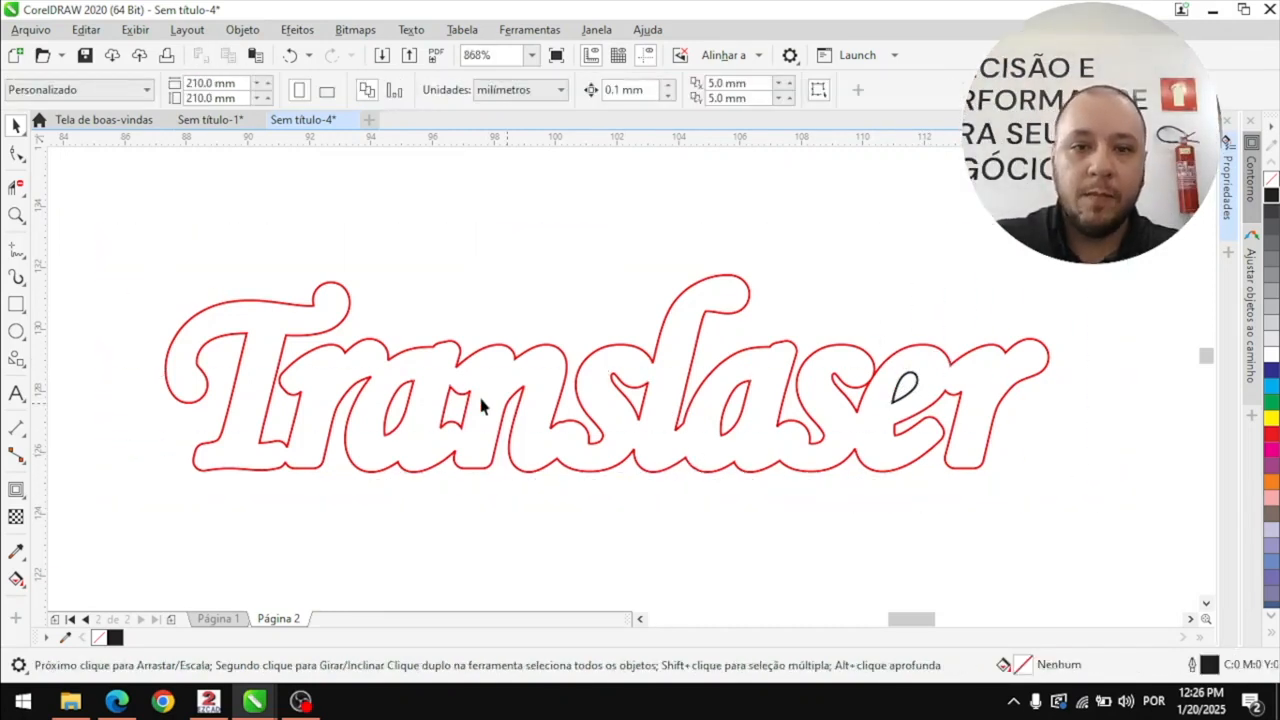
drag(190, 248, 438, 303)
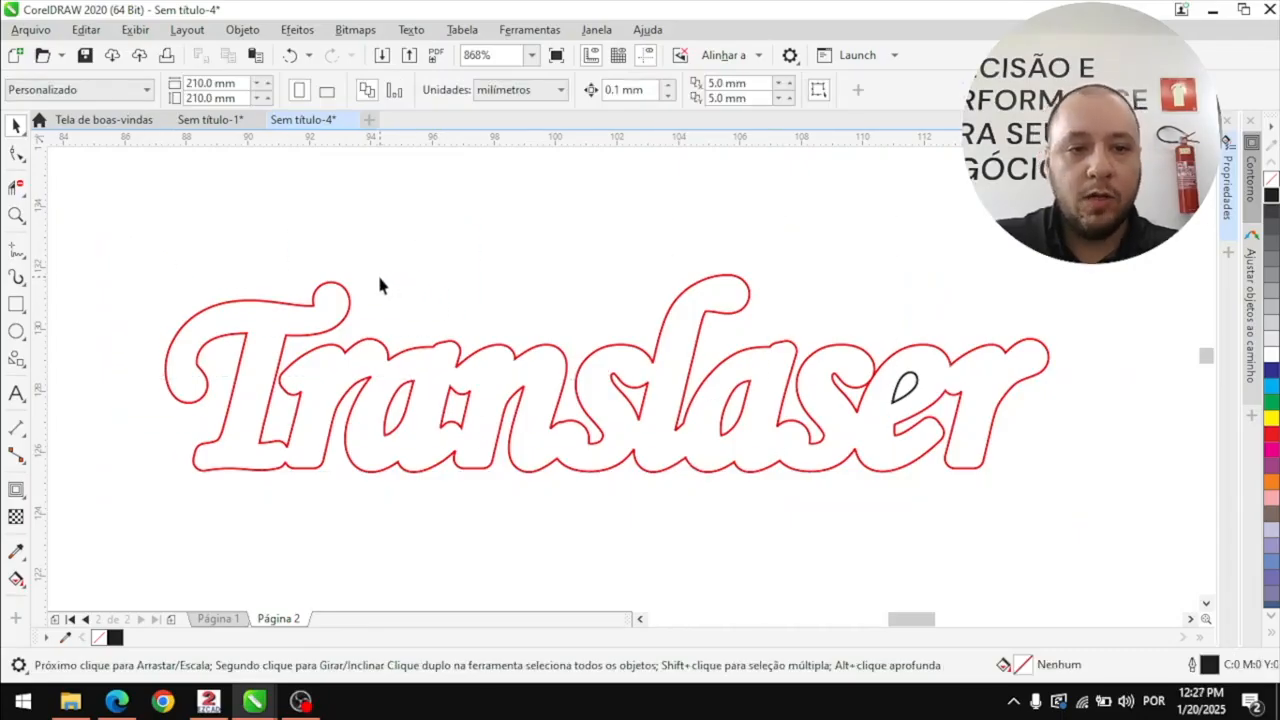
Draw a circle just above the upper-left curve of the T and set its diameter to 1.1 mm
click(17, 332)
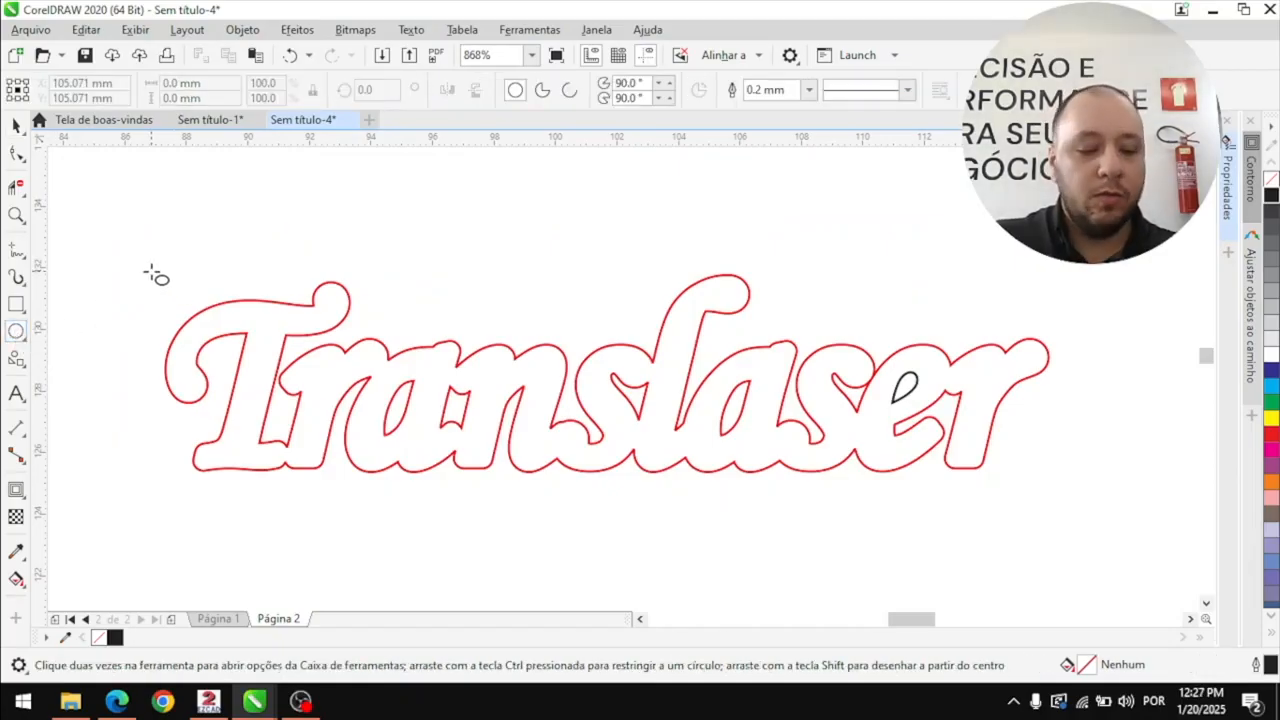
drag(168, 280, 195, 309)
click(16, 126)
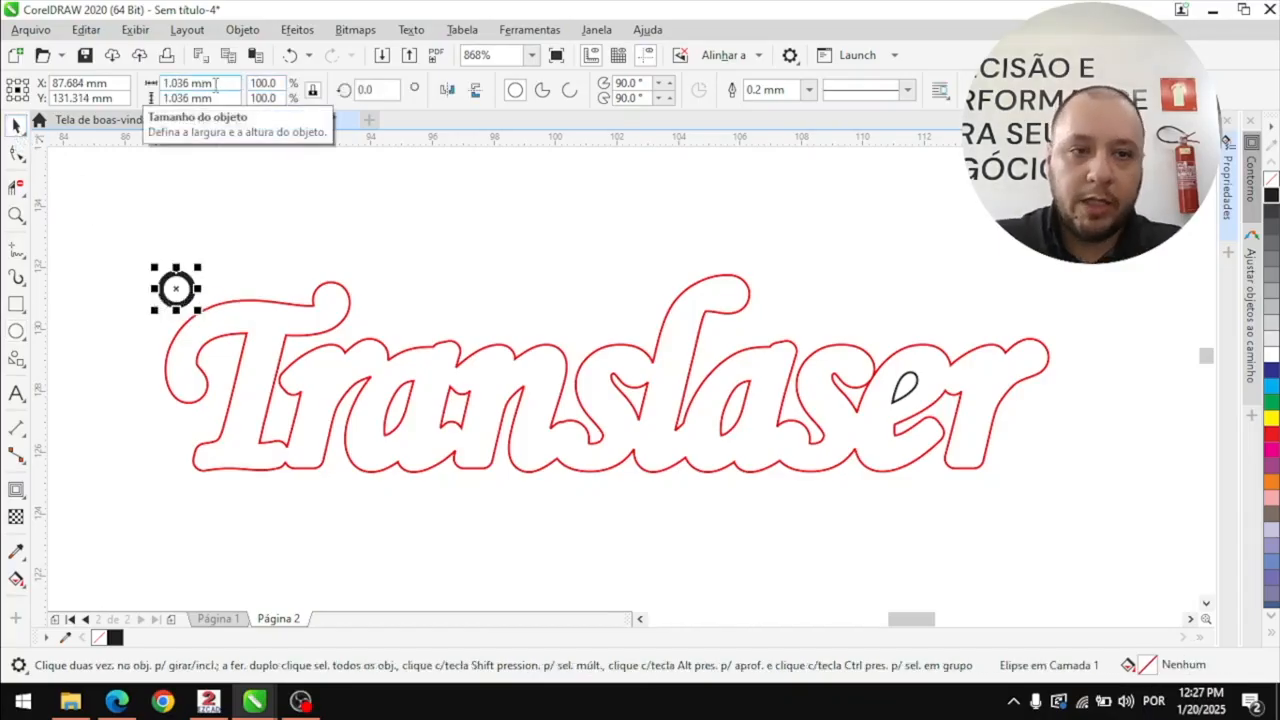
drag(223, 82, 164, 88)
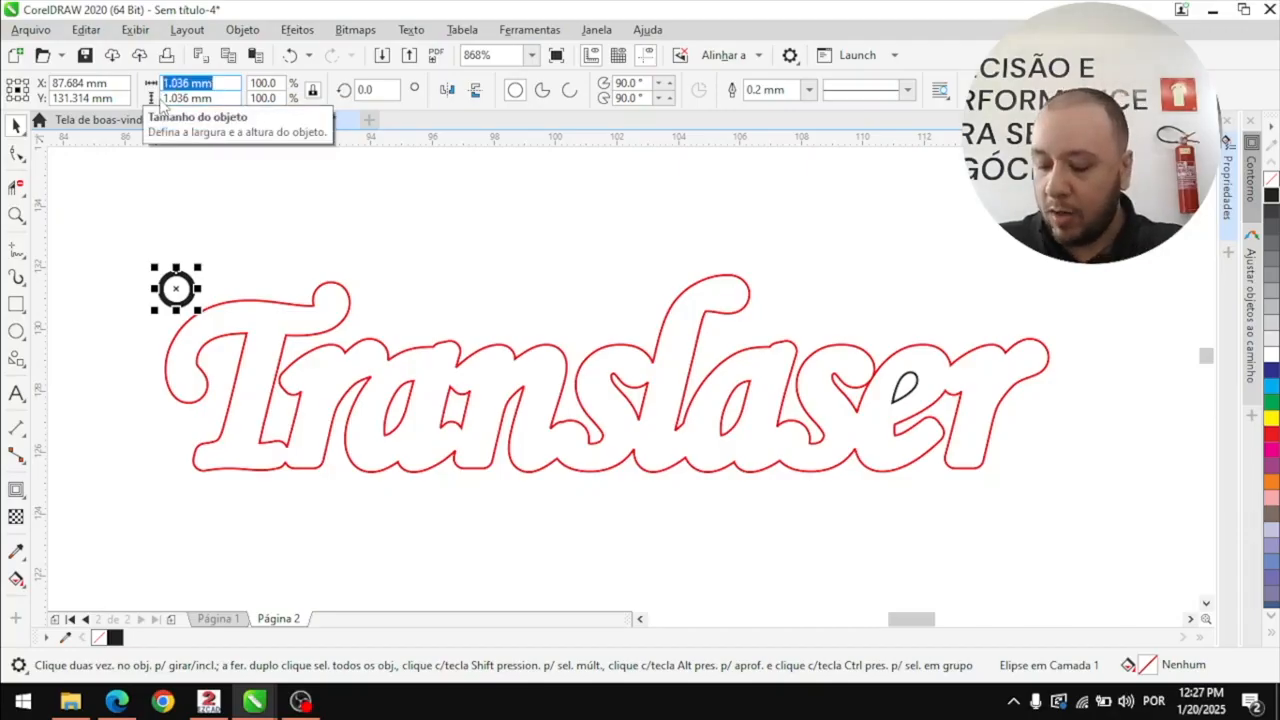
text(1.1)
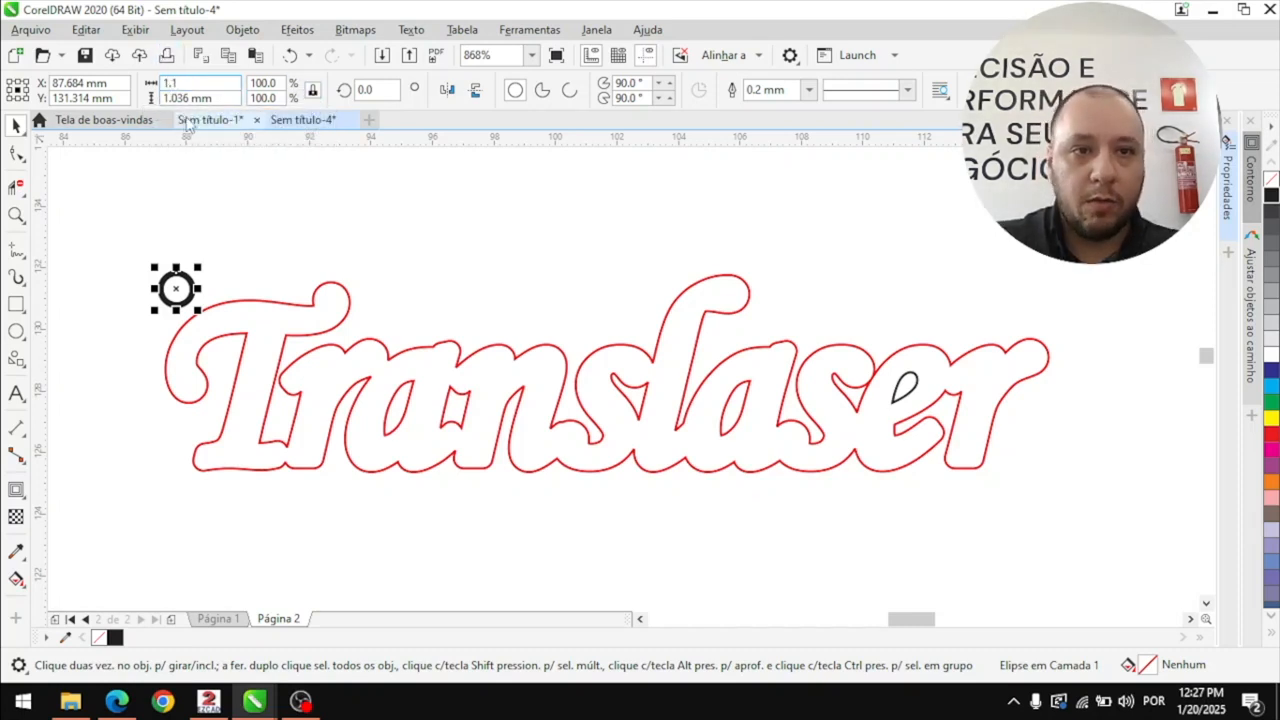
key(Return)
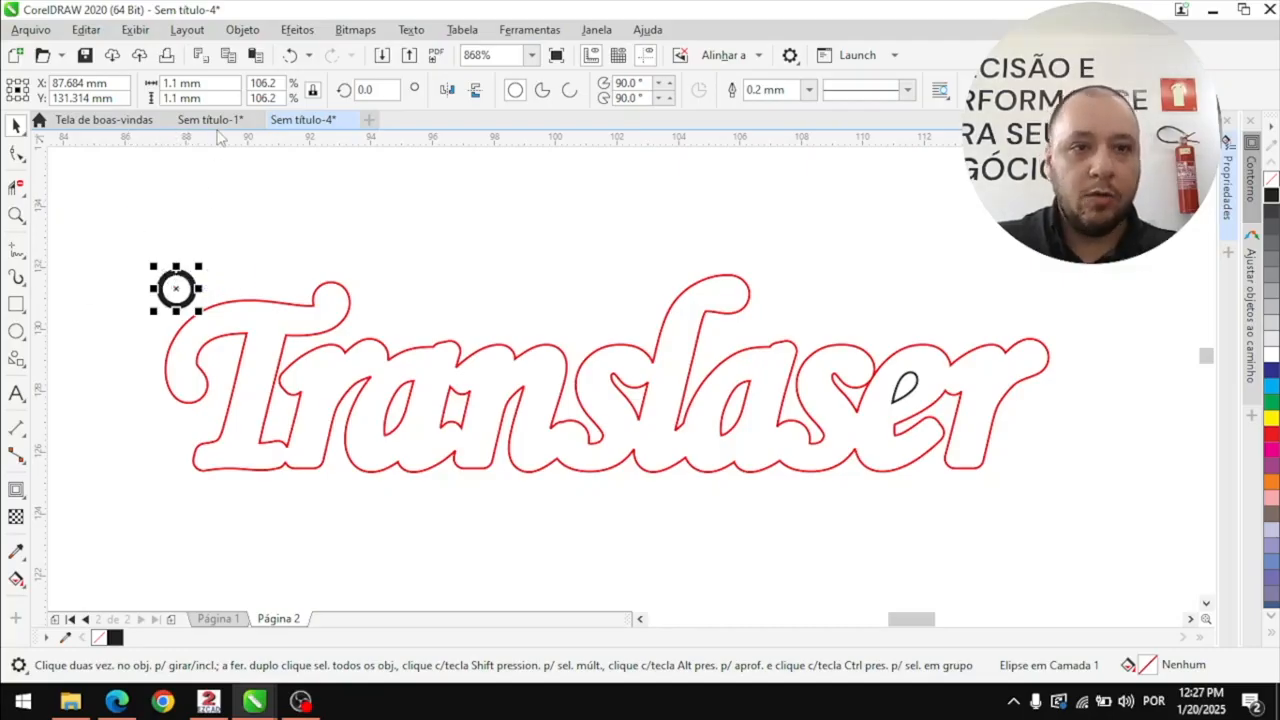
Duplicate the circle in place and set the copy's diameter to 2.4 mm to form a concentric hanging ring
drag(222, 86, 159, 96)
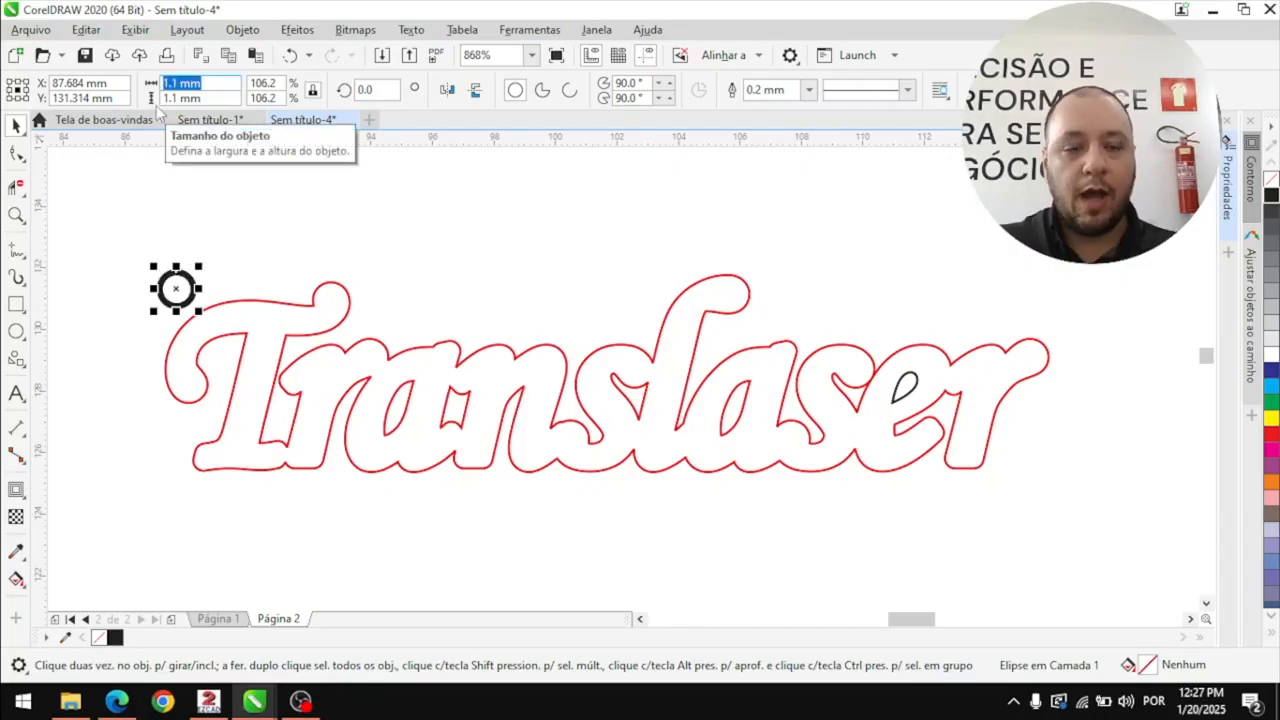
text(2)
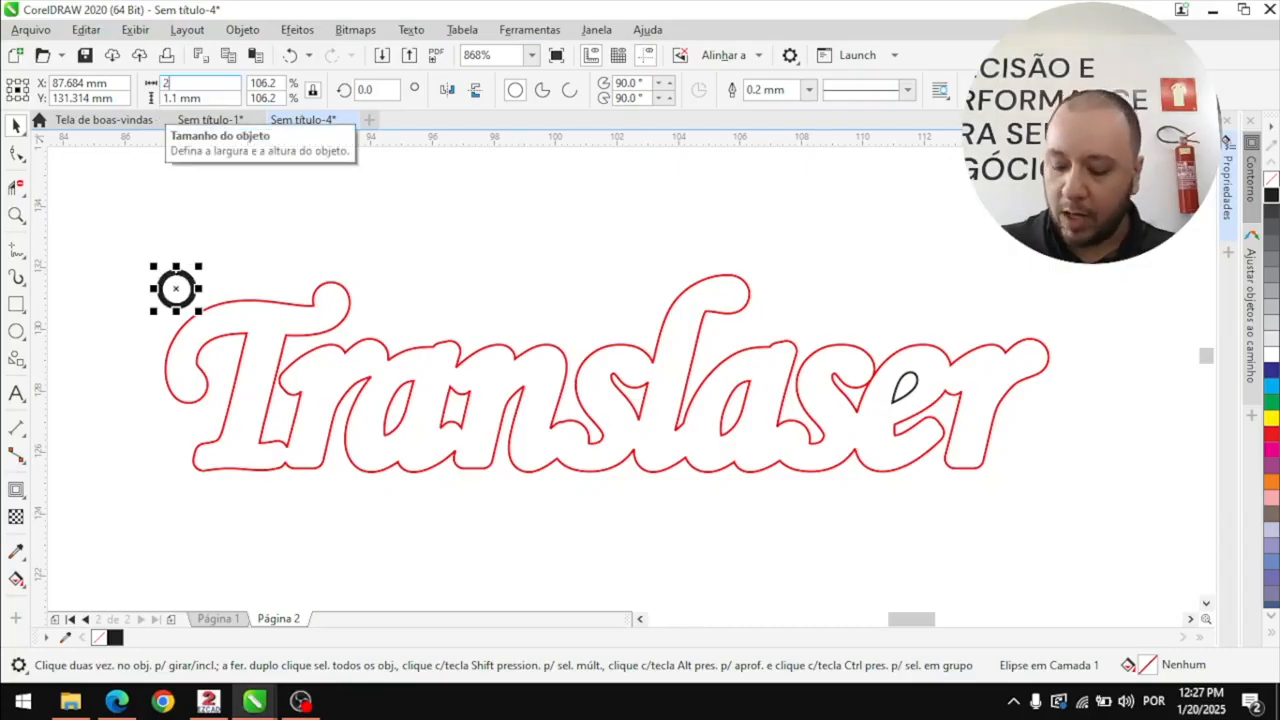
text(.4)
key(Return)
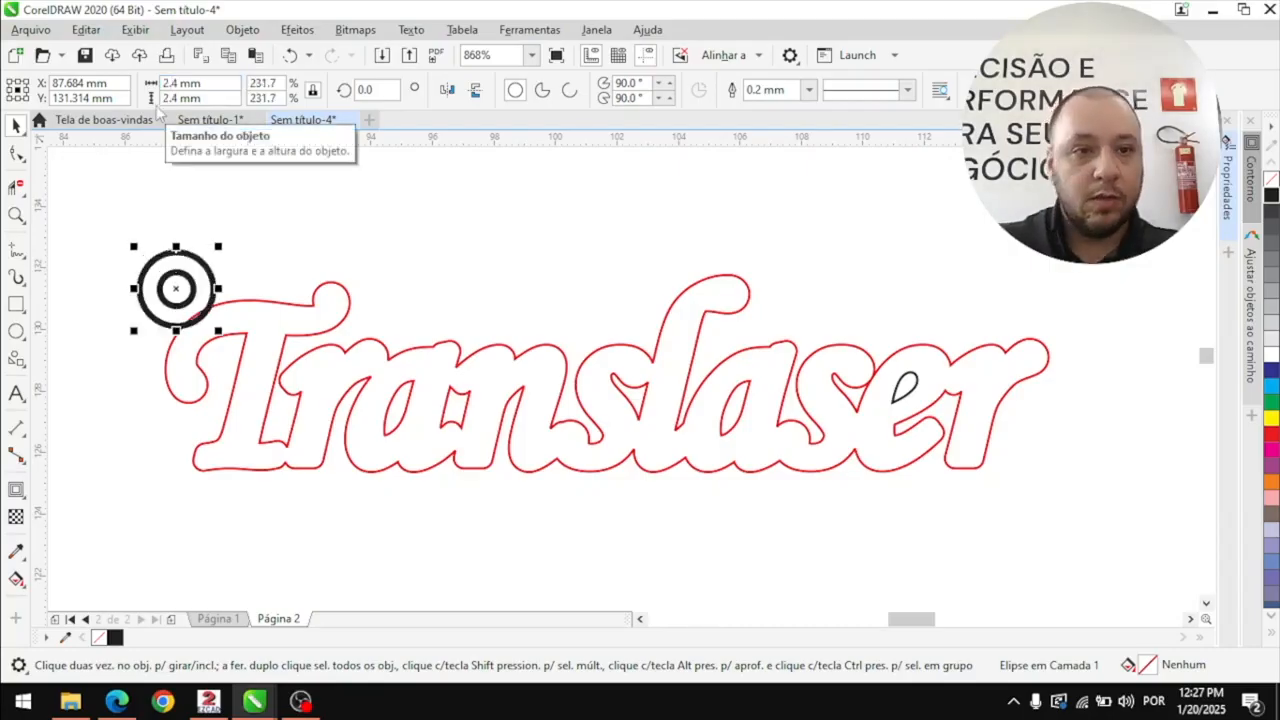
Move the two concentric circles together so they overlap the left edge of the T, at about X 86.9 mm, Y 129.9 mm
click(81, 211)
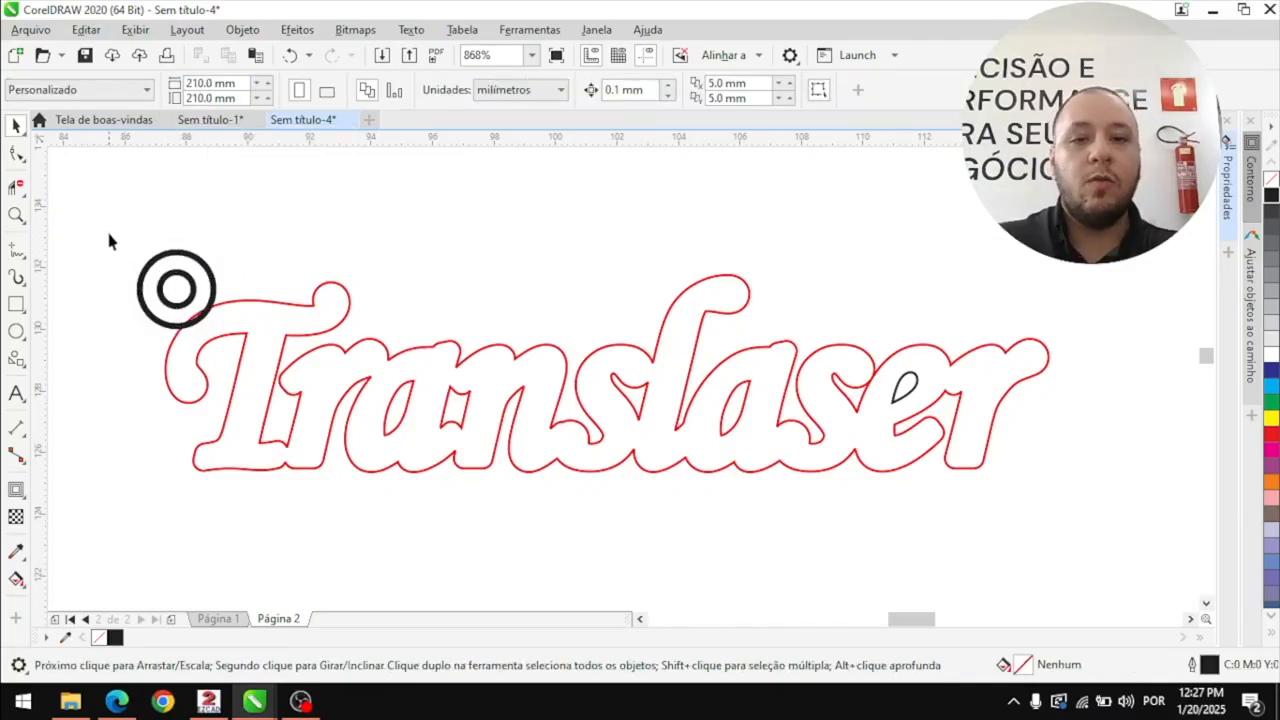
drag(97, 210, 246, 345)
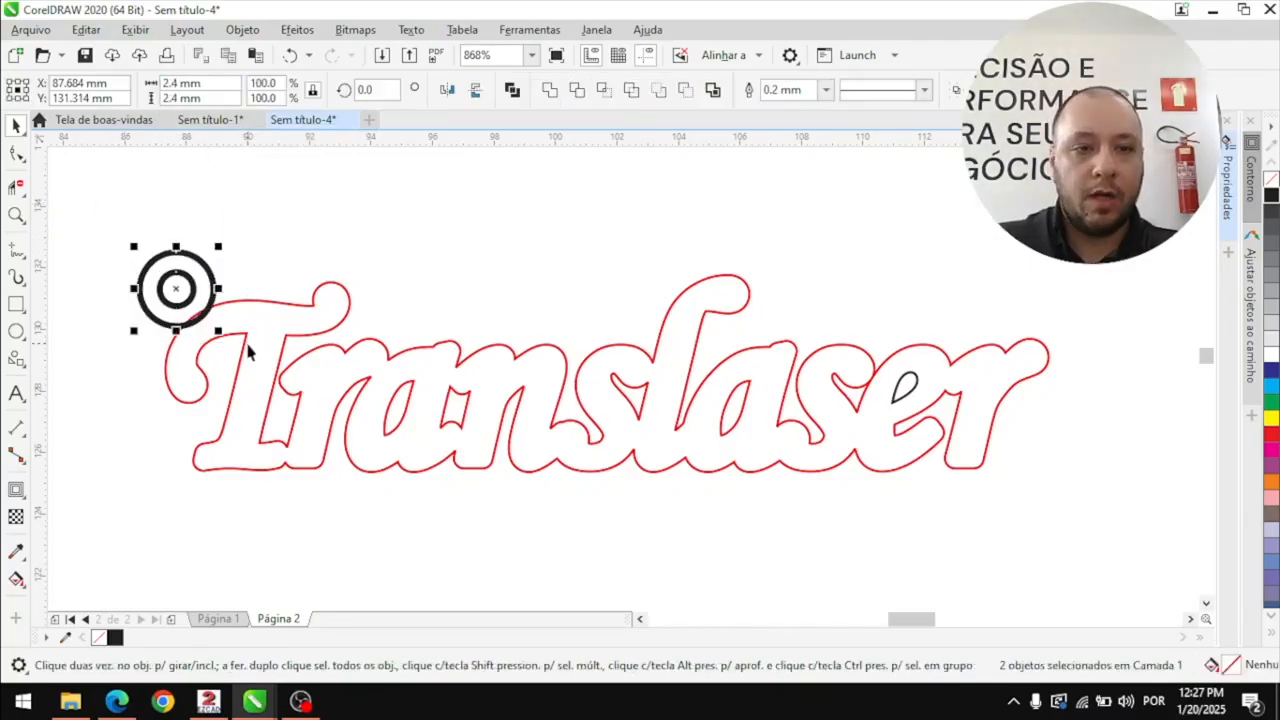
key(Left)
key(Left)
key(Left)
key(Left)
key(Left)
key(Down)
key(Down)
key(Down)
key(Down)
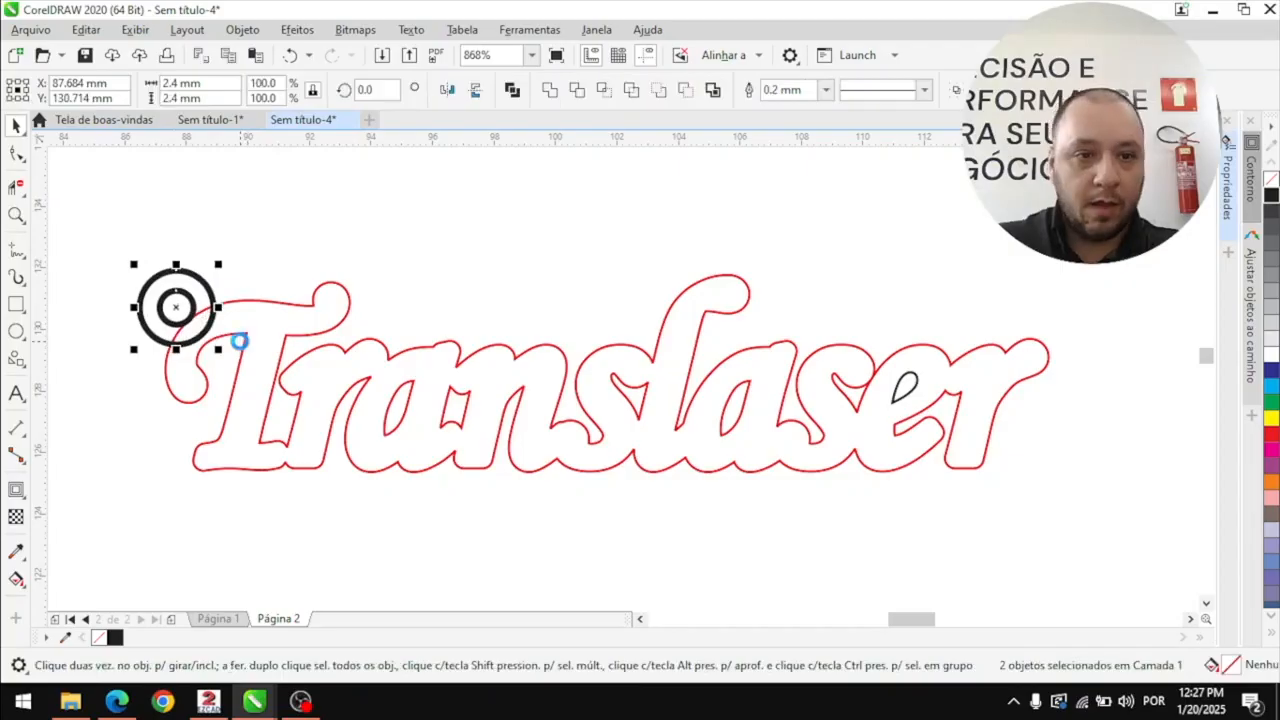
key(Left)
key(Left)
key(Left)
key(Down)
key(Down)
key(Down)
key(Down)
key(Down)
key(Down)
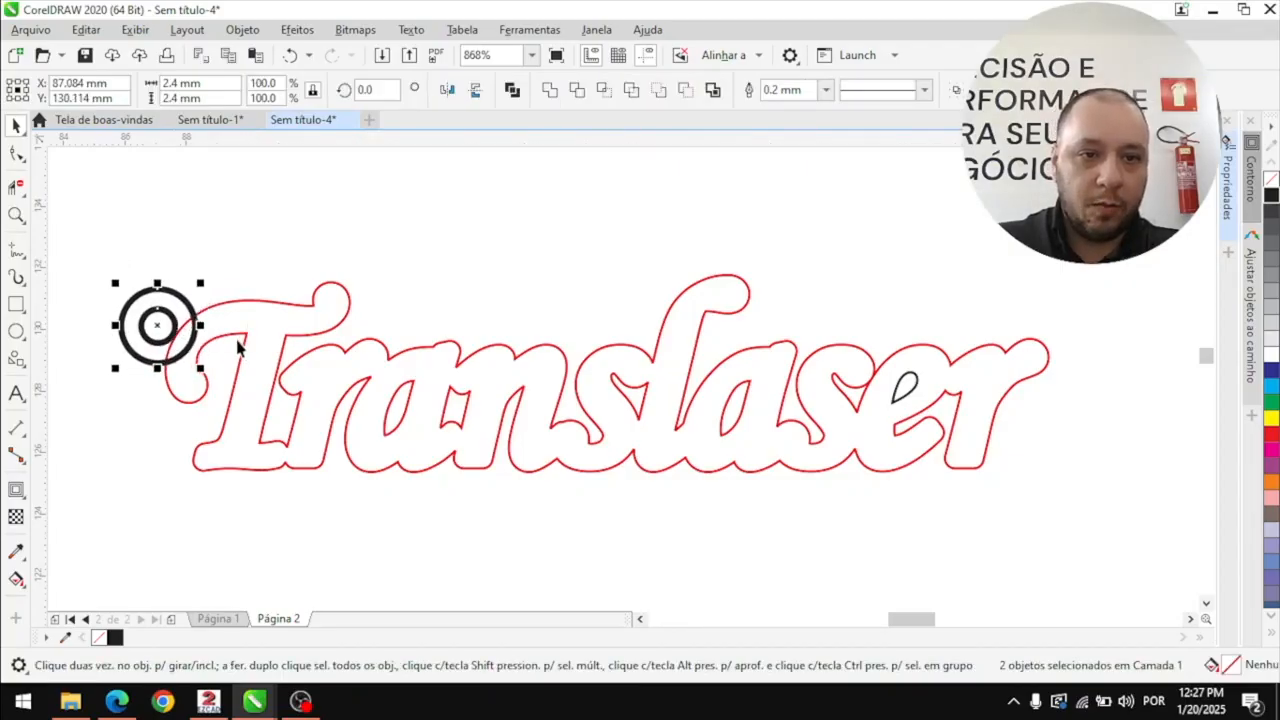
key(Down)
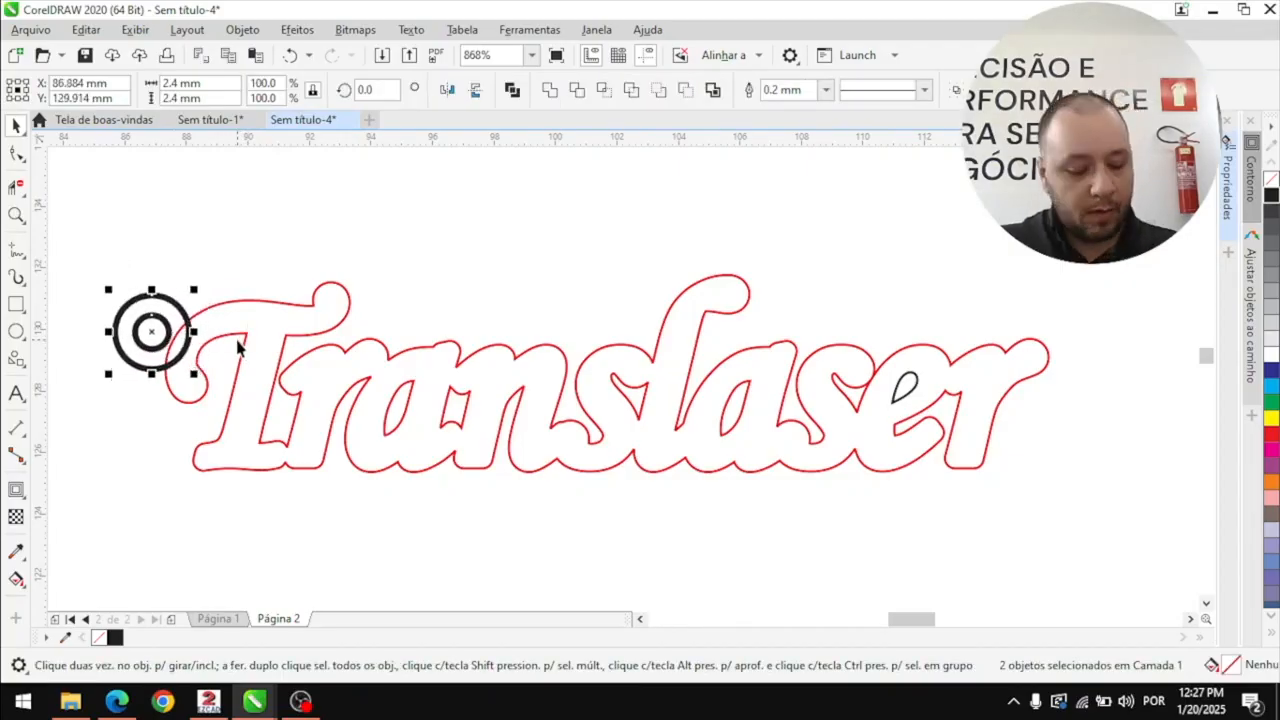
Duplicate the hanging ring and move the copy horizontally to overlap the end of the final r, at about X 116.4 mm
key(Right)
key(Right)
key(Right)
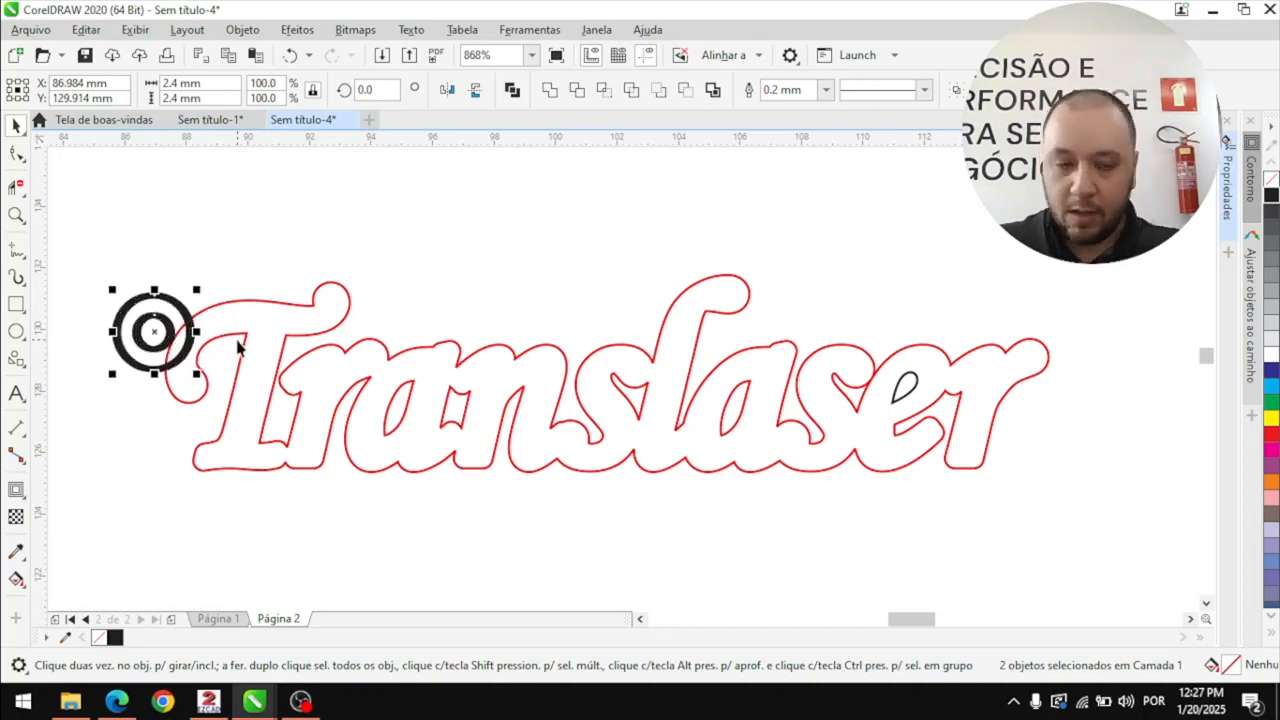
key(Right)
key(Right)
key(Right)
key(Right)
key(Right)
key(Right)
key(Right)
key(Right)
key(Right)
key(Right)
key(Right)
key(Right)
key(Right)
key(Right)
key(Right)
key(Right)
key(Right)
key(Right)
key(Right)
key(Right)
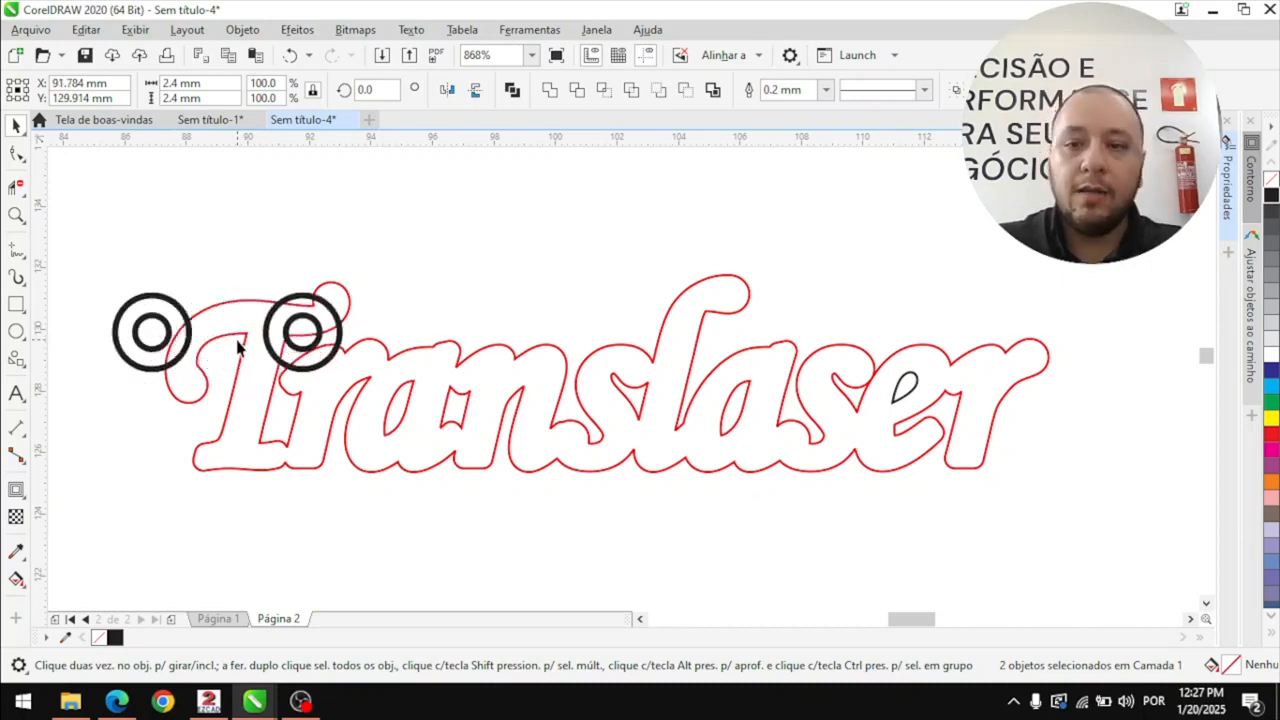
key(Right)
key(Right)
key(Right)
key(Right)
key(Right)
key(Right)
key(Right)
key(Right)
key(Right)
key(Right)
key(Right)
key(Right)
key(Right)
key(Right)
key(Right)
key(Right)
key(Right)
key(Right)
key(Right)
key(Right)
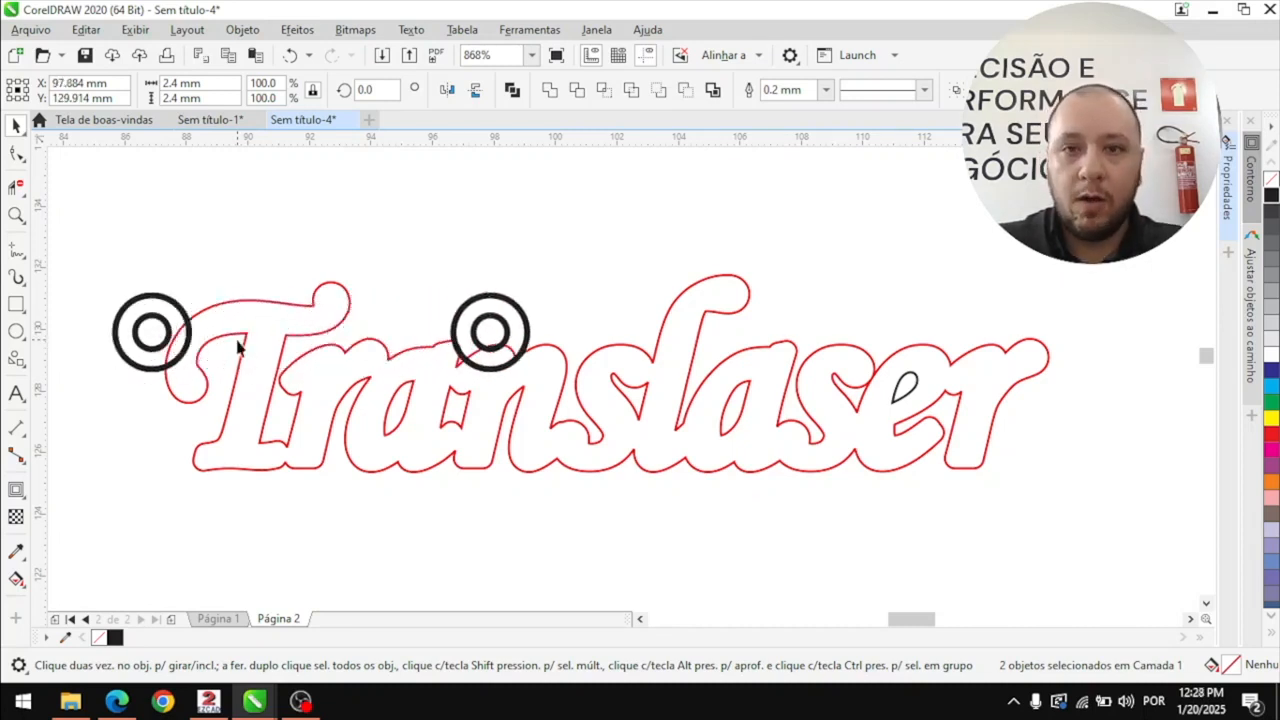
key(Right)
key(Right)
key(Right)
key(Right)
key(Right)
key(Right)
key(Right)
key(Right)
key(Right)
key(Right)
key(Right)
key(Right)
key(Right)
key(Right)
key(Right)
key(Right)
key(Right)
key(Right)
key(Right)
key(Right)
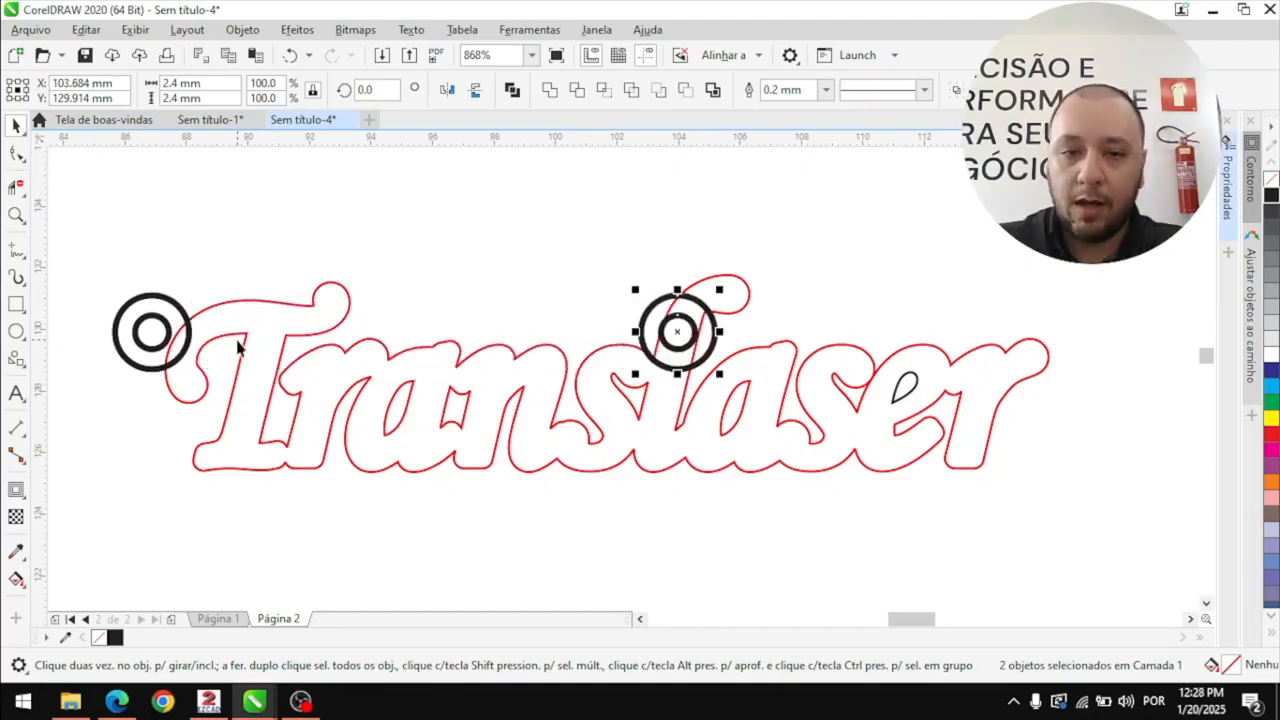
key(Right)
key(Right)
key(Right)
key(Right)
key(Right)
key(Right)
key(Right)
key(Right)
key(Right)
key(Right)
key(Right)
key(Right)
key(Right)
key(Right)
key(Right)
key(Right)
key(Right)
key(Right)
key(Right)
key(Right)
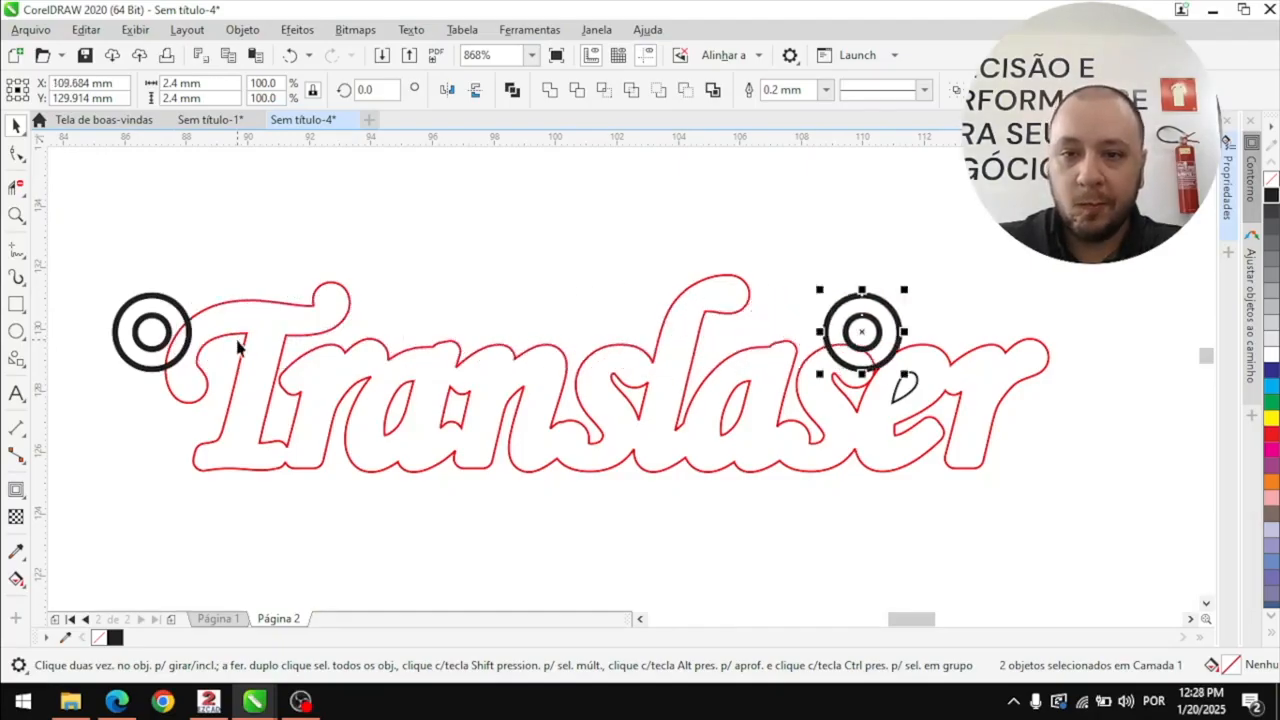
key(Right)
key(Right)
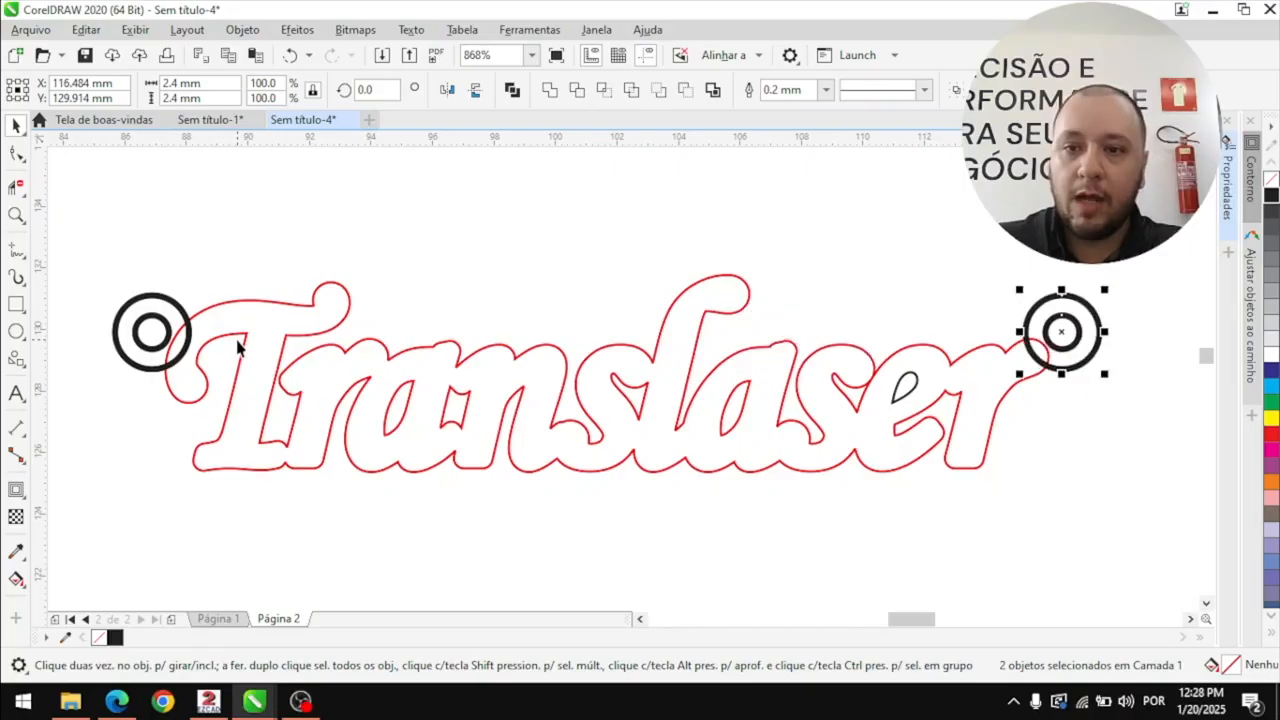
key(ctrl+Left)
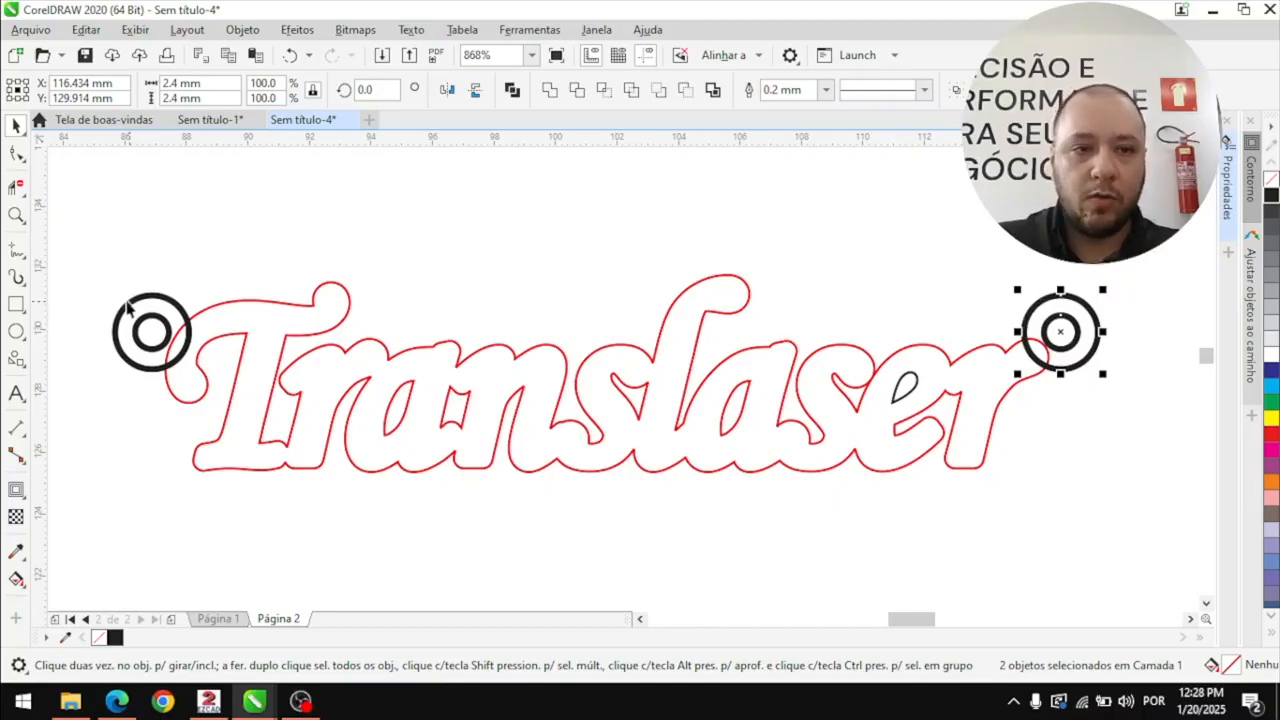
Shift the hanging ring beside the T 0.1 mm closer to the letter
drag(77, 266, 210, 395)
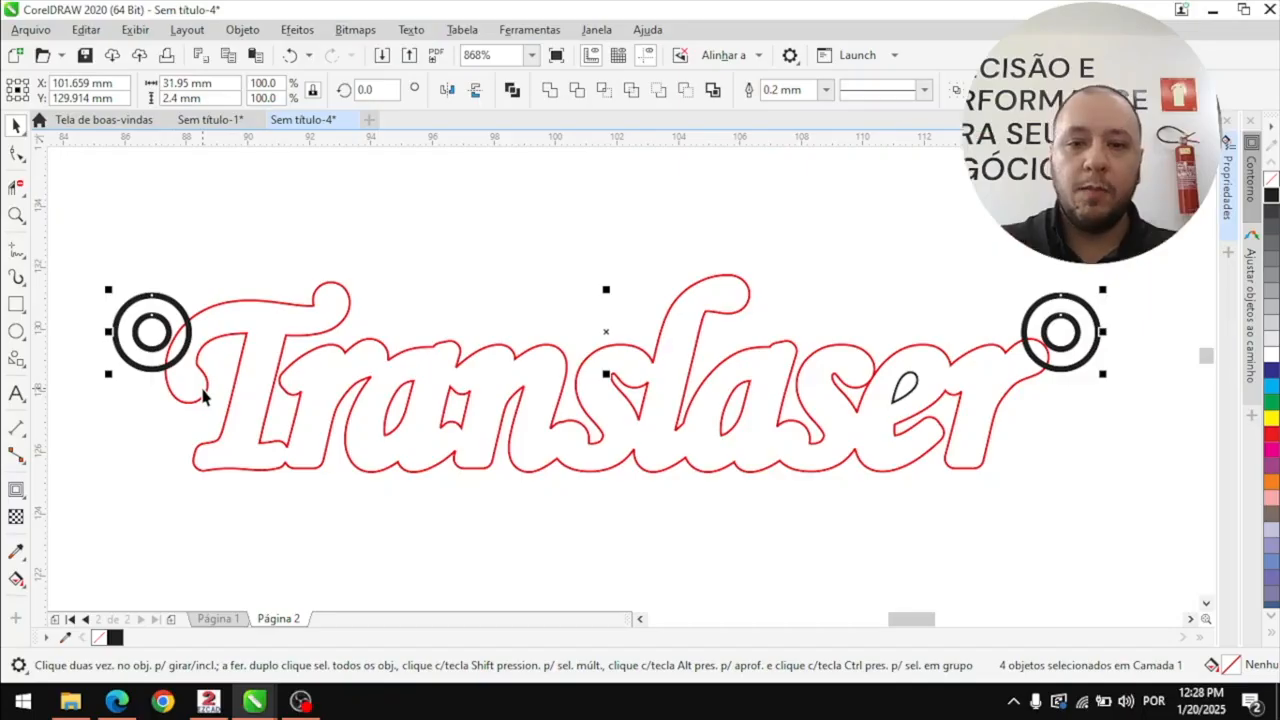
click(432, 238)
drag(85, 281, 177, 394)
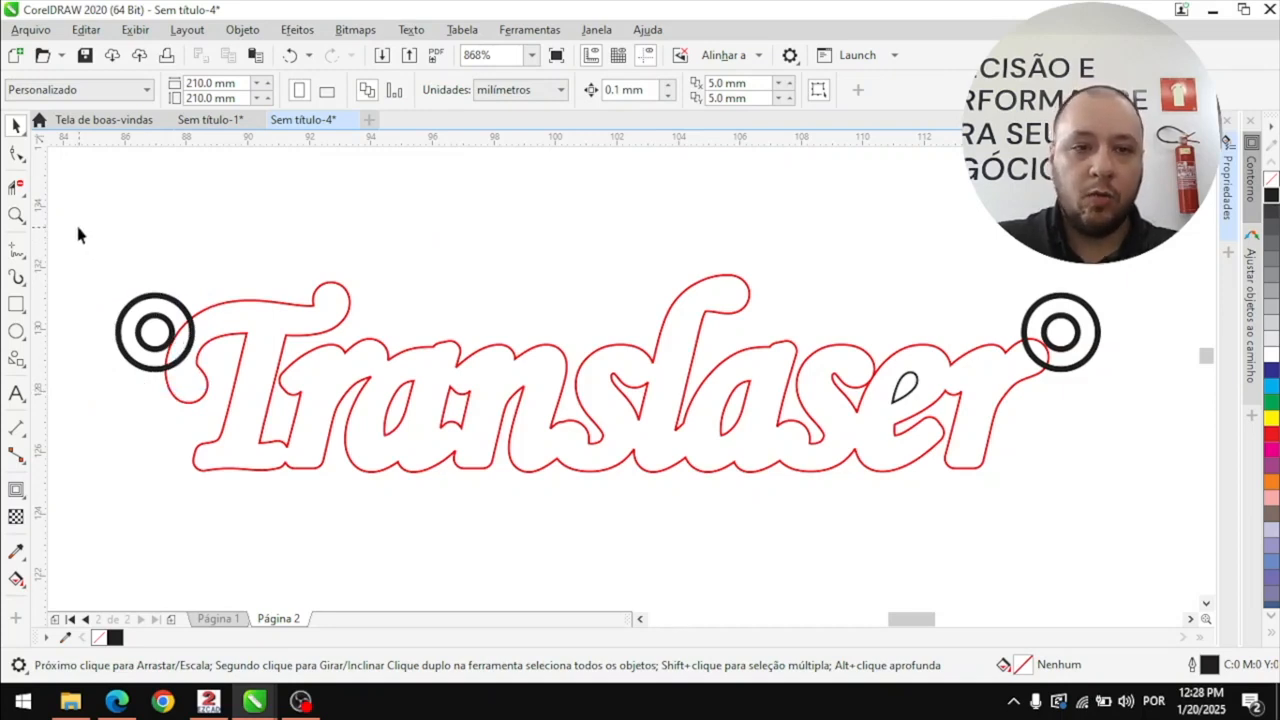
Set the outline width of the whole name and both hanging rings to 0.002 mm
drag(125, 247, 1150, 516)
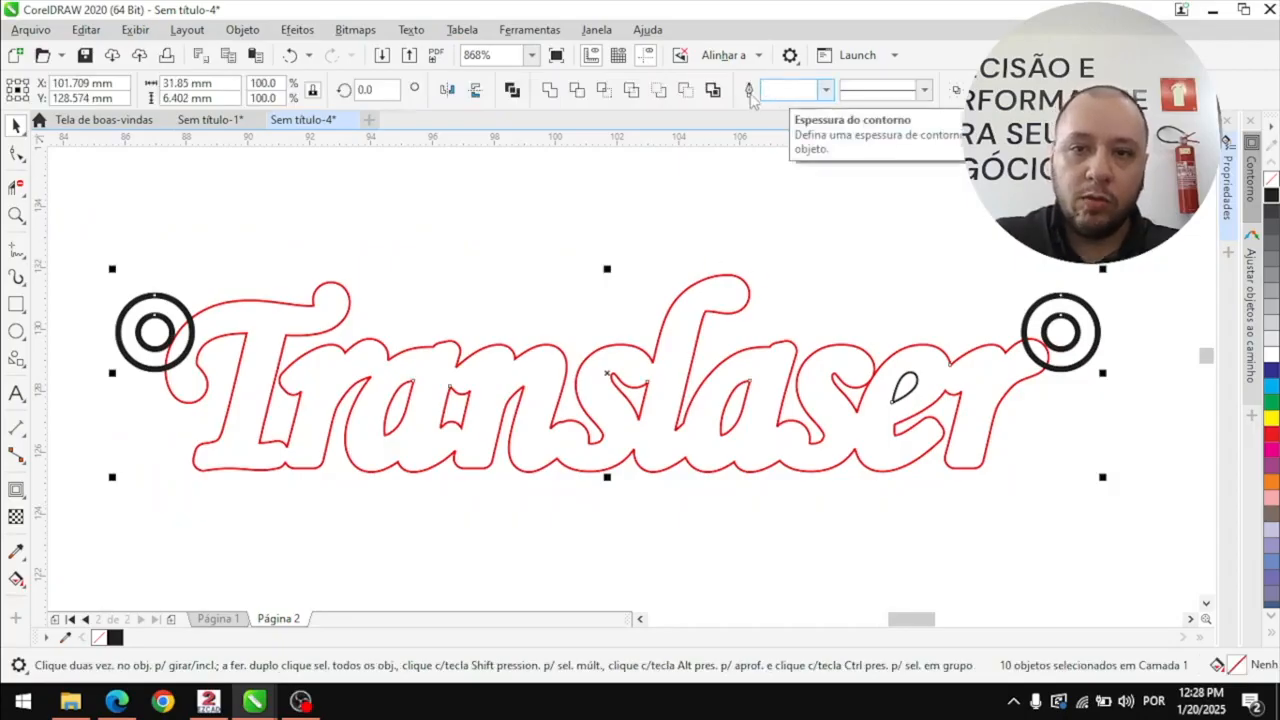
click(782, 87)
text(0.002)
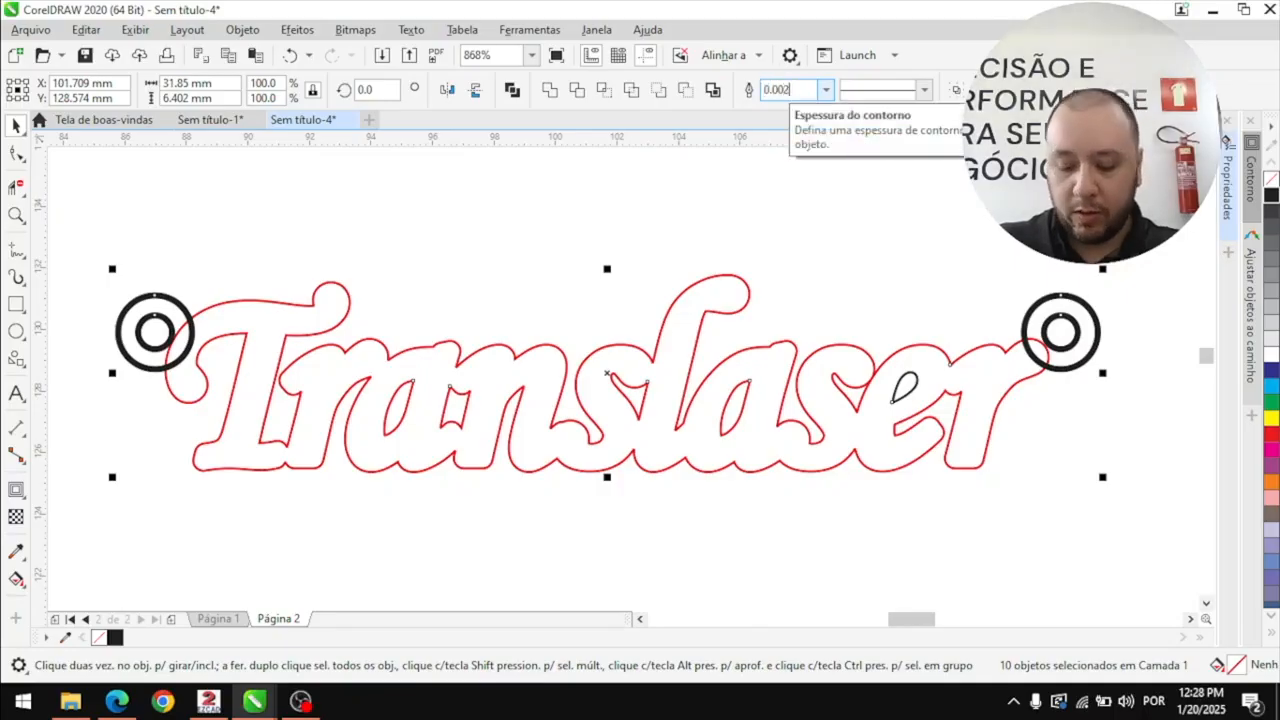
key(Return)
click(539, 245)
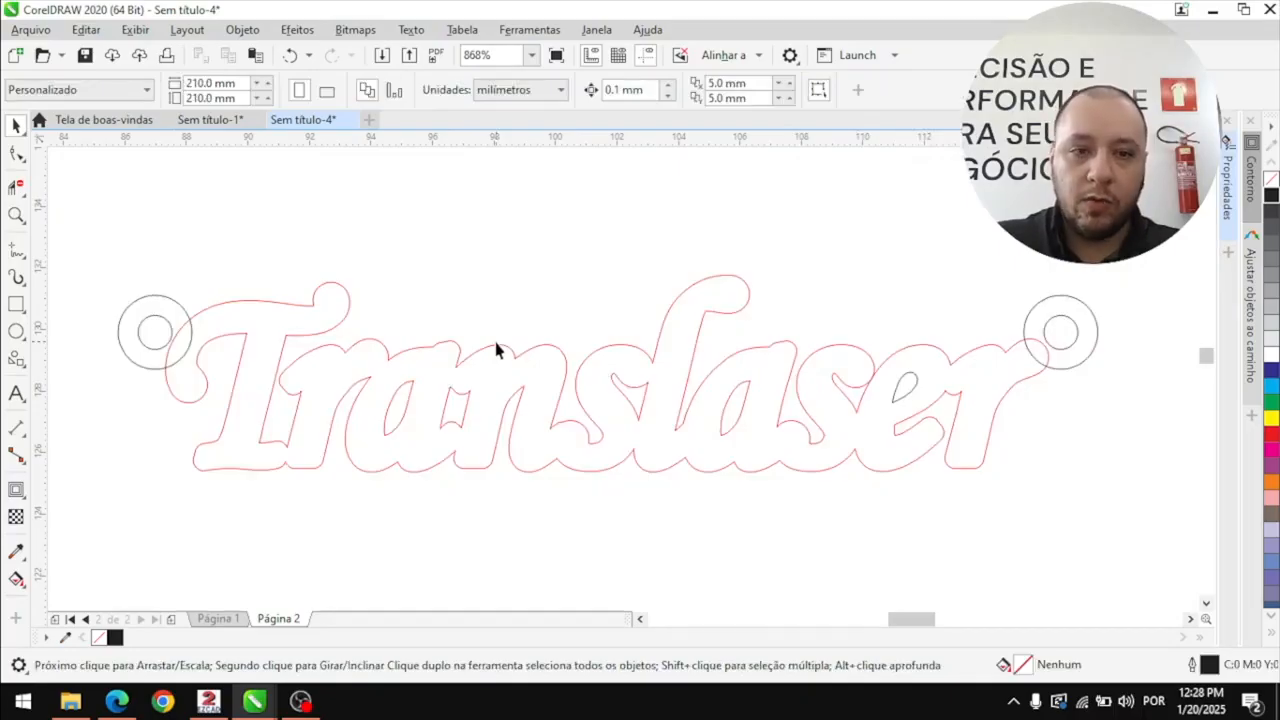
drag(188, 362, 190, 360)
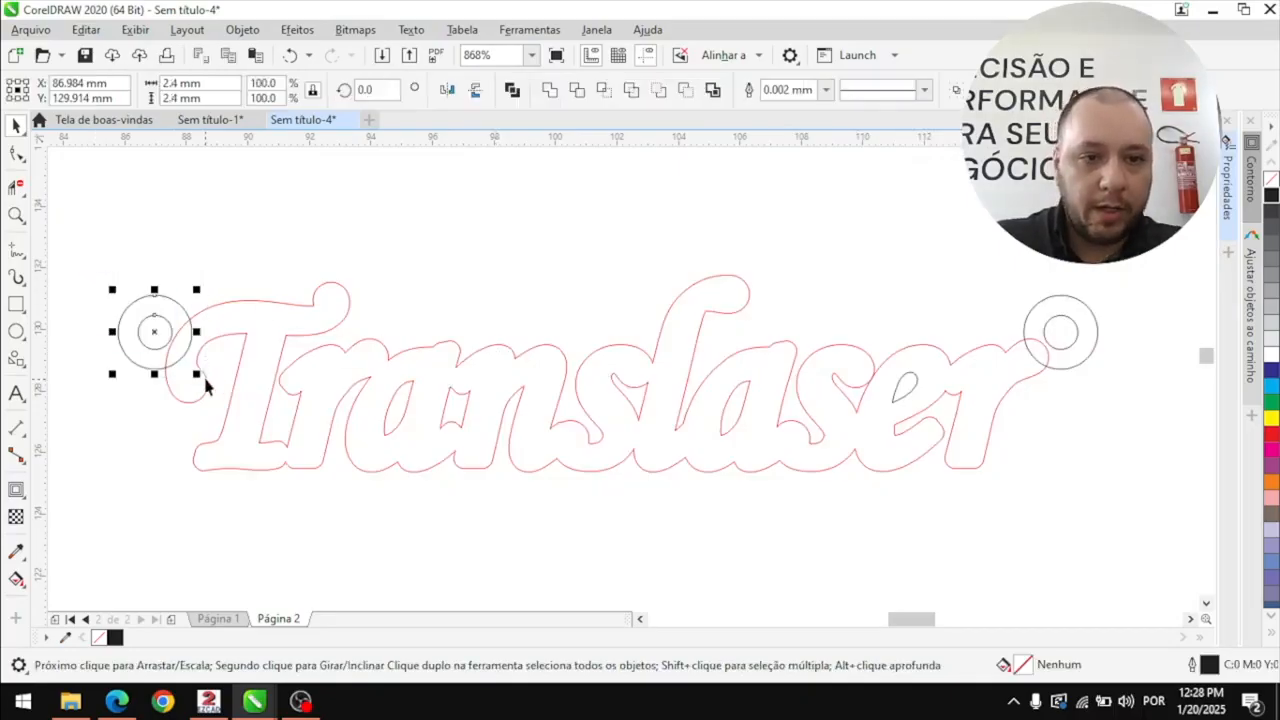
click(666, 386)
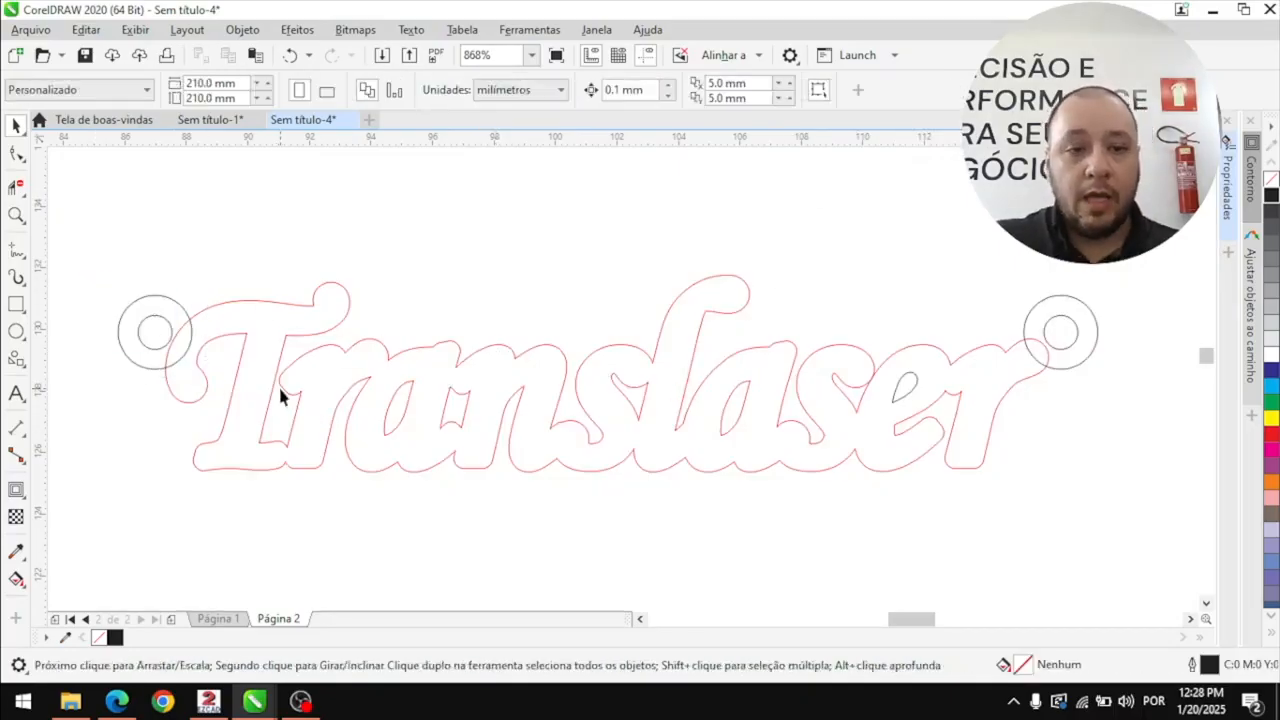
Move the facing contour nodes at the base joint between T and r slightly apart to thicken the connection
key(z)
drag(226, 318, 1016, 476)
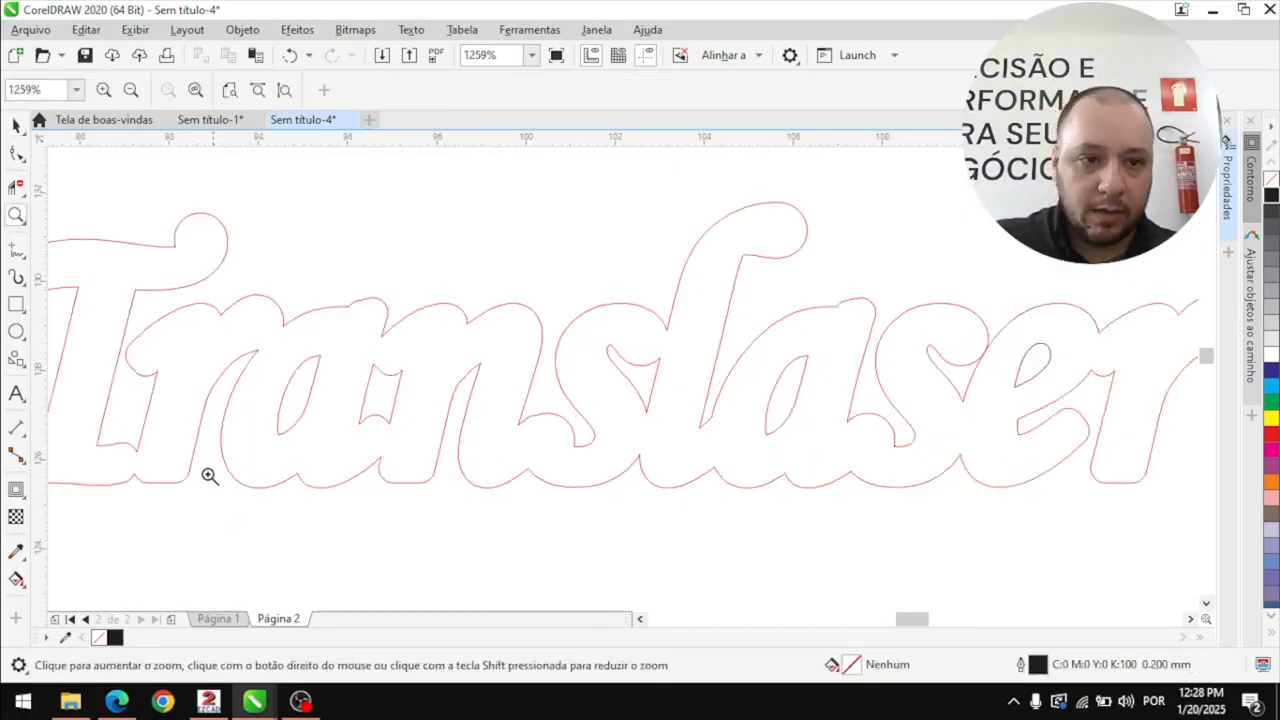
key(h)
mouse_move(177, 460)
mouse_down()
mouse_move(337, 423)
mouse_move(346, 437)
mouse_move(331, 436)
mouse_up()
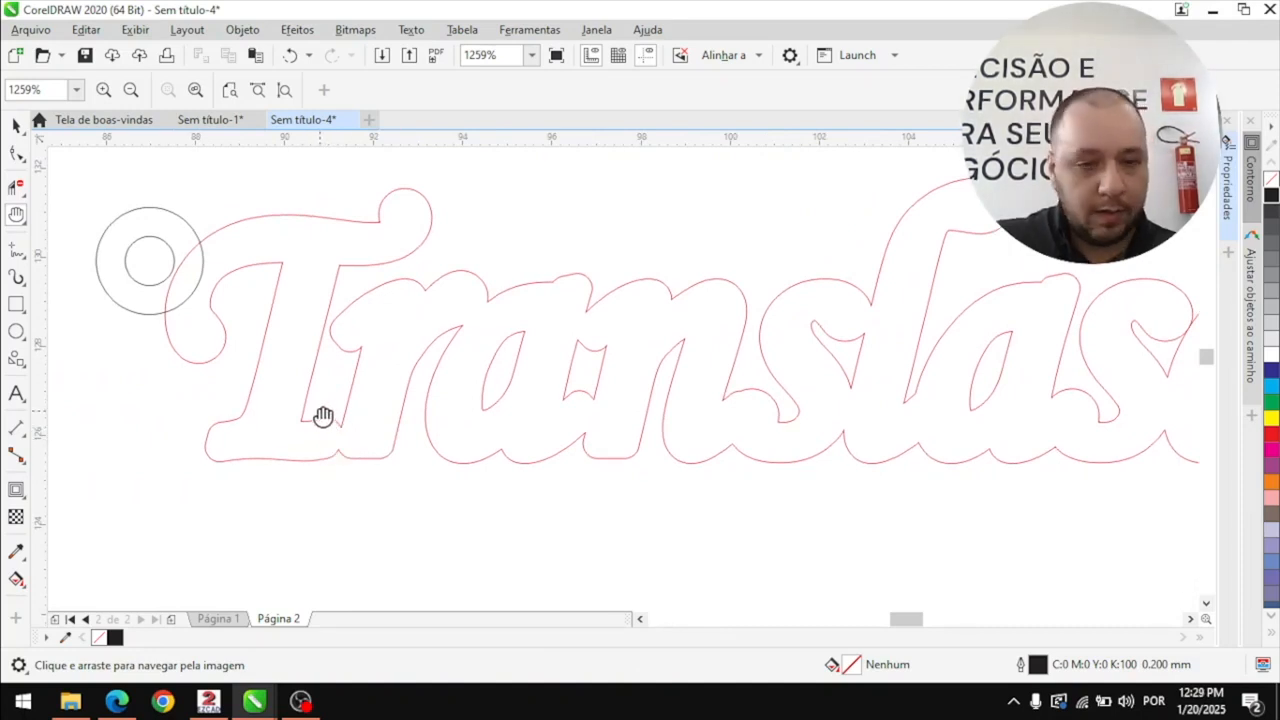
key(z)
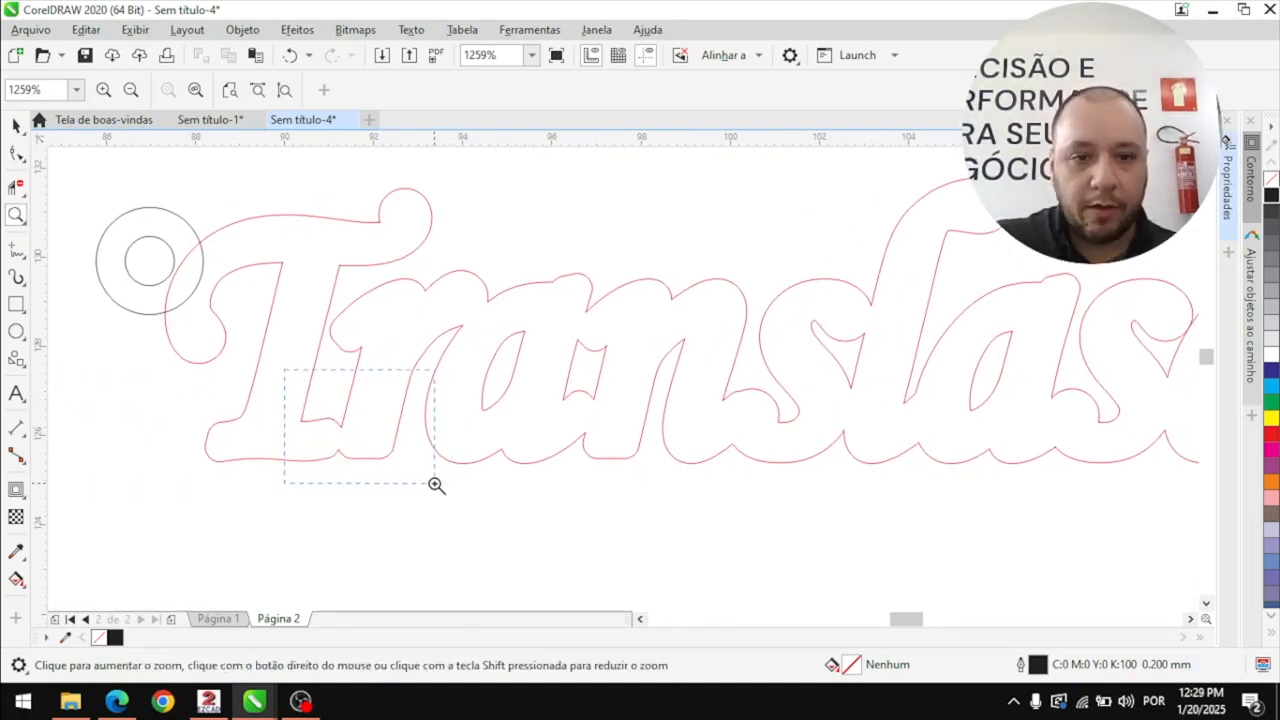
drag(435, 484, 434, 486)
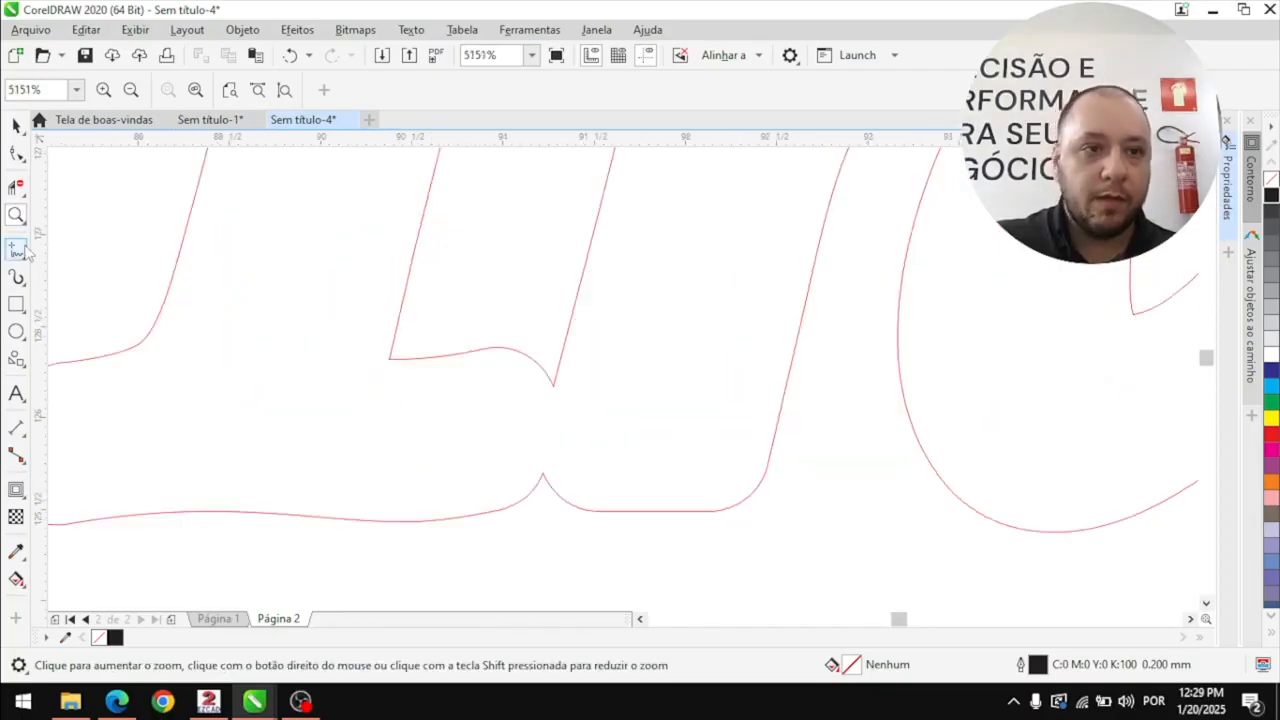
key(h)
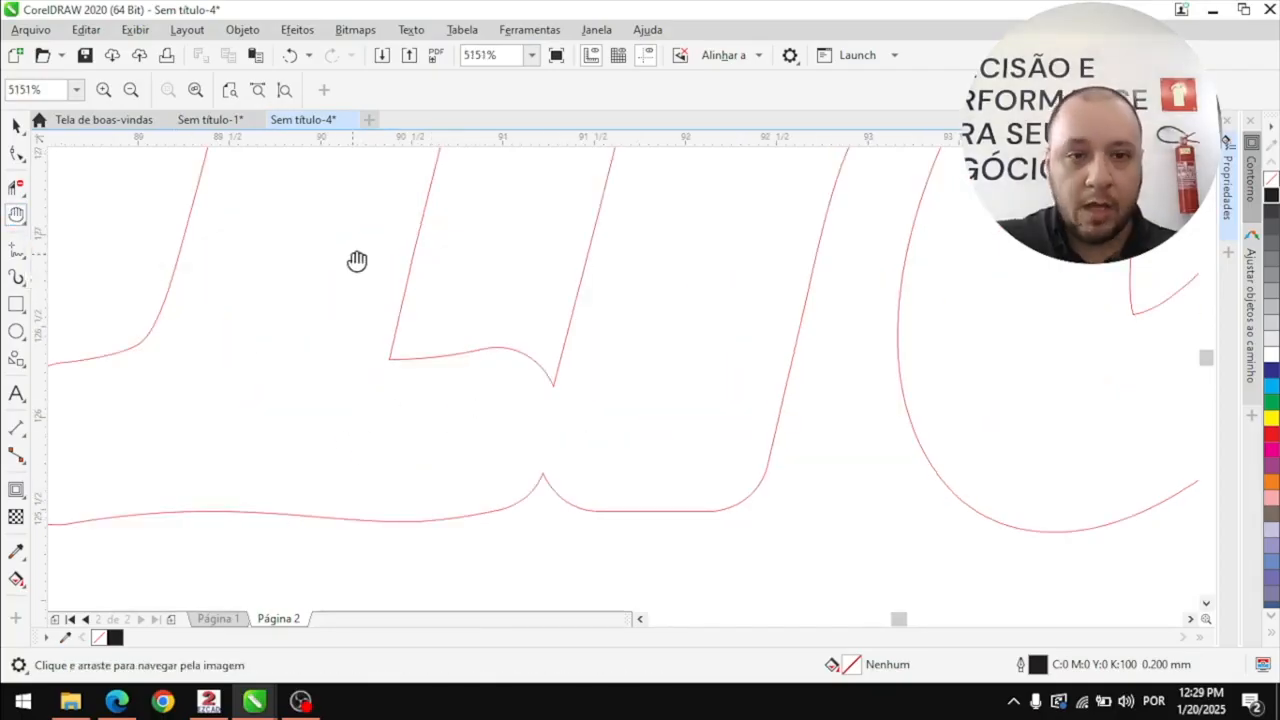
drag(456, 250, 53, 267)
click(18, 220)
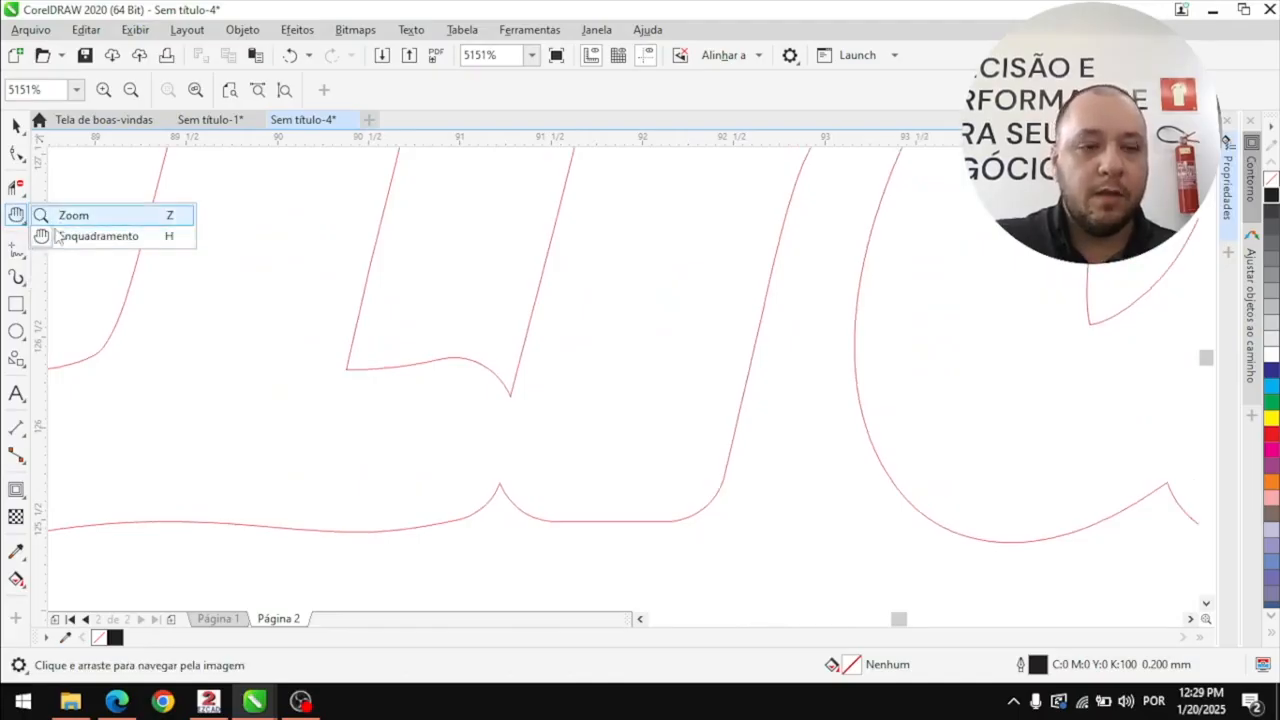
click(57, 236)
drag(483, 340, 474, 337)
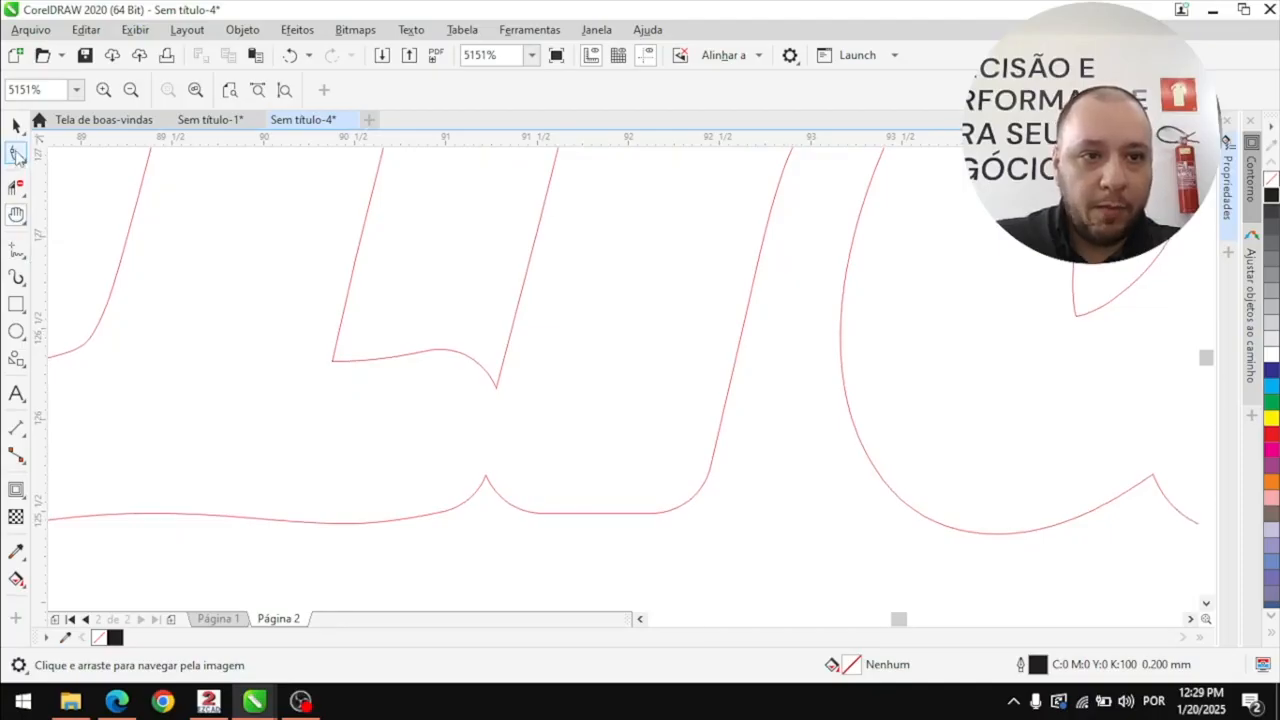
click(17, 155)
click(494, 388)
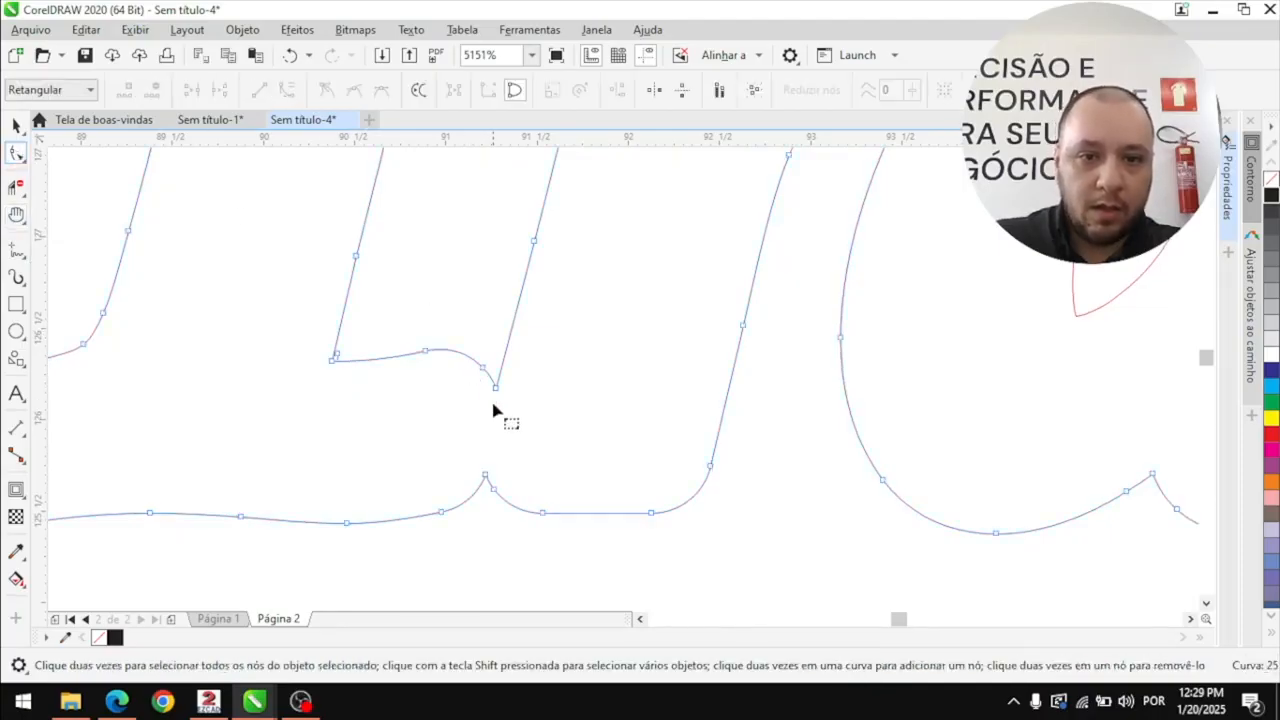
drag(437, 352, 540, 415)
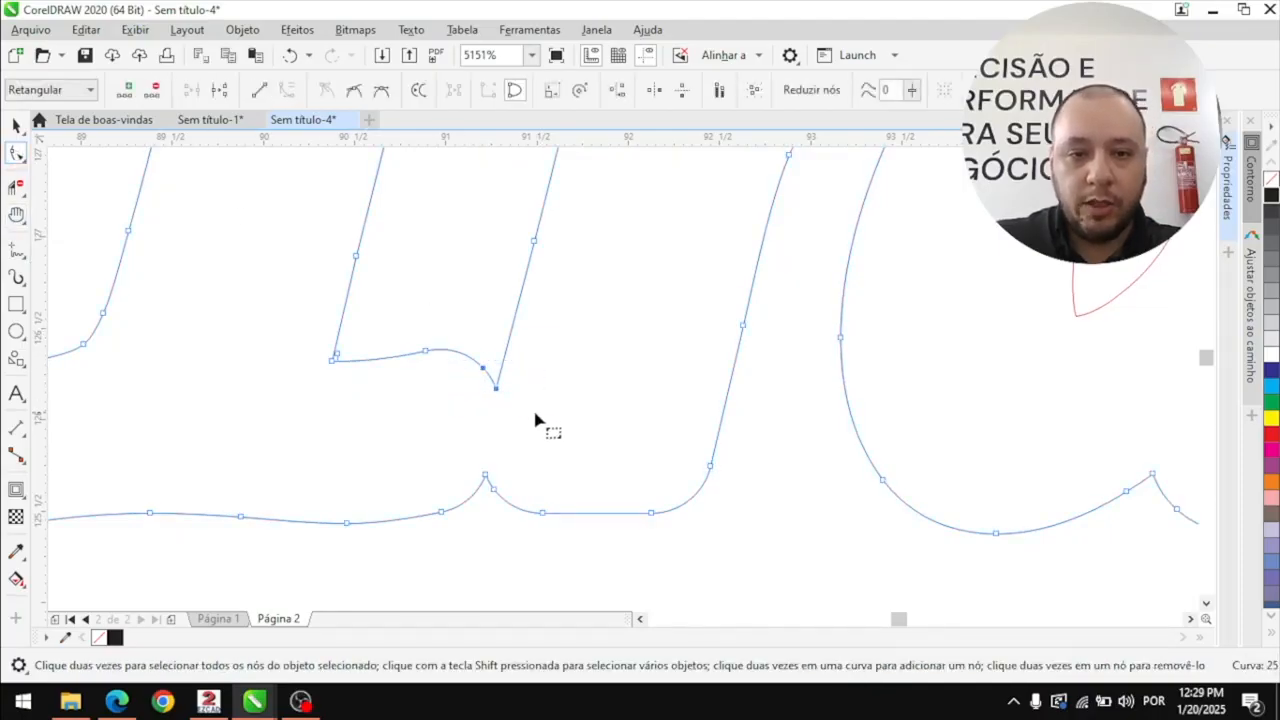
drag(446, 456, 517, 498)
Thicken the joint between r and the first a by shifting its lower contour nodes down-left and the upper notch nodes slightly up
scroll(516, 497, down, 2)
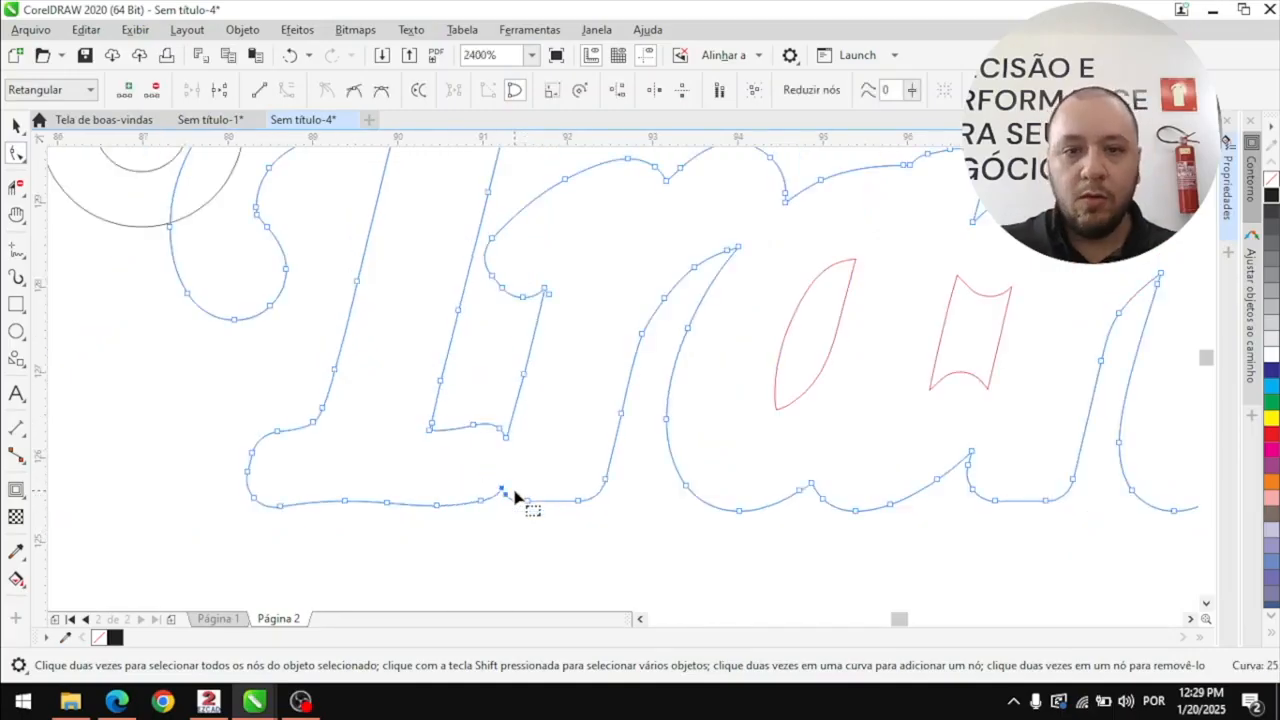
drag(632, 237, 794, 291)
drag(748, 181, 860, 232)
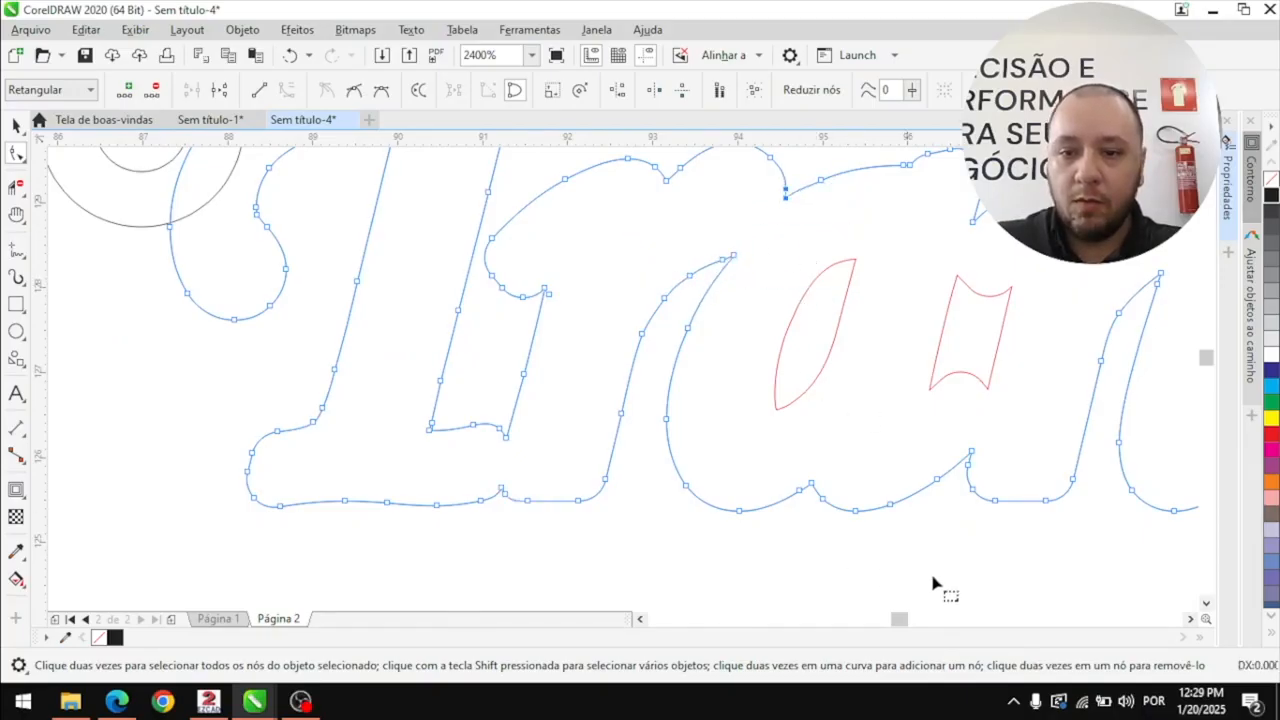
Shift the nodes at the tip of the n's inner gap slightly down and left to thicken the letter's arch
click(1190, 619)
click(1190, 619)
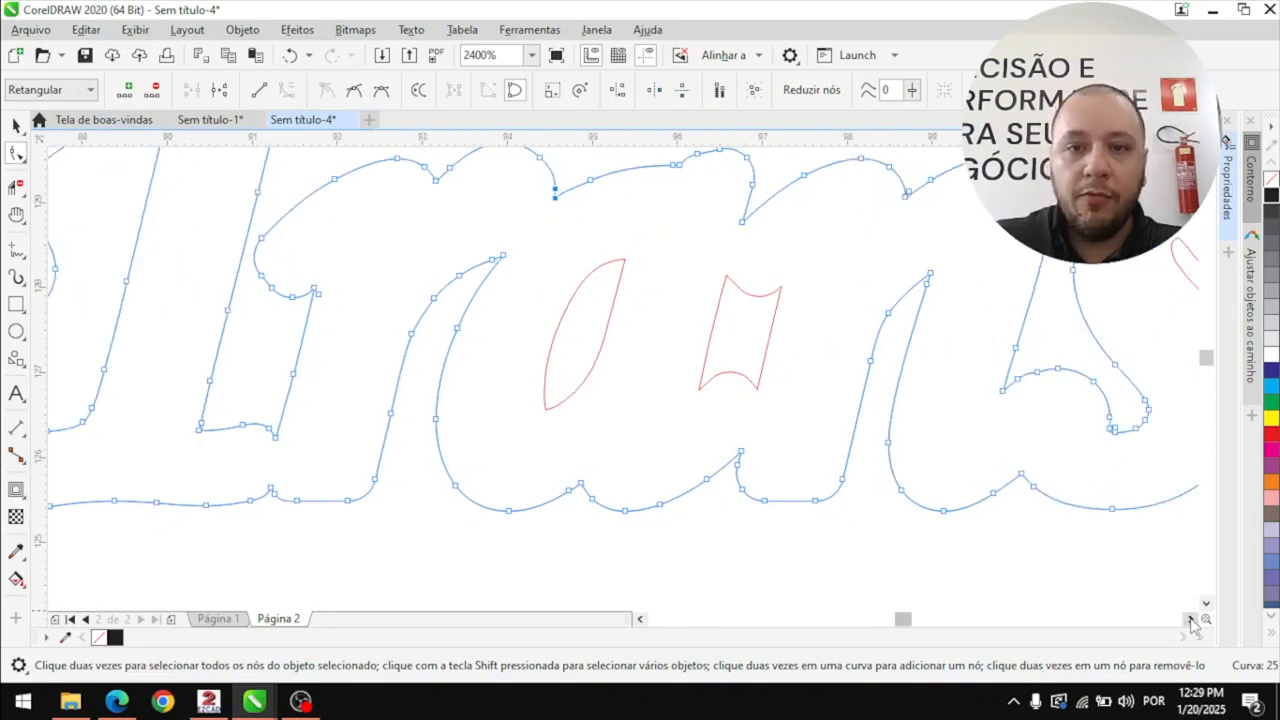
click(1190, 619)
click(1190, 619)
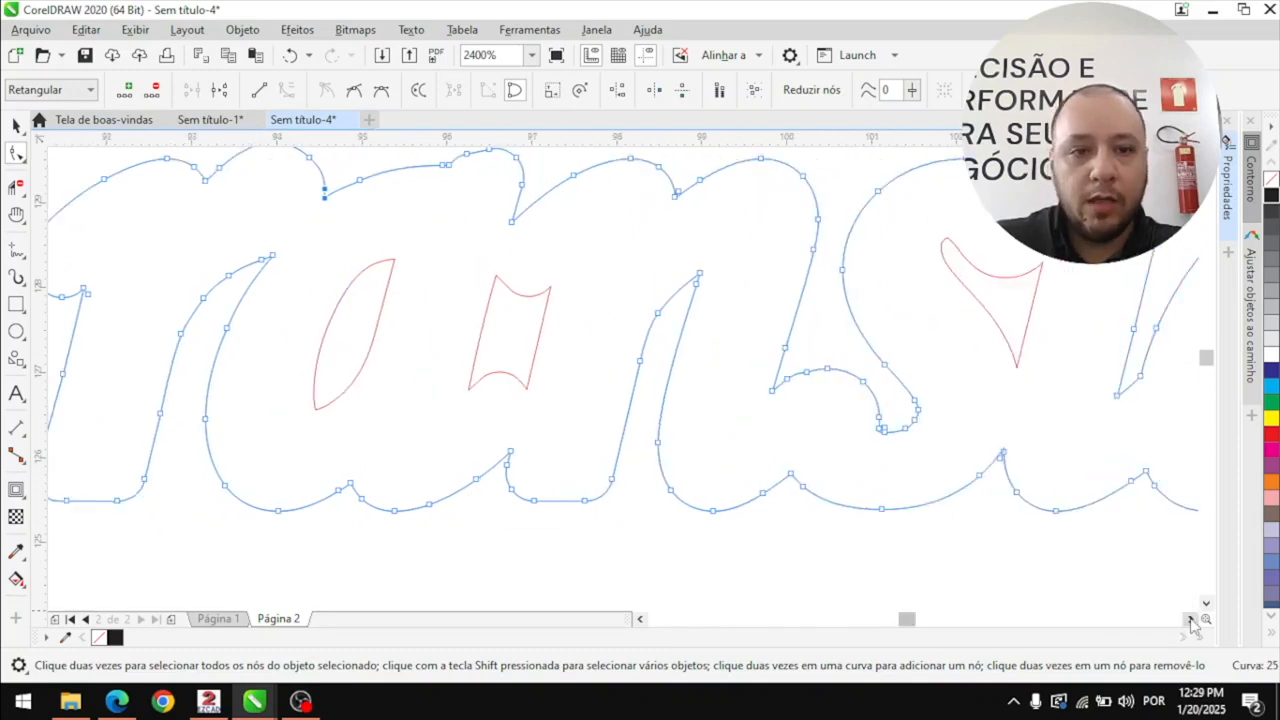
click(1190, 619)
click(1190, 619)
drag(409, 245, 498, 325)
key(Down)
key(Left)
key(Down)
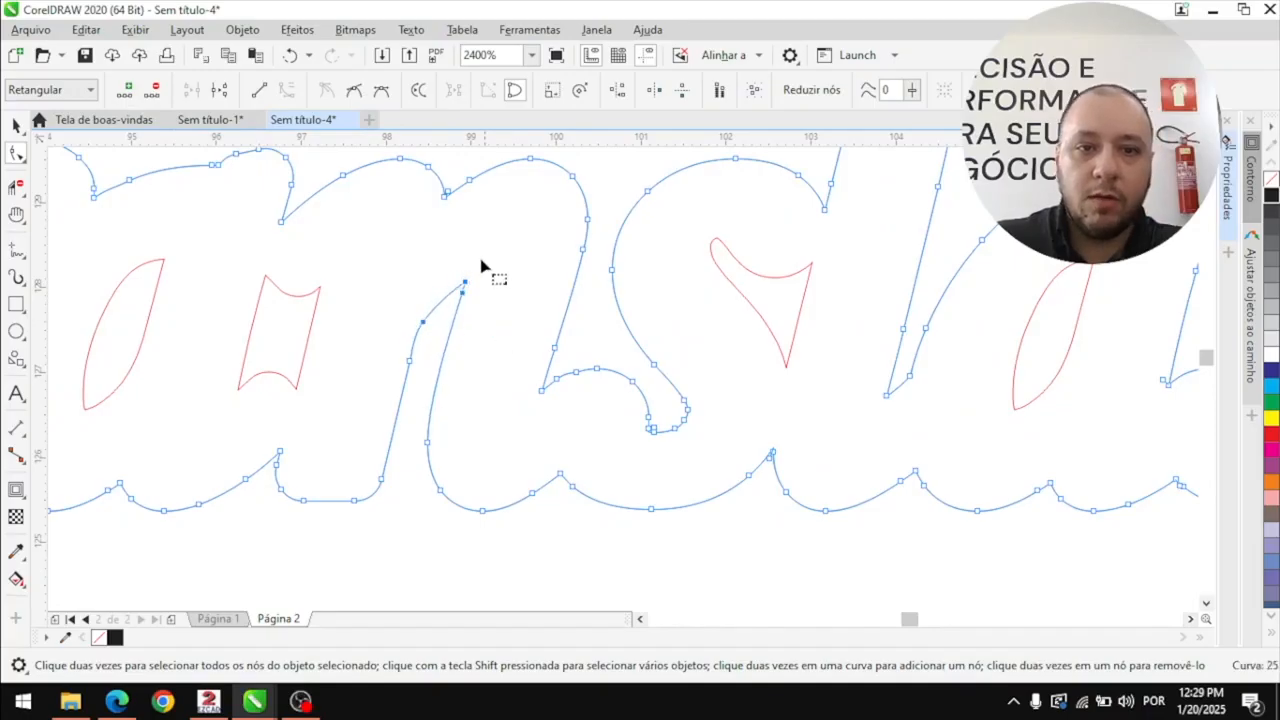
Lower the bottom notch nodes between the first s and l to thicken the joint, and review the full name
drag(733, 428, 891, 476)
key(Down)
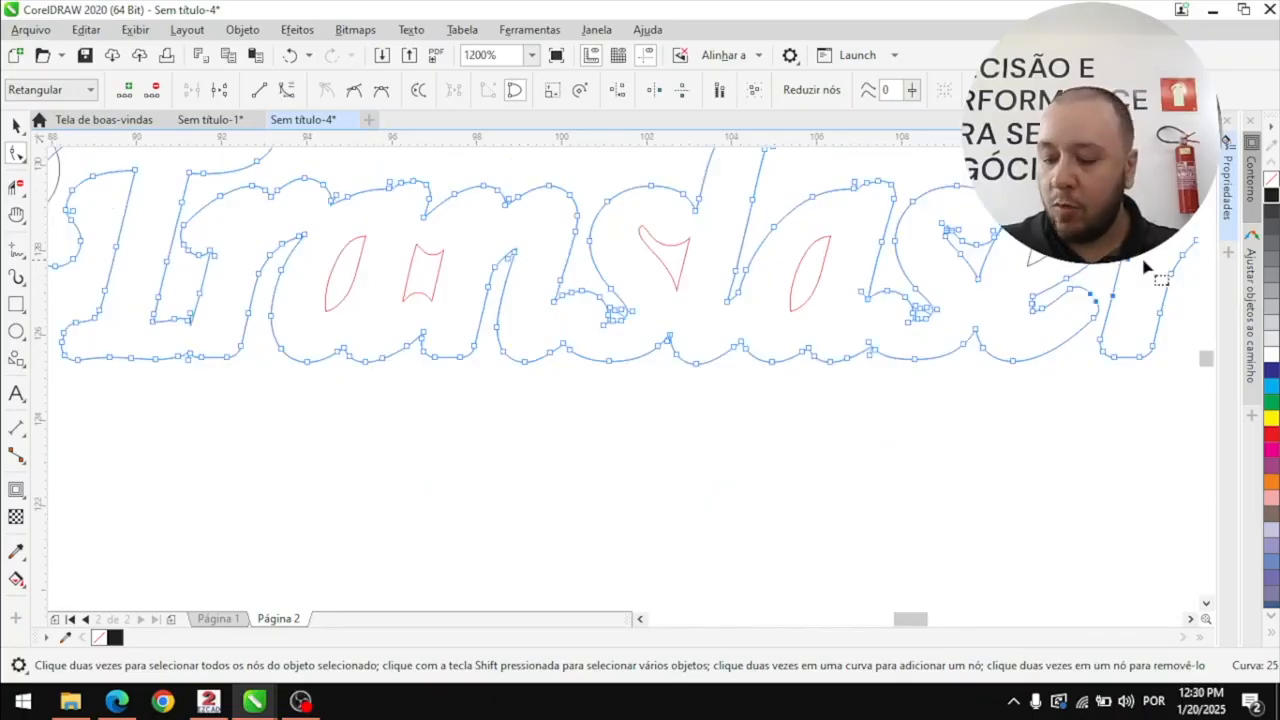
scroll(1147, 267, down, 1)
key(h)
drag(986, 386, 734, 471)
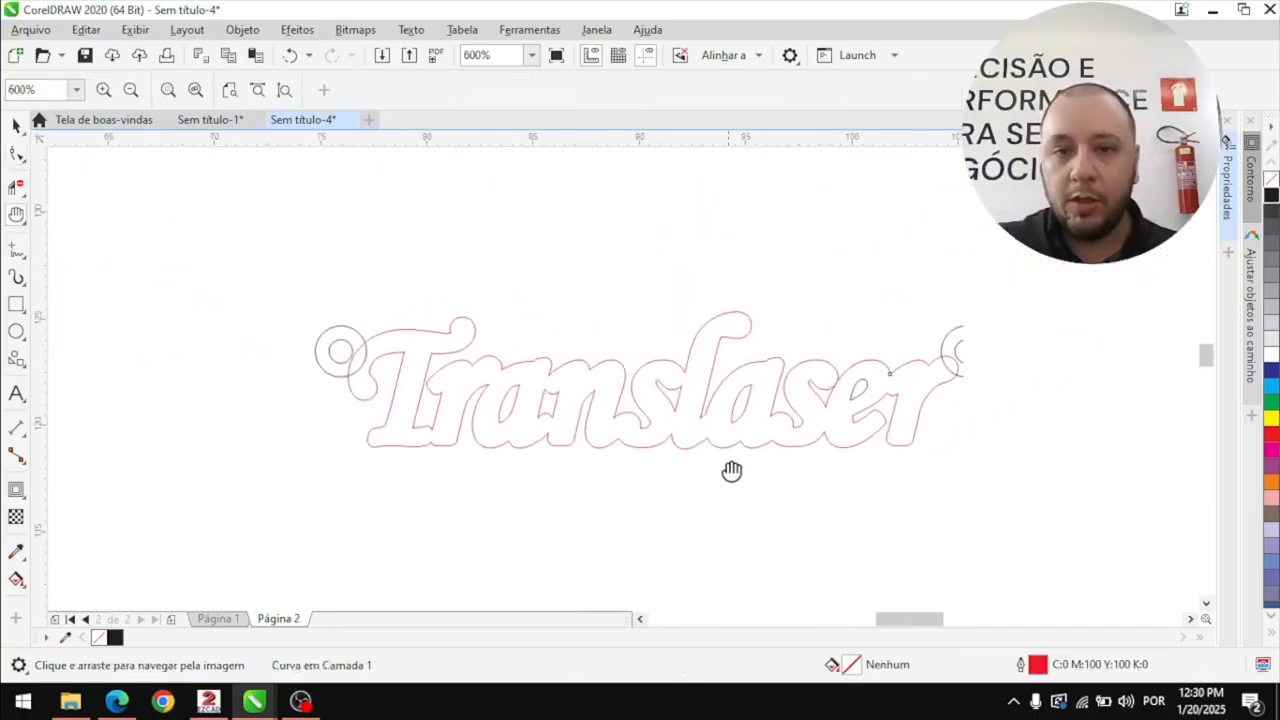
Nudge the two concentric circles of the hanging ring at the final r slightly toward the letter
scroll(728, 473, up, 1)
scroll(728, 473, down, 1)
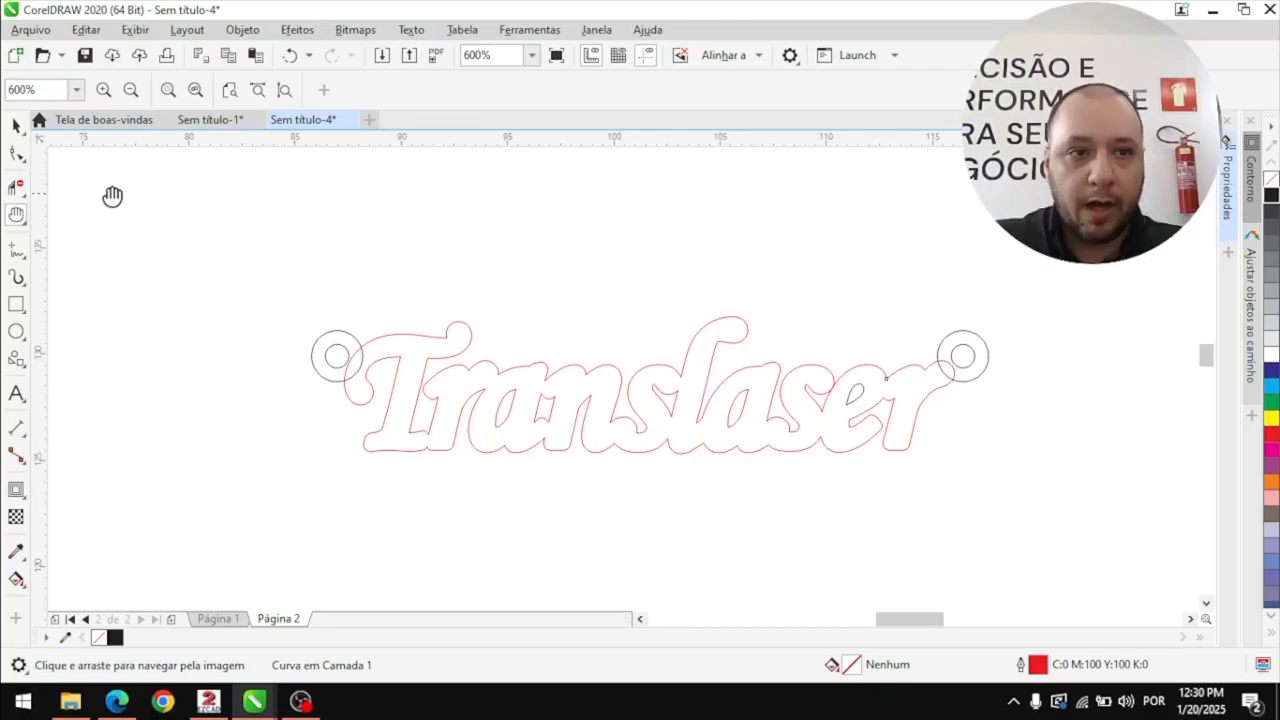
click(16, 126)
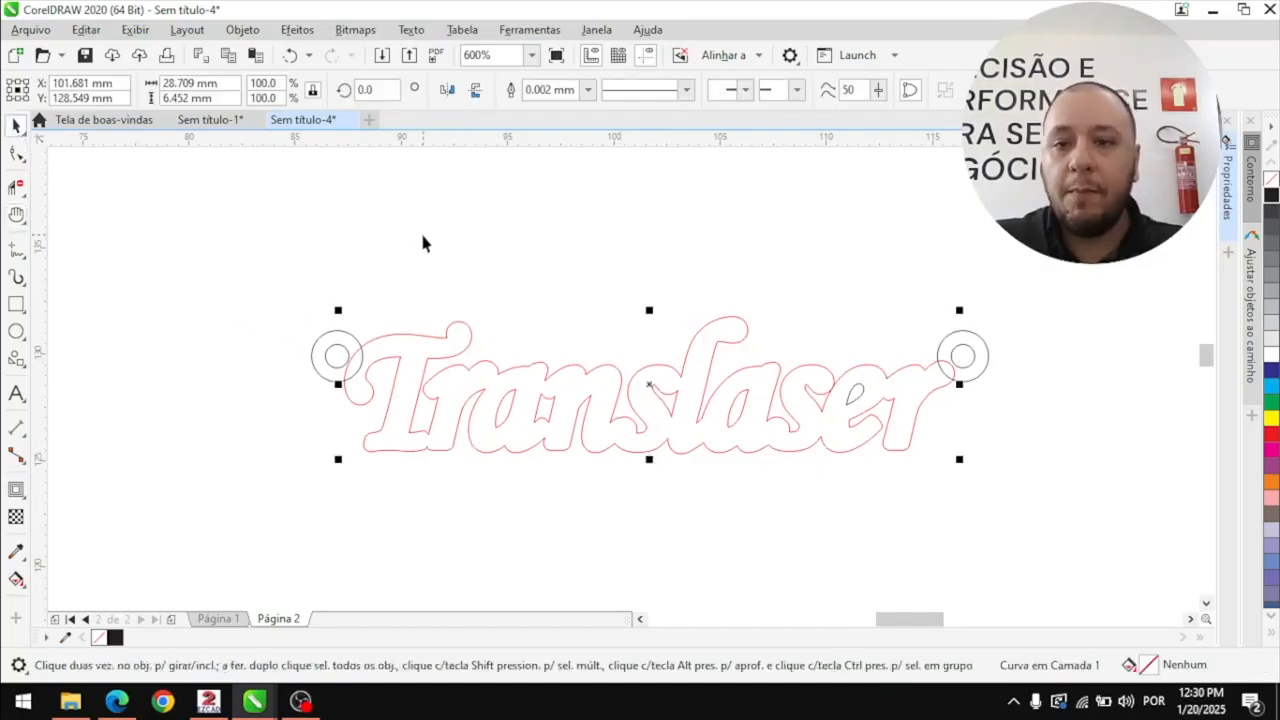
drag(896, 289, 1051, 399)
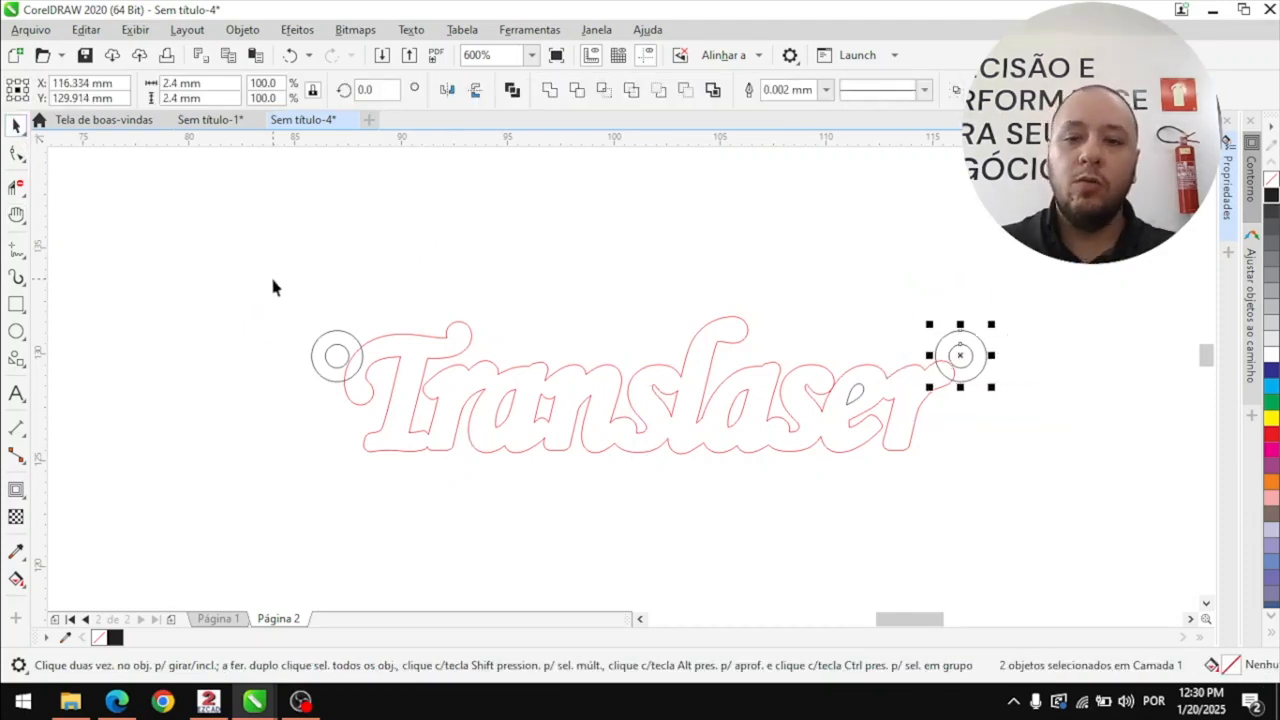
Copy the complete pendant, including the name contour and both rings, onto a new third page
drag(260, 286, 1050, 487)
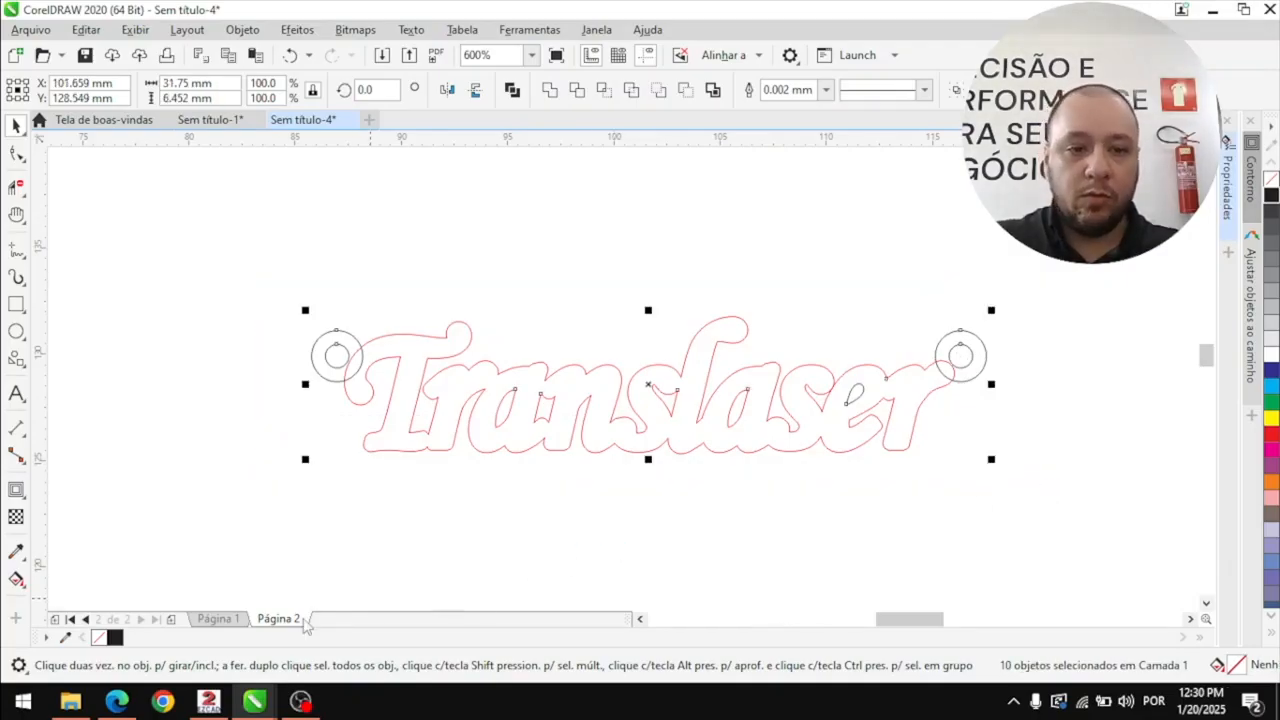
click(171, 619)
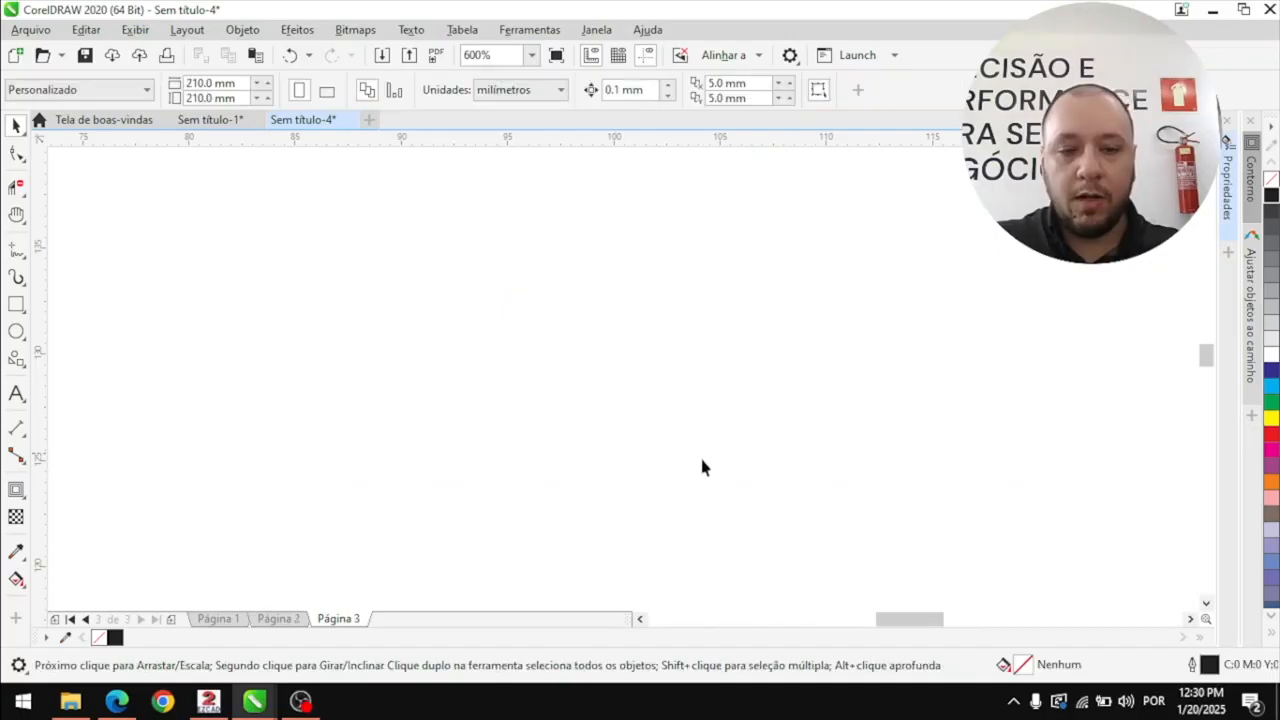
key(ctrl+v)
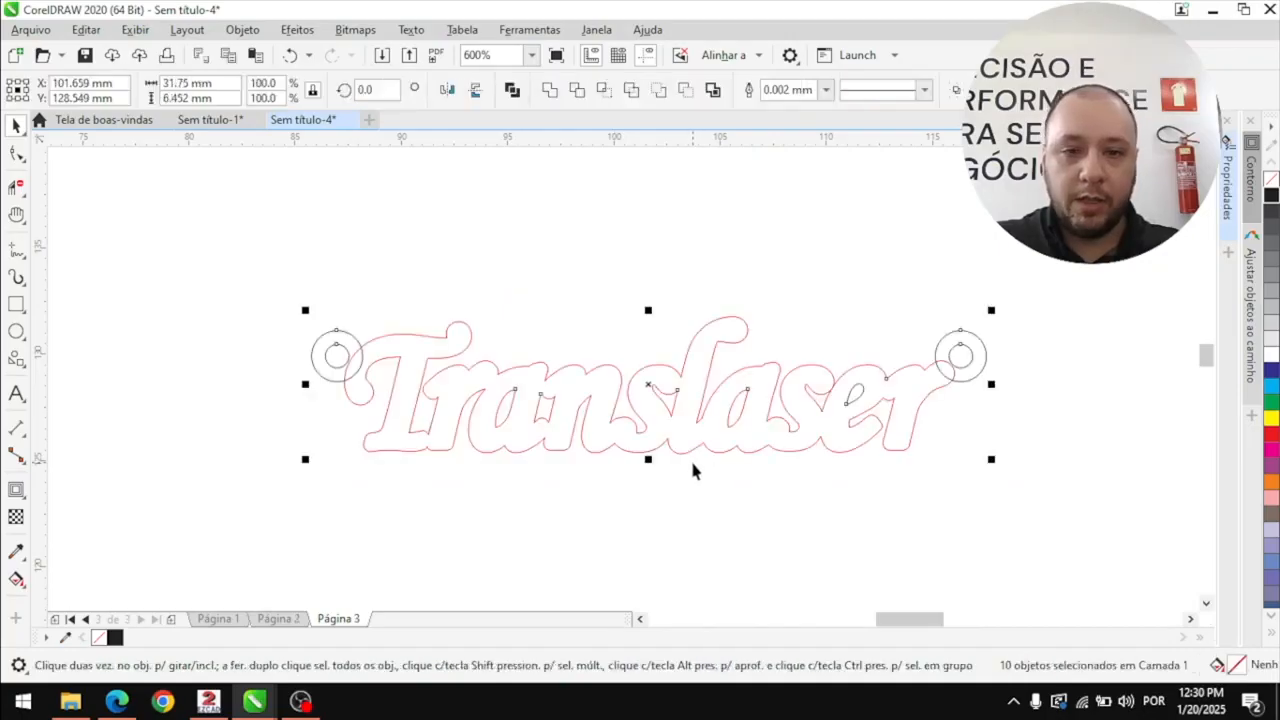
Check the diameter of the inner circle of the ring beside the T on page 2
click(285, 620)
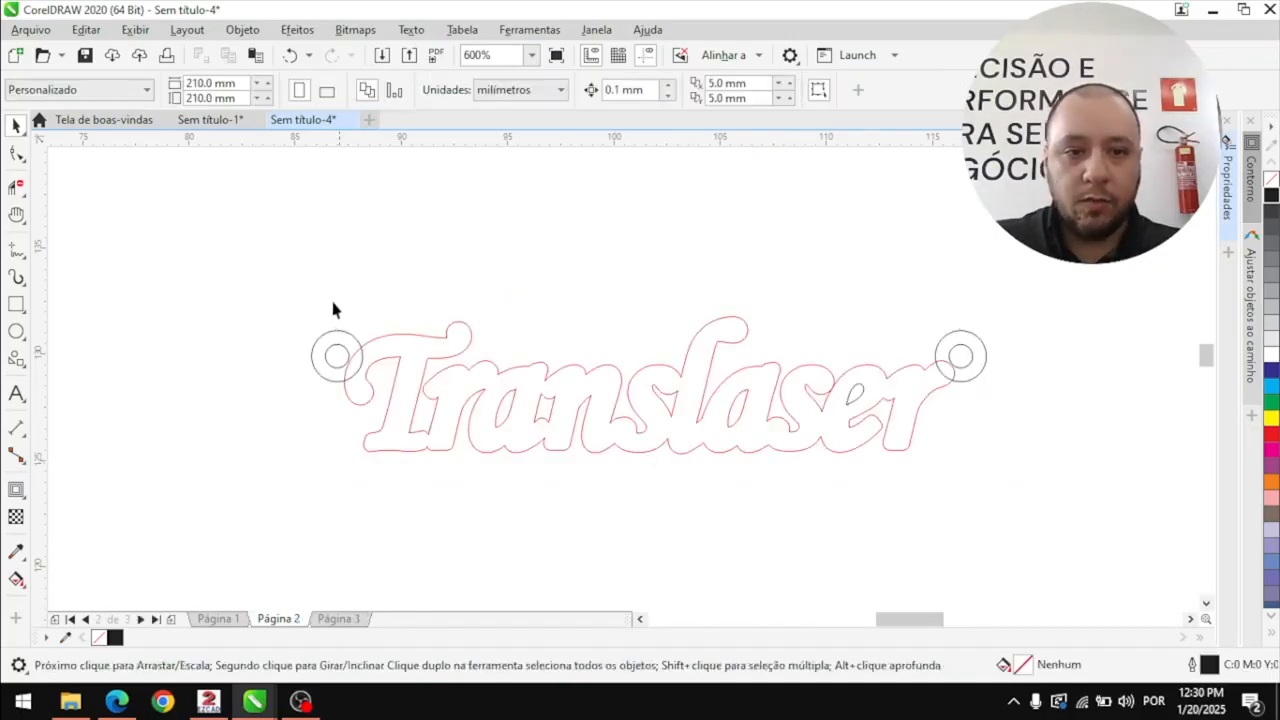
click(347, 362)
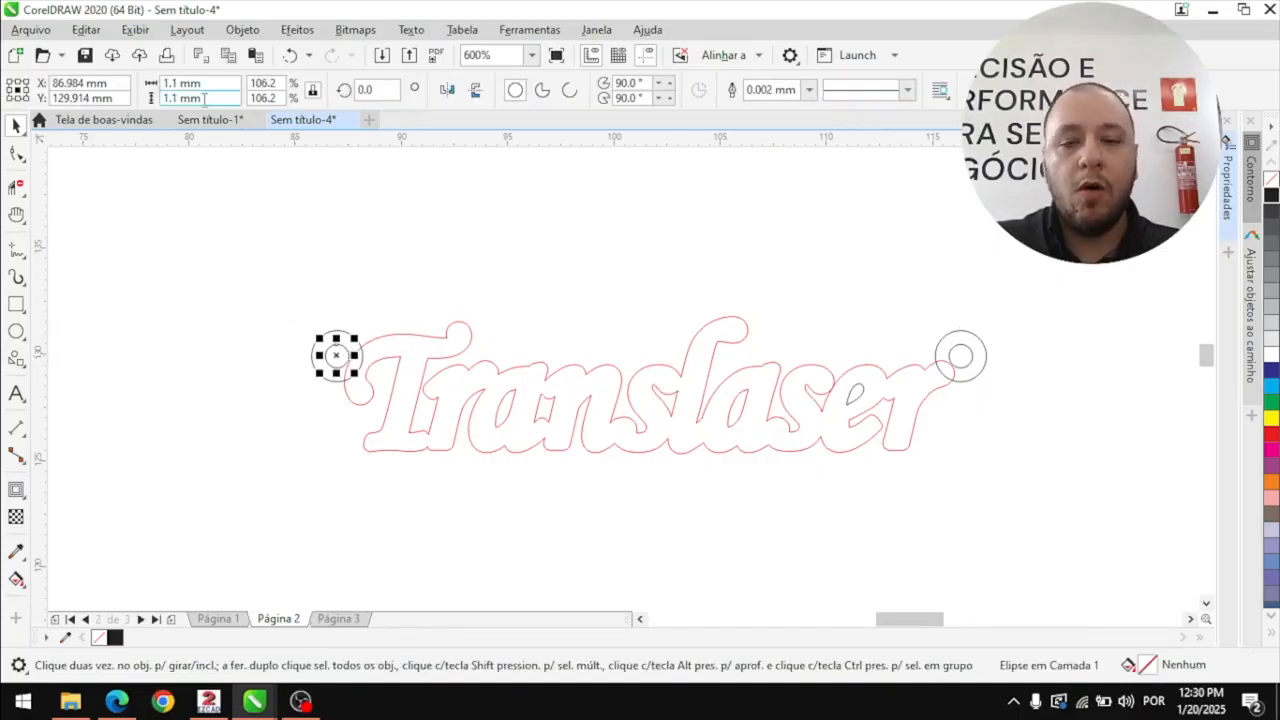
click(336, 224)
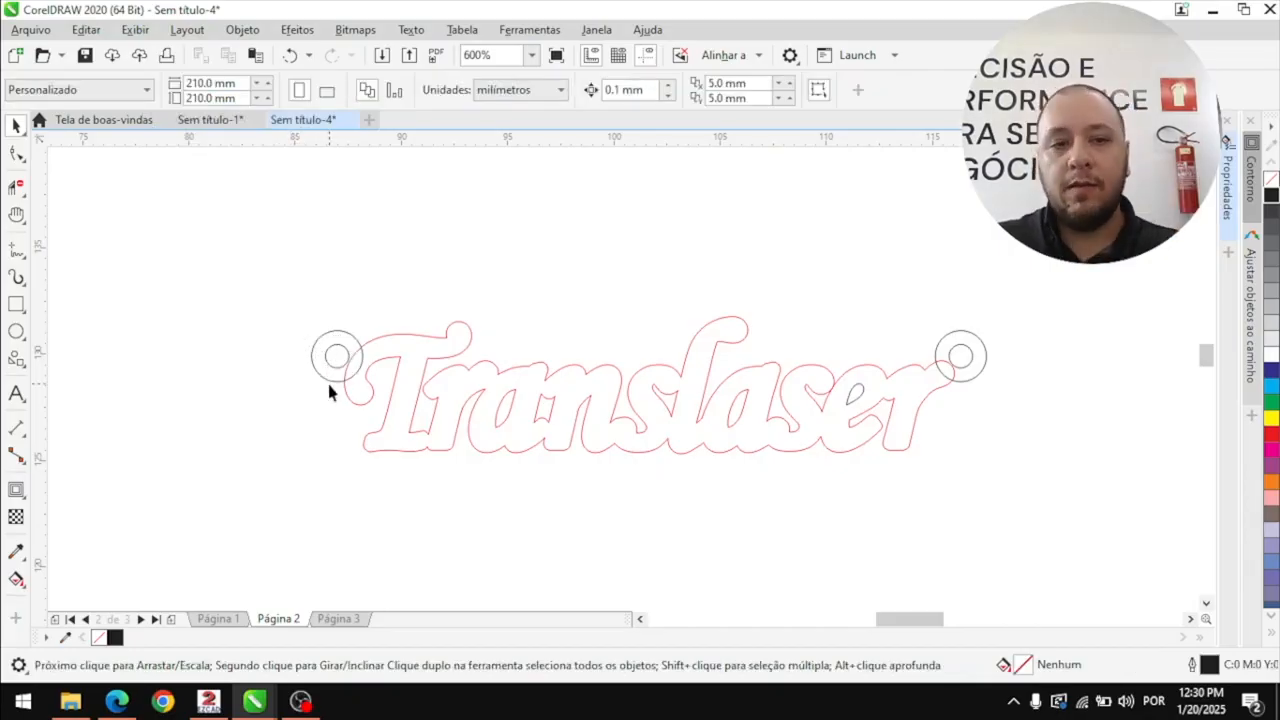
On page 3, weld the outer circles of both rings to the name's outer contour, leaving the inner holes separate
click(338, 618)
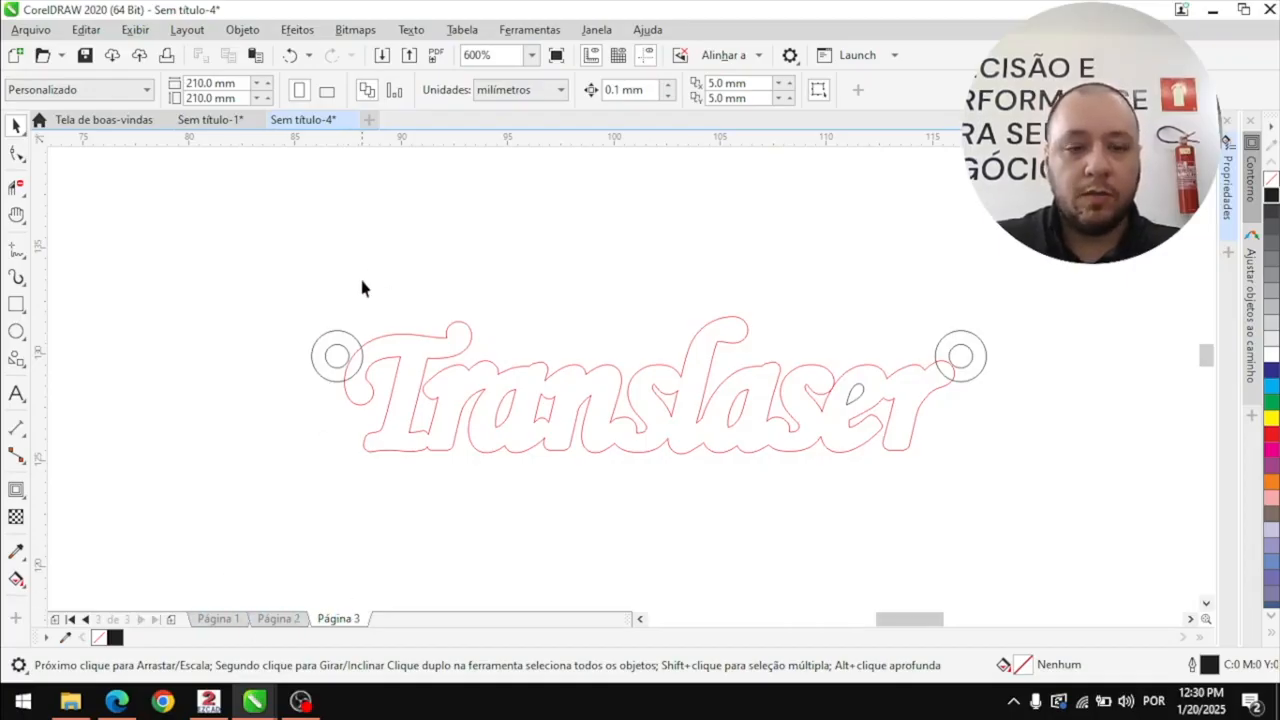
click(354, 343)
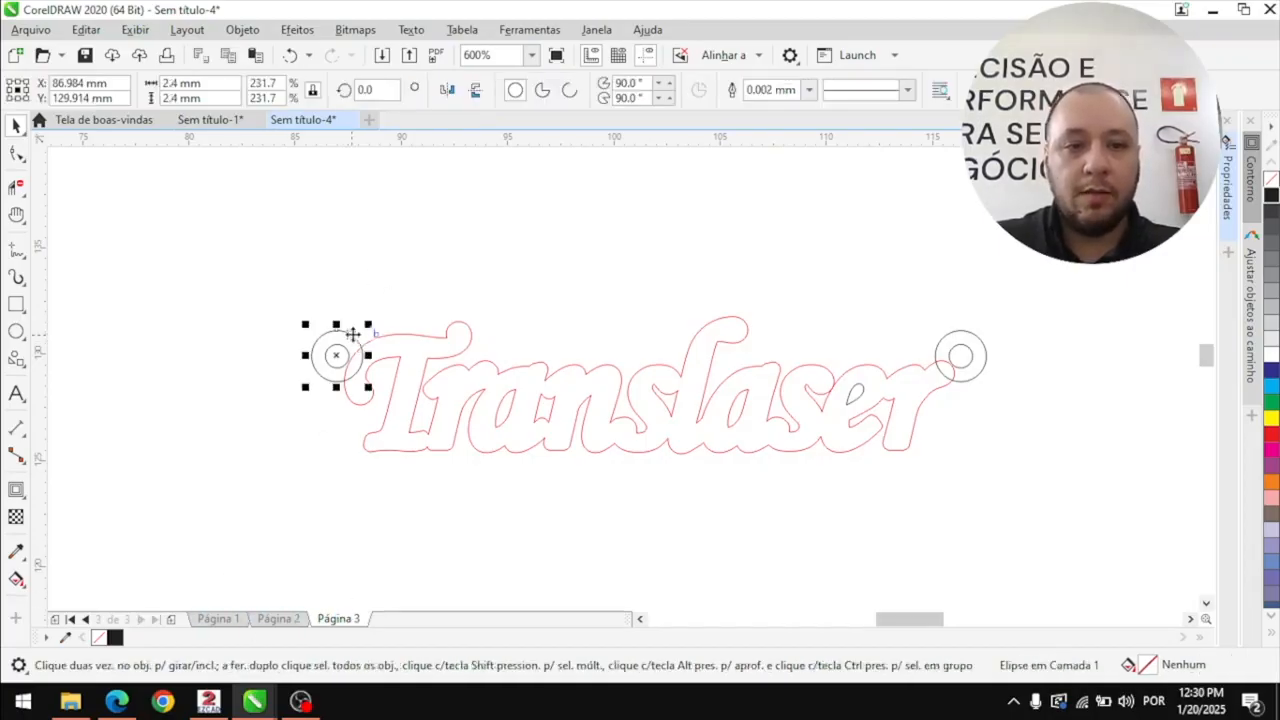
shift+click(968, 338)
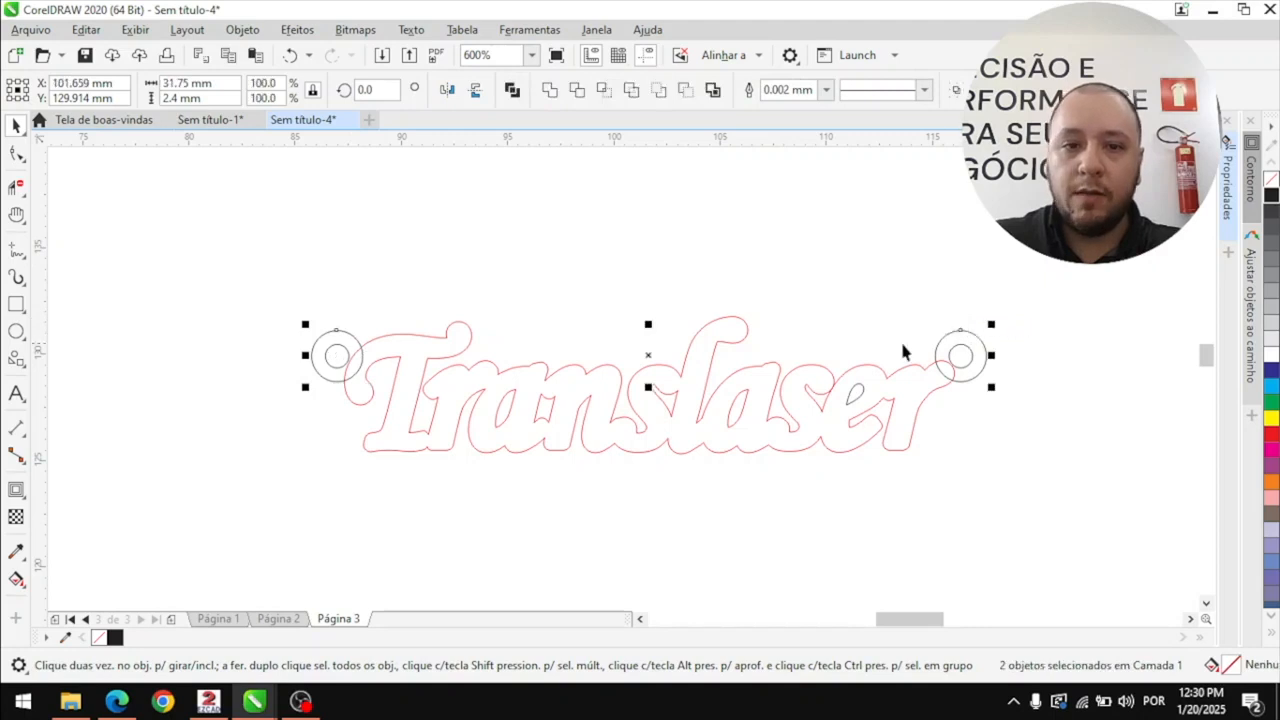
shift+click(744, 327)
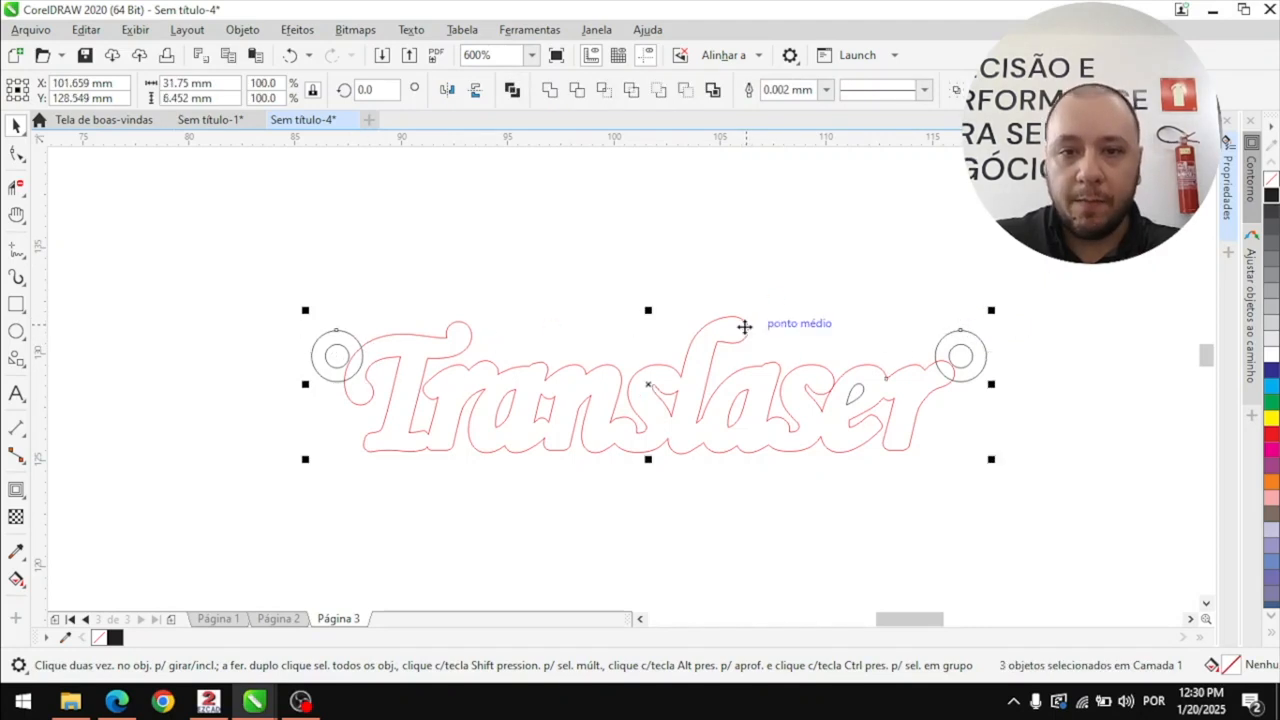
click(550, 92)
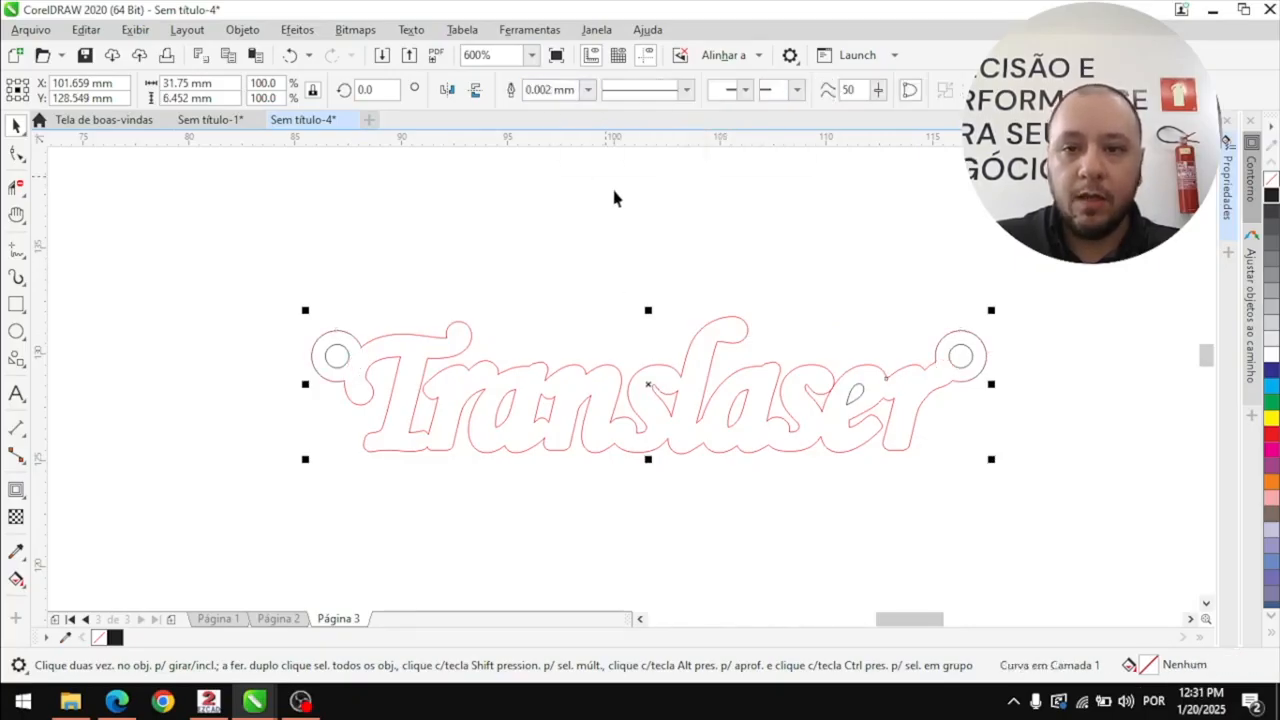
click(629, 274)
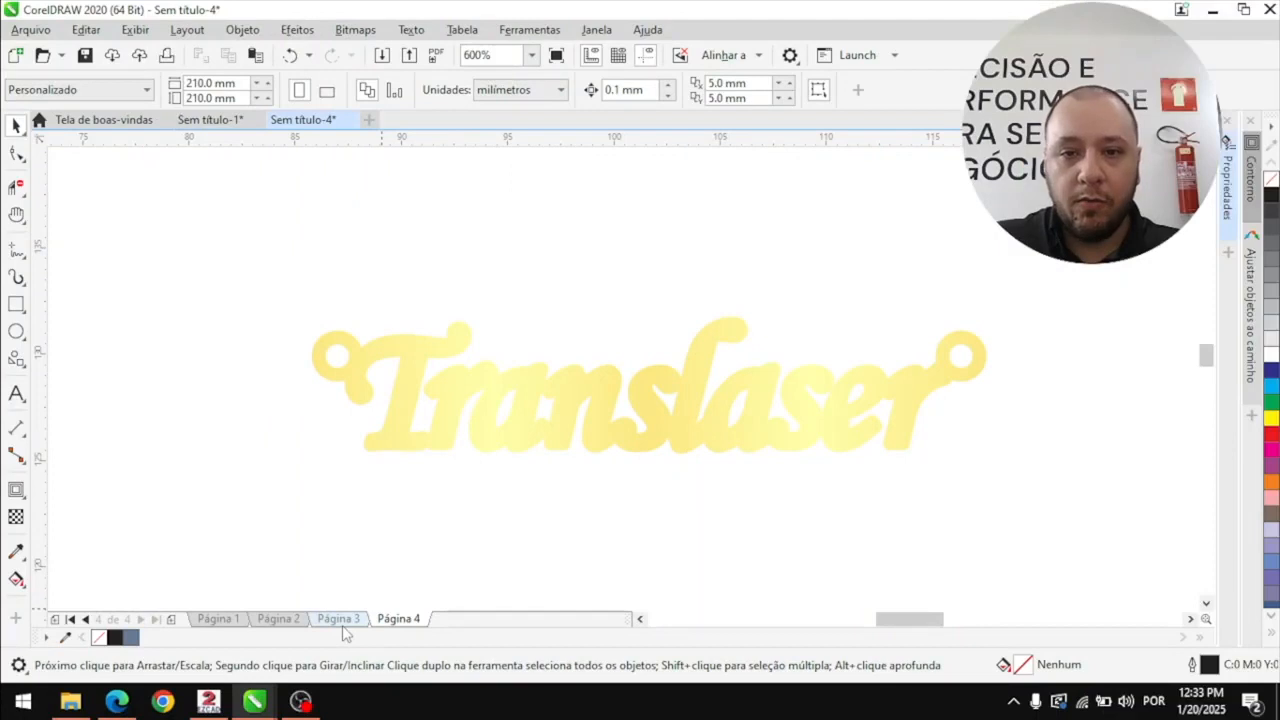
Return to the welded outline on page 3 and check the overall dimensions of the whole pendant
click(338, 619)
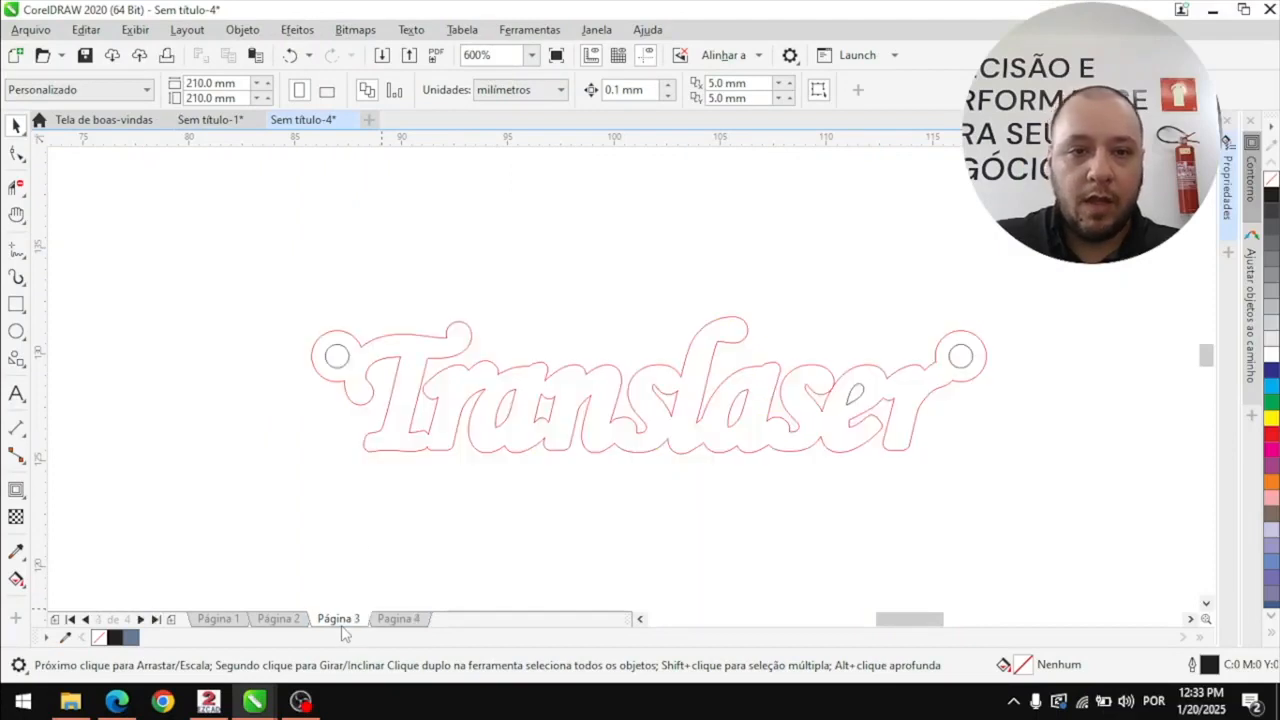
drag(265, 276, 1029, 479)
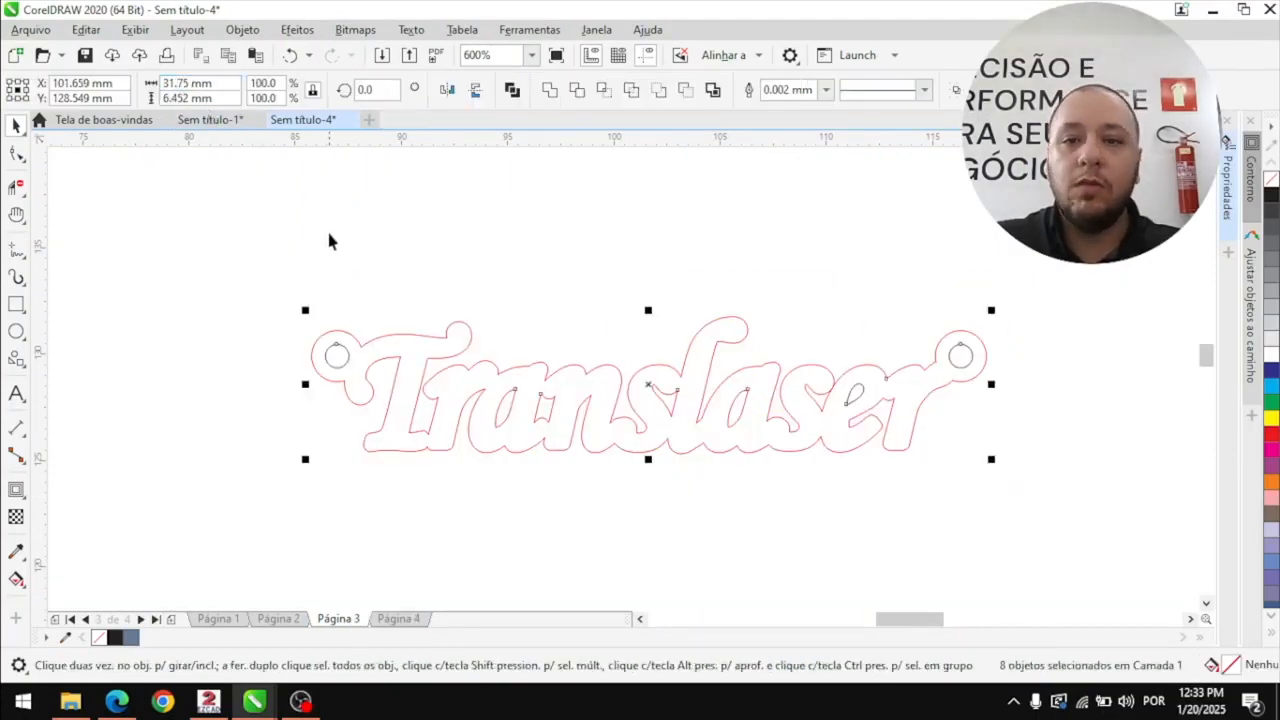
click(375, 236)
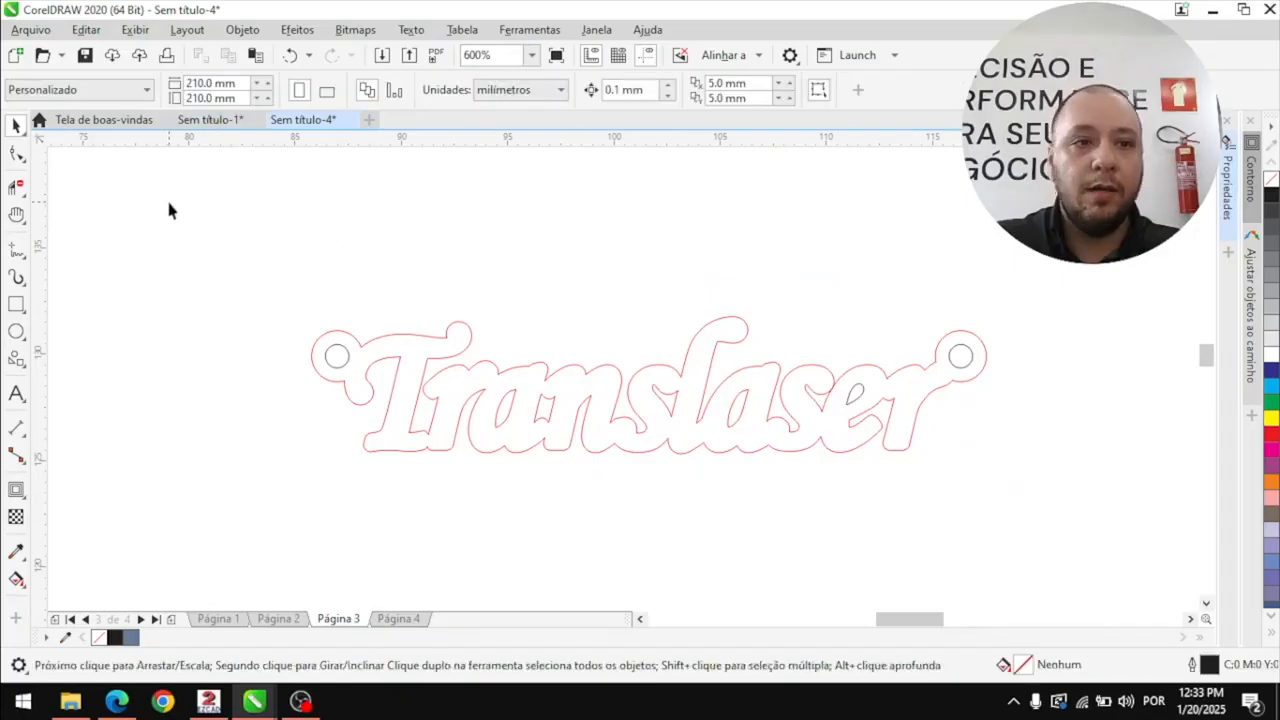
Start saving the drawing under a new name, Monograma, in the desktop folder Videos Corel
click(30, 29)
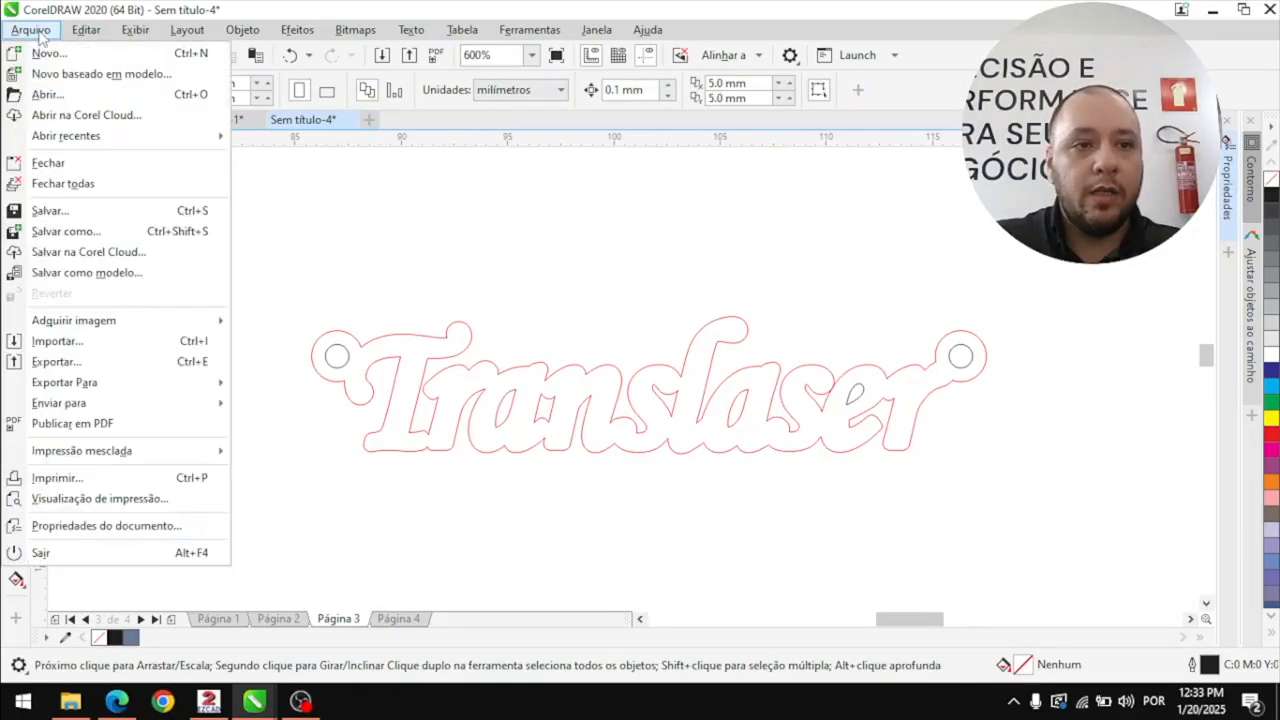
click(63, 231)
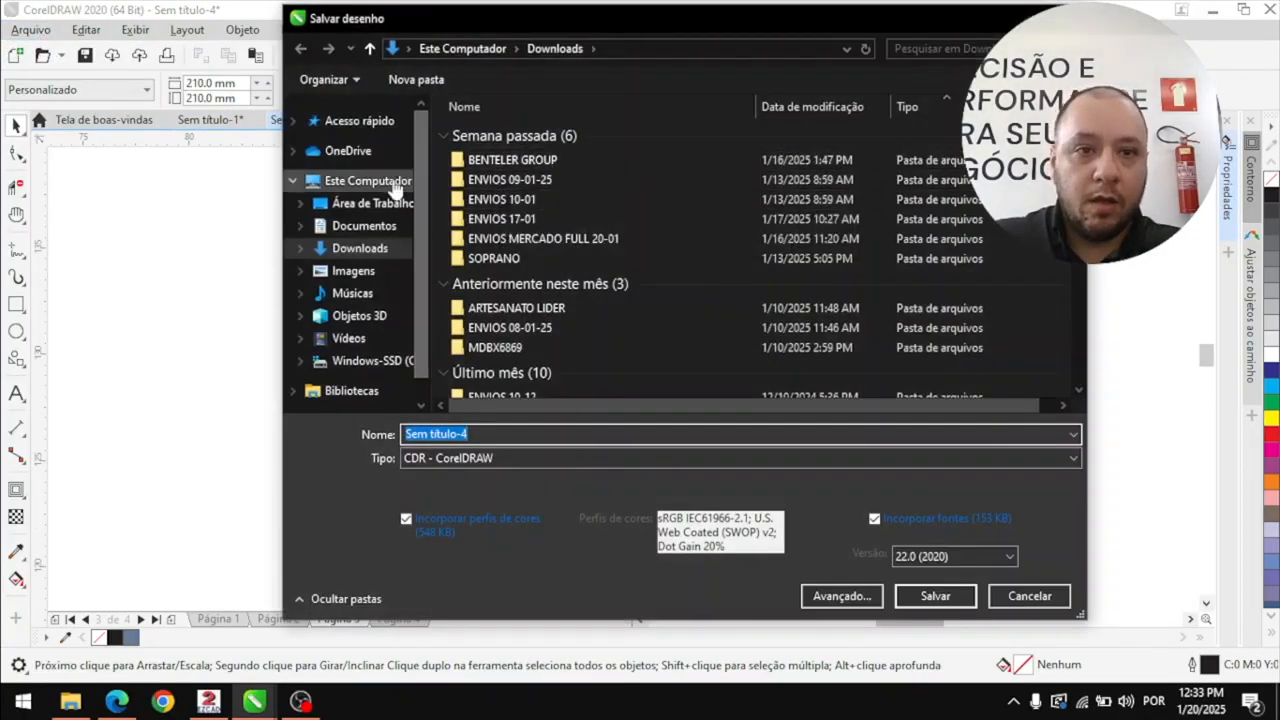
click(370, 203)
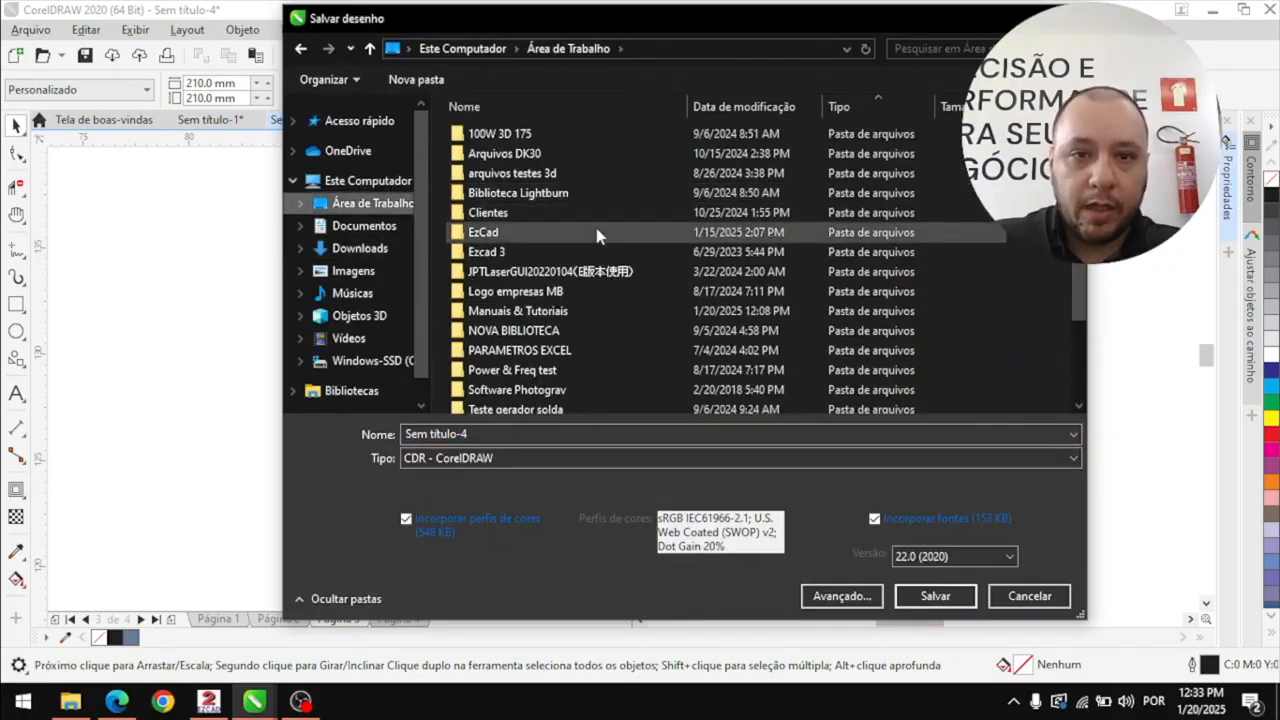
scroll(597, 235, down, 2)
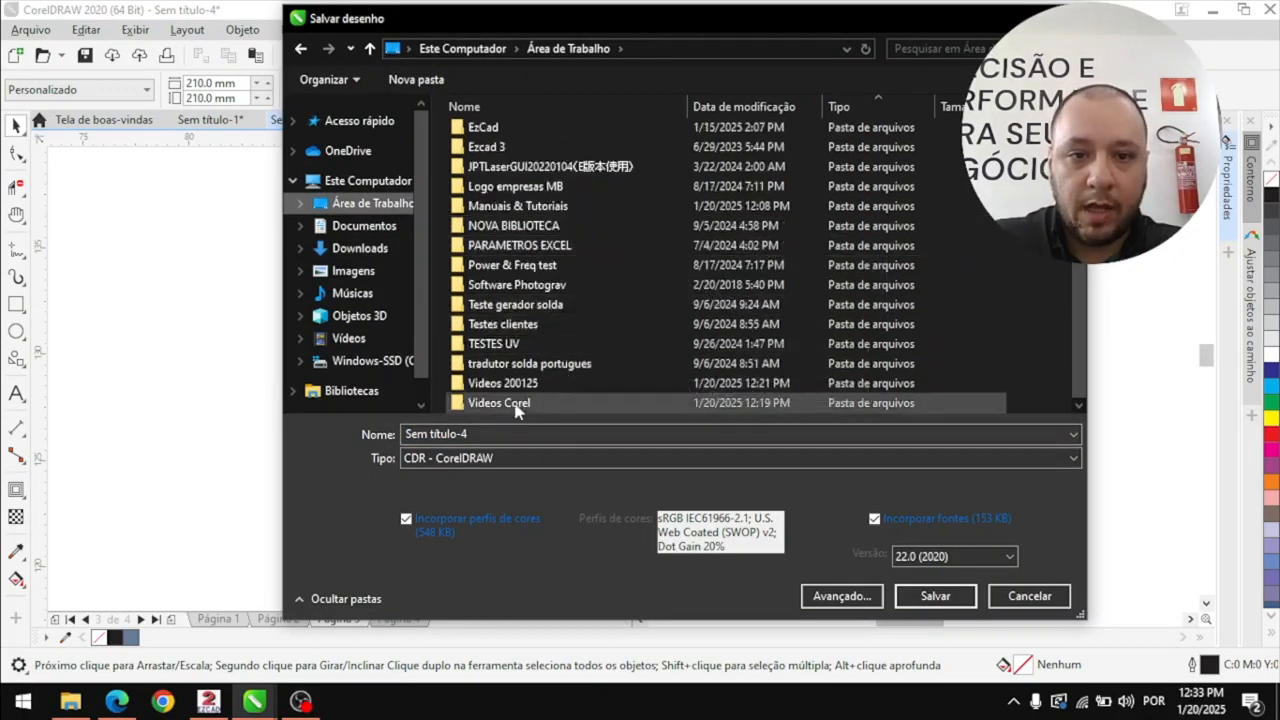
double_click(516, 404)
text(Mo0)
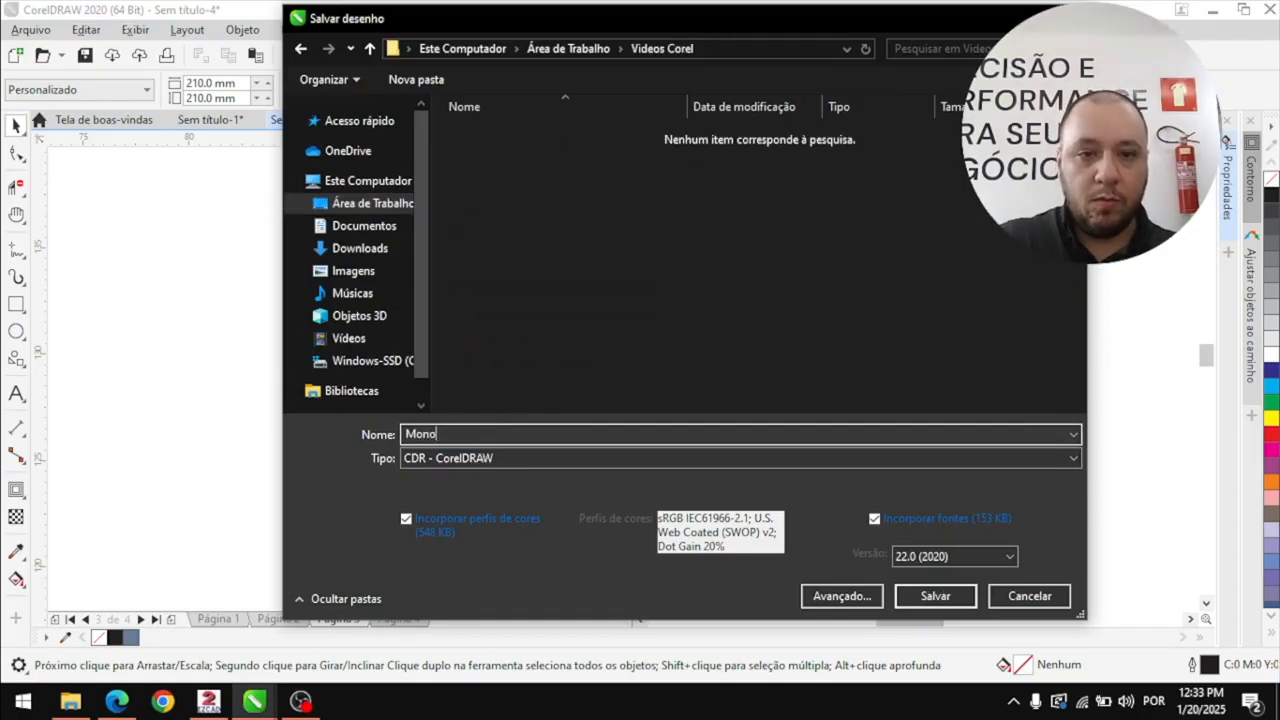
Save the current page as a DXF - AutoCAD file, keeping millimetres as the export units
click(470, 458)
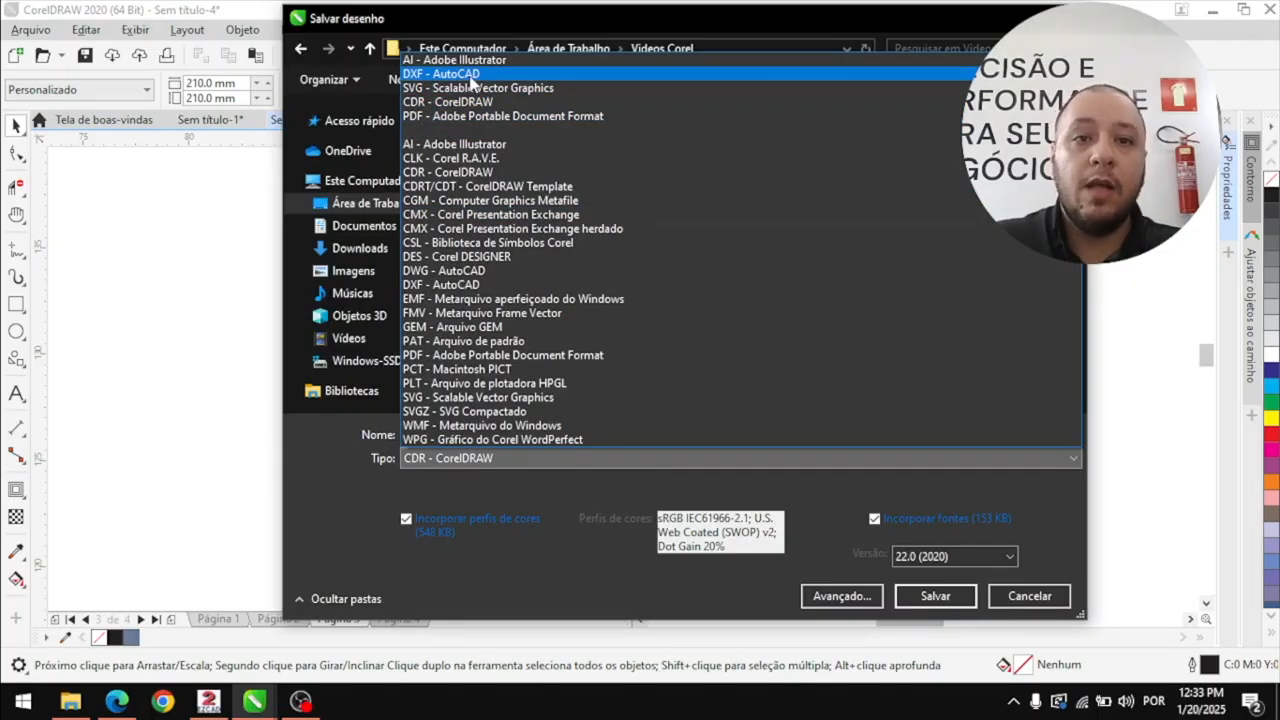
click(470, 74)
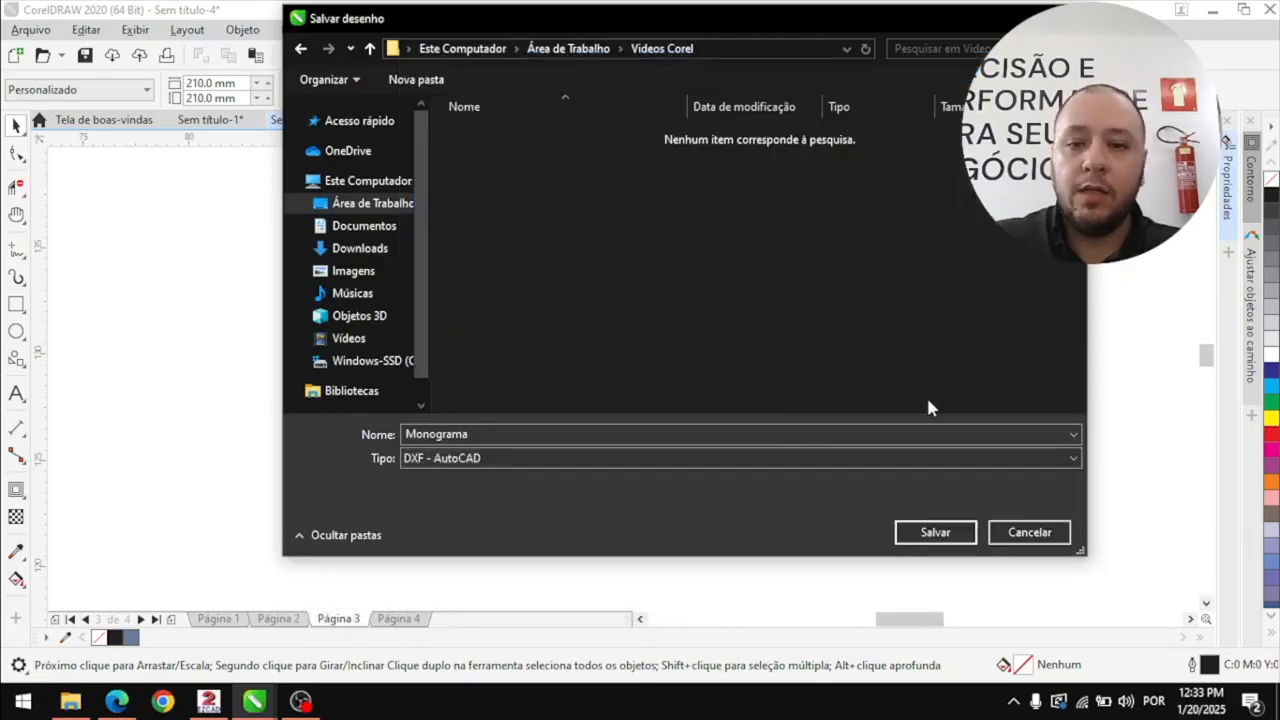
click(934, 531)
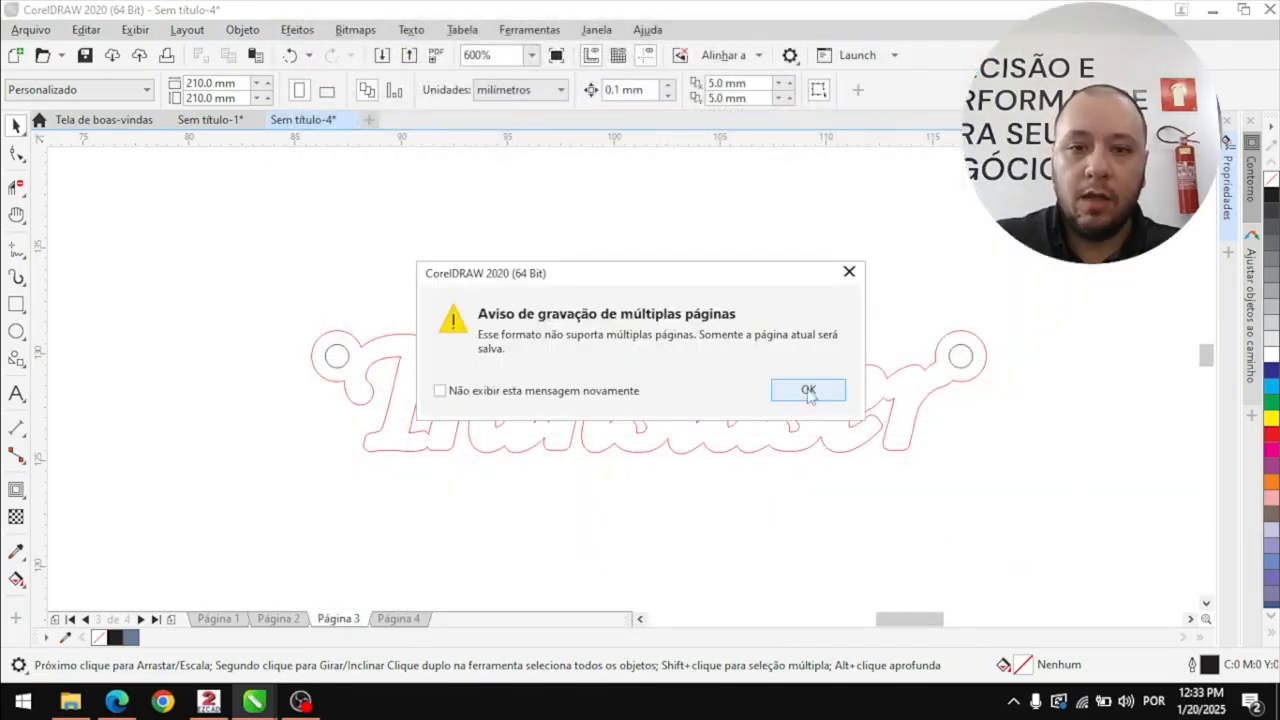
click(808, 390)
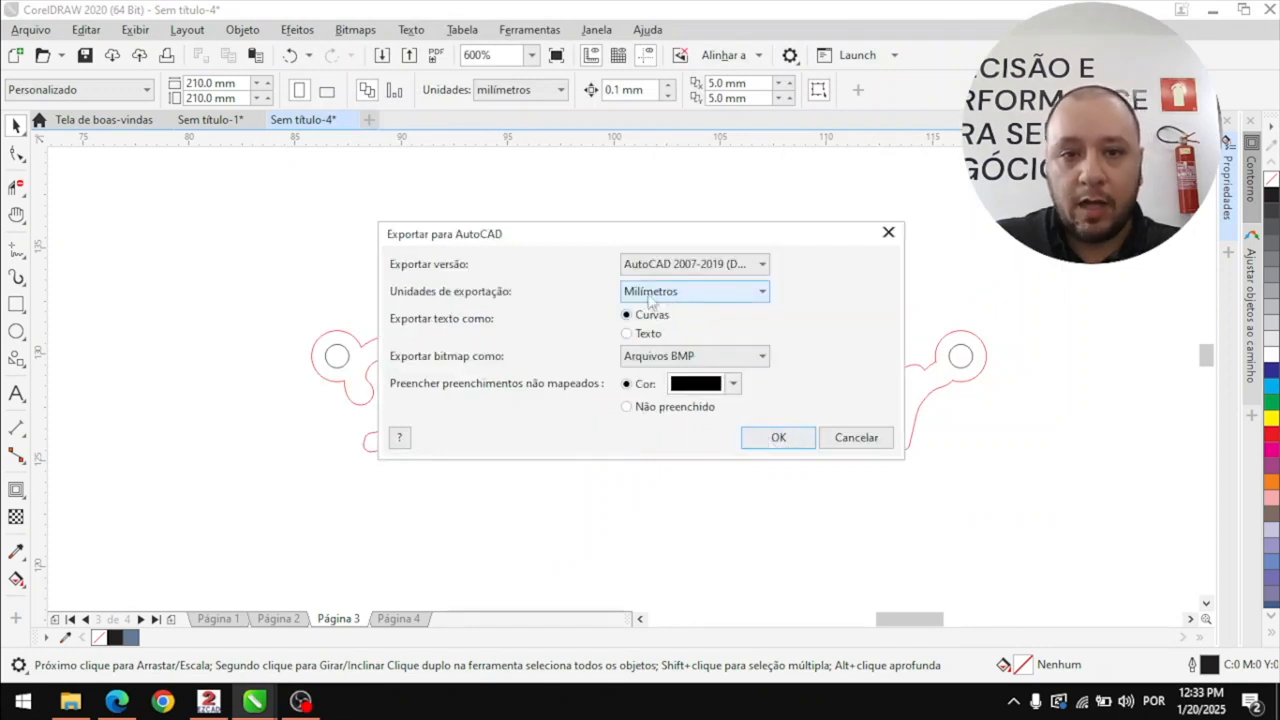
click(722, 291)
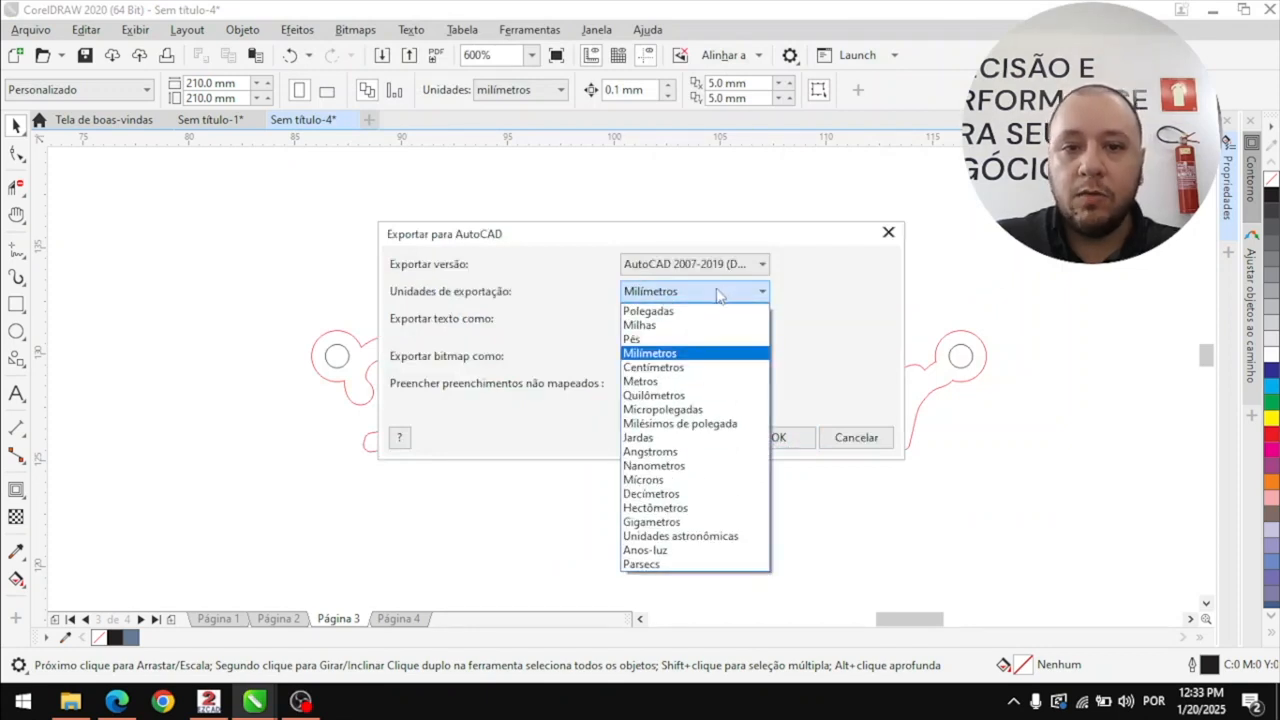
click(717, 292)
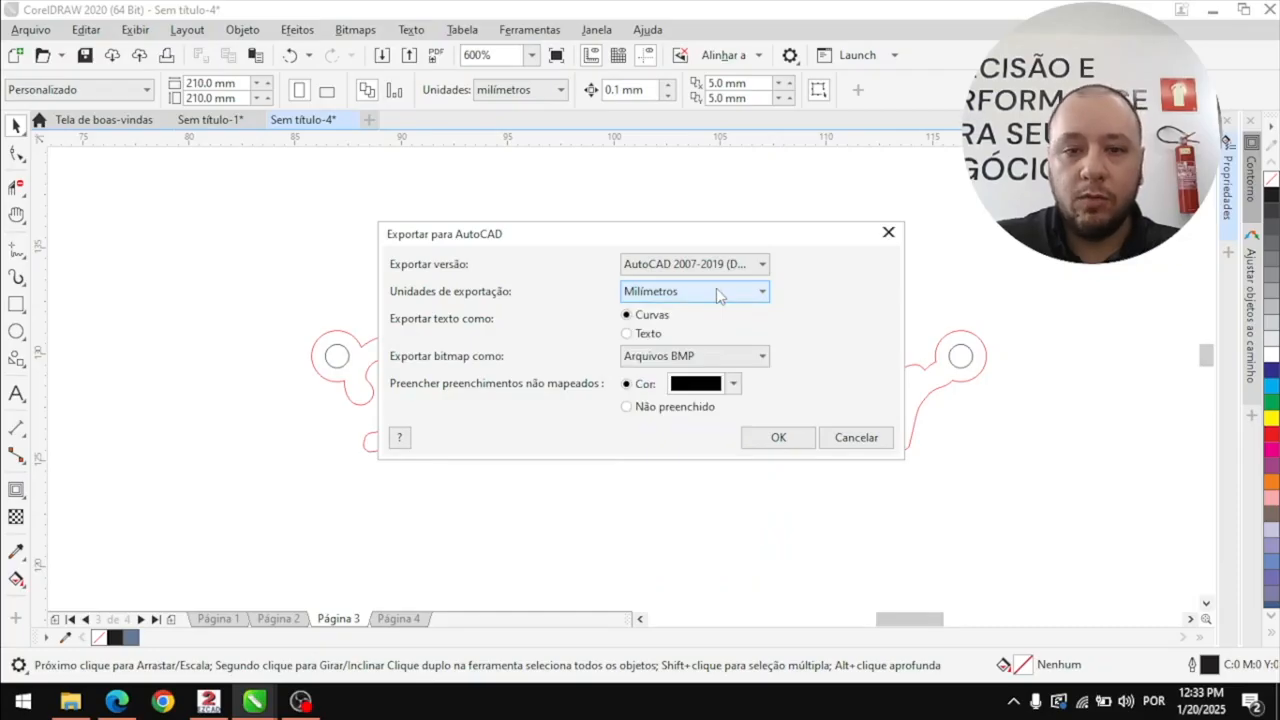
click(766, 437)
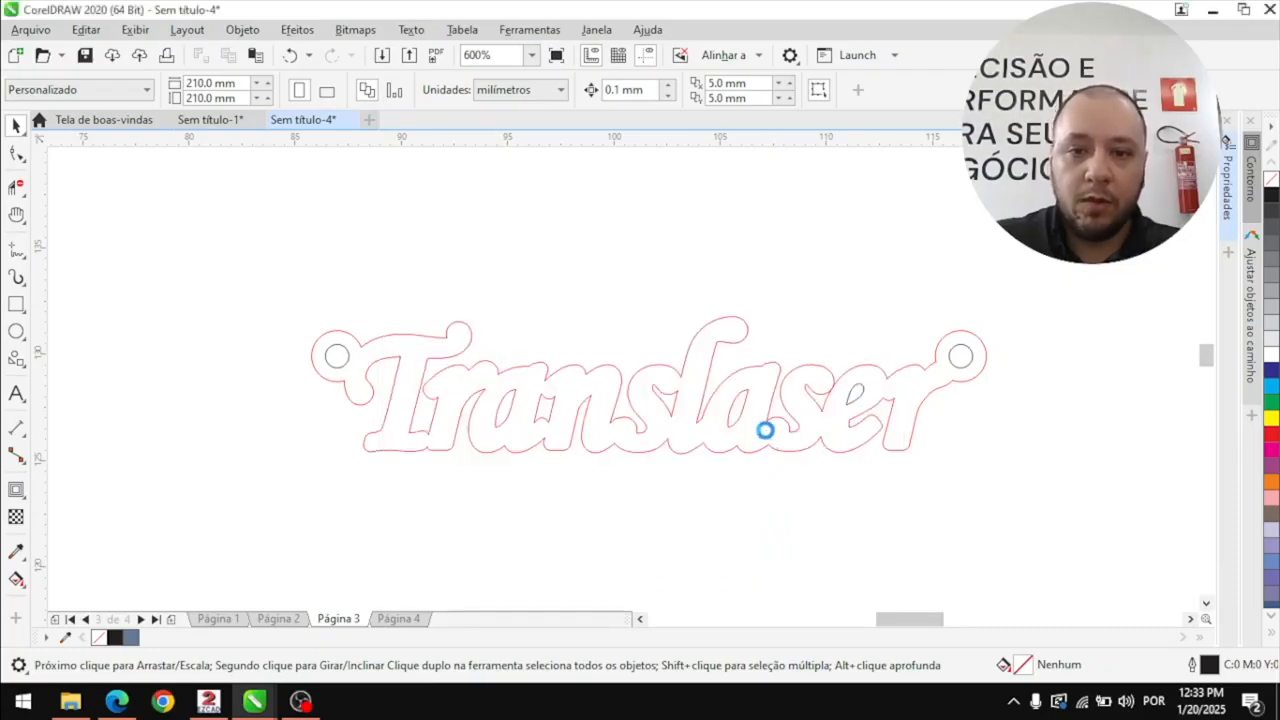